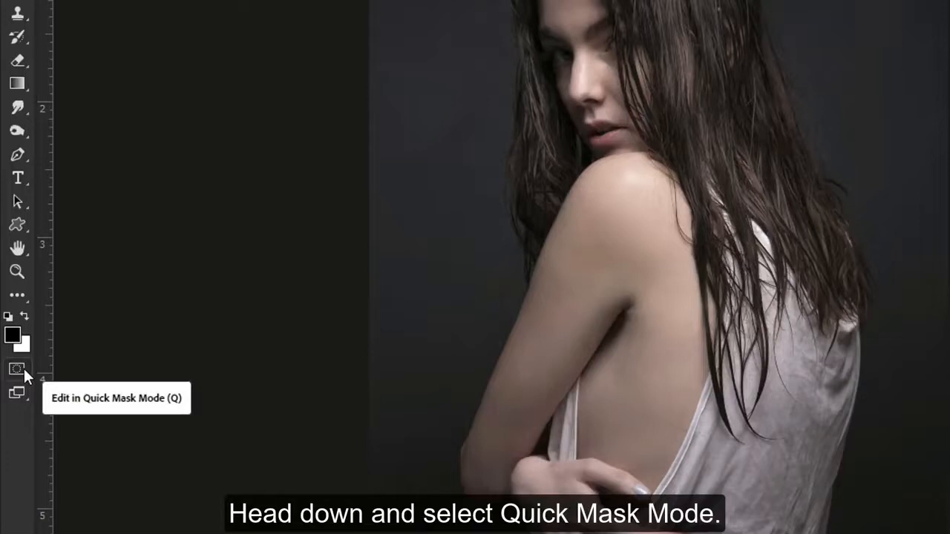
# Enter Quick Mask mode and set up the Brush tool with the Soft Round preset at 0% hardness
pyautogui.click(23, 367)
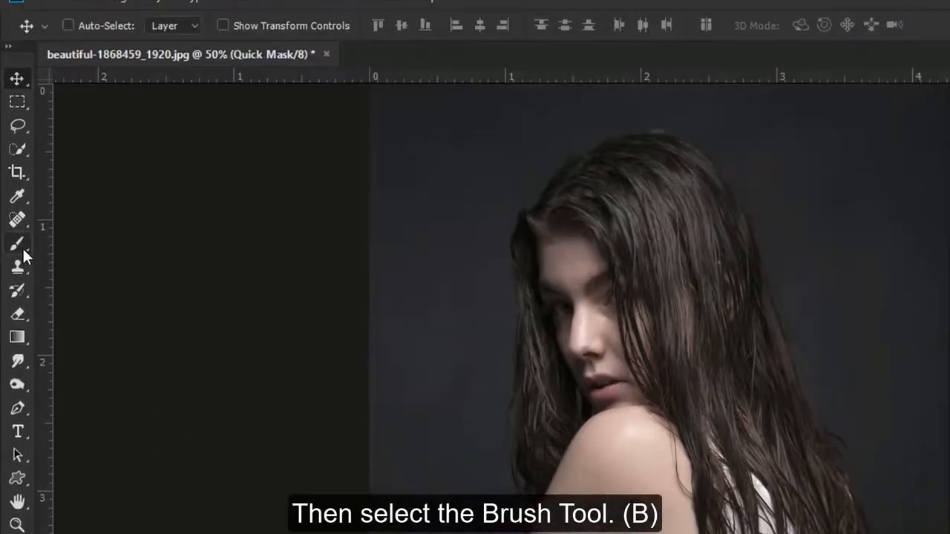
pyautogui.click(22, 264)
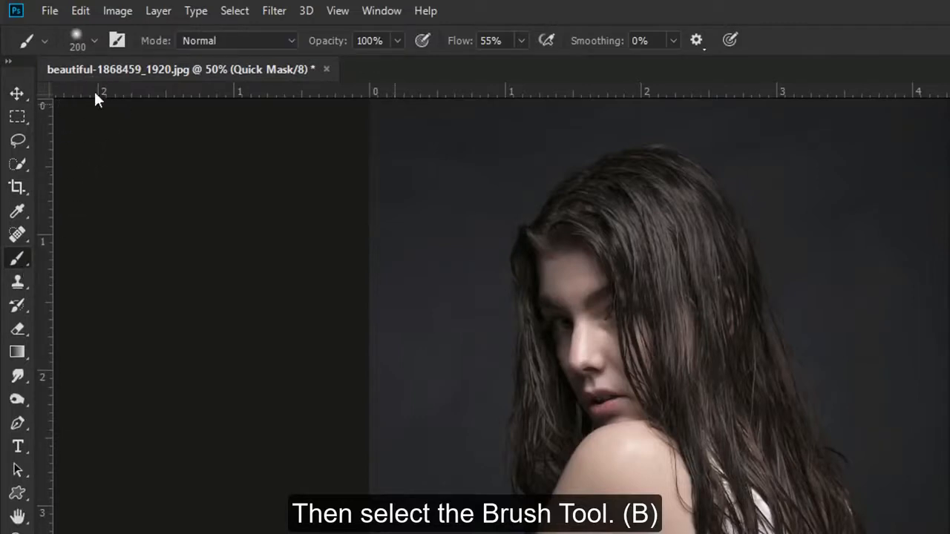
pyautogui.click(95, 40)
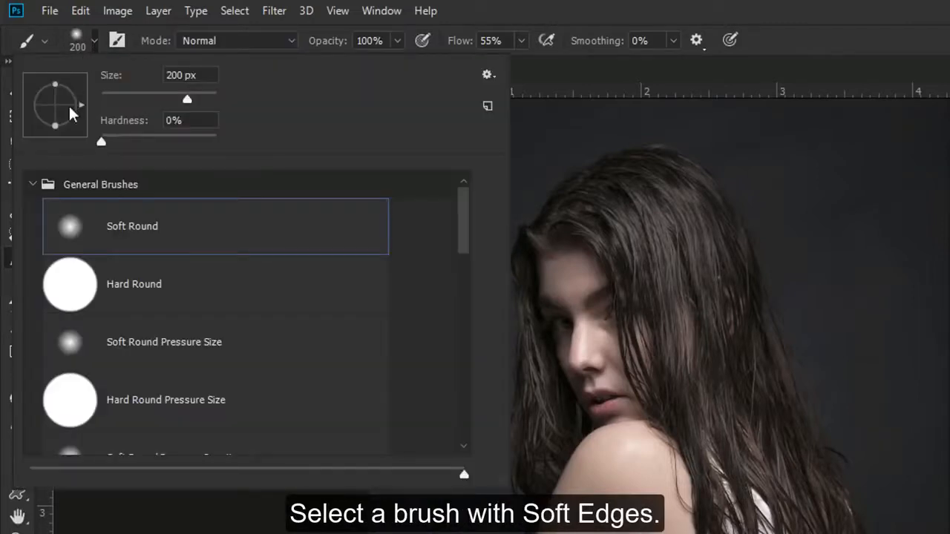
pyautogui.doubleClick(78, 229)
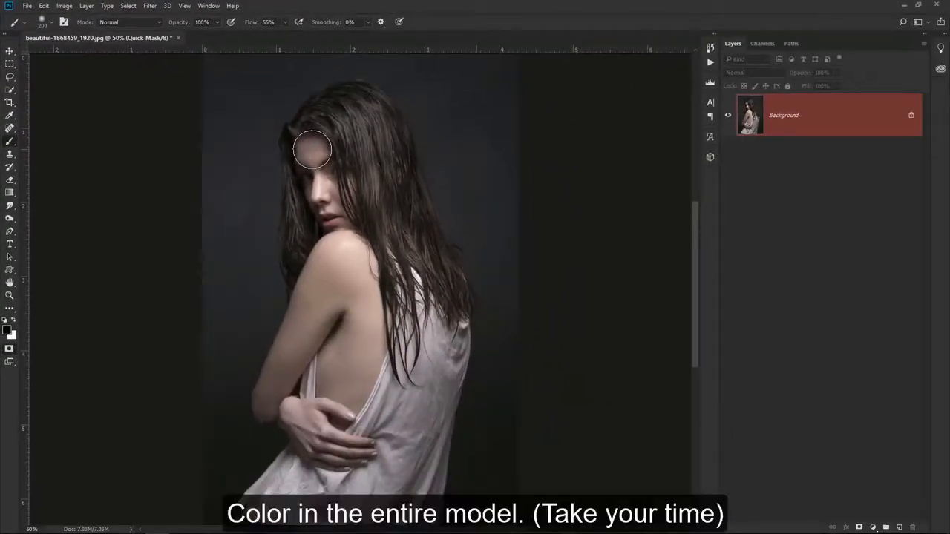
# Paint the quick mask over the entire model, using a smaller brush along the hair, arm and clothing edges
pyautogui.moveTo(325, 143)
pyautogui.mouseDown()
pyautogui.moveTo(373, 180)
pyautogui.moveTo(338, 158)
pyautogui.moveTo(349, 281)
pyautogui.moveTo(377, 355)
pyautogui.moveTo(394, 340)
pyautogui.moveTo(399, 295)
pyautogui.moveTo(414, 301)
pyautogui.moveTo(405, 180)
pyautogui.moveTo(390, 191)
pyautogui.moveTo(397, 170)
pyautogui.moveTo(377, 119)
pyautogui.moveTo(352, 109)
pyautogui.moveTo(311, 178)
pyautogui.moveTo(348, 258)
pyautogui.moveTo(351, 329)
pyautogui.moveTo(366, 357)
pyautogui.moveTo(391, 330)
pyautogui.moveTo(444, 307)
pyautogui.moveTo(431, 402)
pyautogui.moveTo(342, 428)
pyautogui.moveTo(348, 278)
pyautogui.mouseUp()
pyautogui.press('[')
pyautogui.press('[')
pyautogui.press('[')
pyautogui.press('[')
pyautogui.press('[')
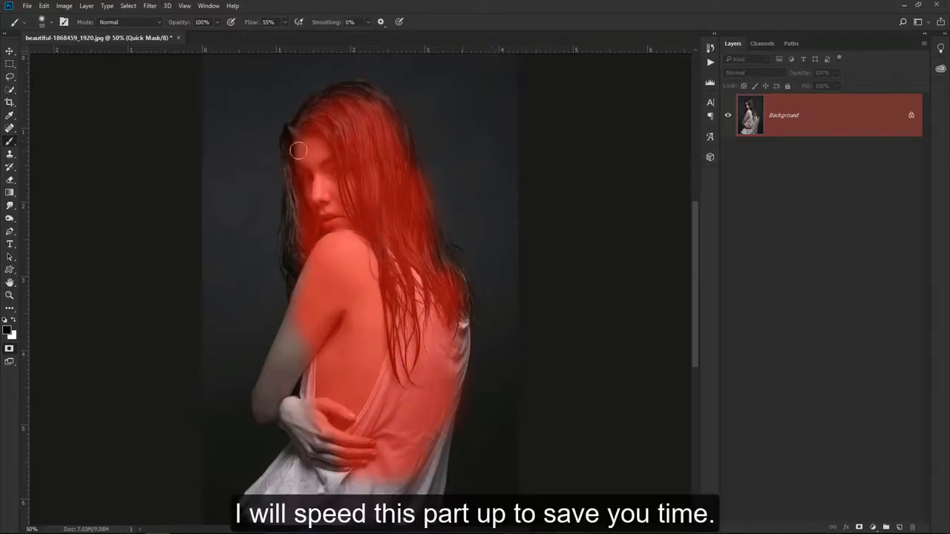
pyautogui.moveTo(294, 148); pyautogui.dragTo(292, 284)
pyautogui.moveTo(293, 164)
pyautogui.mouseDown()
pyautogui.moveTo(302, 117)
pyautogui.moveTo(364, 92)
pyautogui.mouseUp()
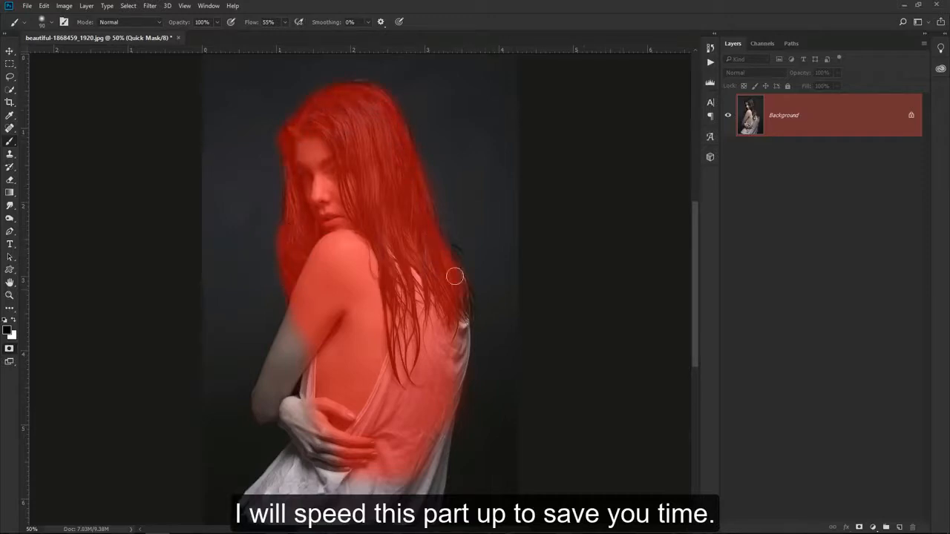
pyautogui.moveTo(363, 353); pyautogui.dragTo(431, 225)
pyautogui.moveTo(364, 180)
pyautogui.mouseDown()
pyautogui.moveTo(331, 262)
pyautogui.moveTo(374, 216)
pyautogui.moveTo(329, 256)
pyautogui.moveTo(369, 325)
pyautogui.mouseUp()
pyautogui.moveTo(330, 287)
pyautogui.mouseDown()
pyautogui.moveTo(377, 322)
pyautogui.moveTo(319, 356)
pyautogui.moveTo(354, 399)
pyautogui.moveTo(359, 376)
pyautogui.moveTo(448, 381)
pyautogui.moveTo(444, 424)
pyautogui.moveTo(493, 331)
pyautogui.moveTo(502, 338)
pyautogui.moveTo(507, 287)
pyautogui.moveTo(489, 389)
pyautogui.mouseUp()
pyautogui.moveTo(369, 321)
pyautogui.mouseDown()
pyautogui.moveTo(339, 430)
pyautogui.moveTo(297, 403)
pyautogui.moveTo(265, 338)
pyautogui.mouseUp()
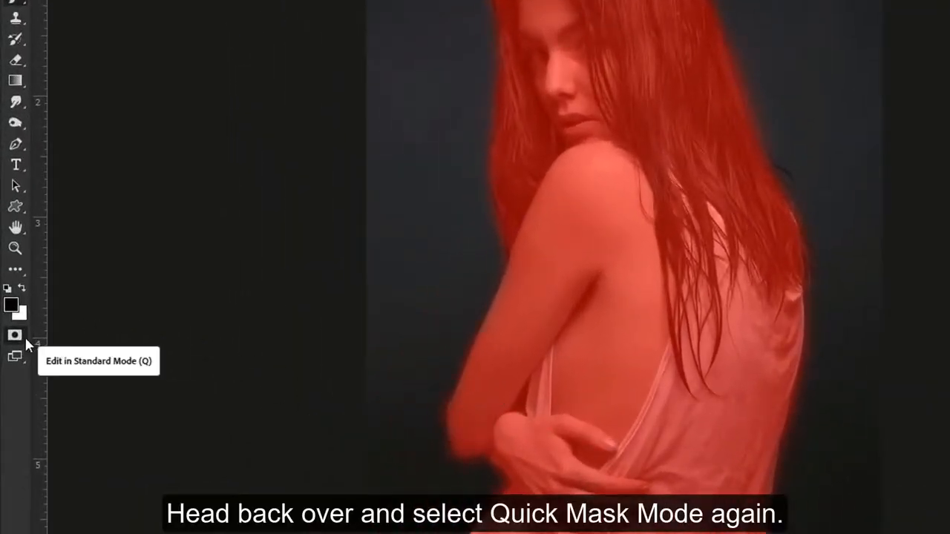
# Convert the quick mask to a selection, invert it to select the model, and copy the model to a new layer
pyautogui.click(24, 338)
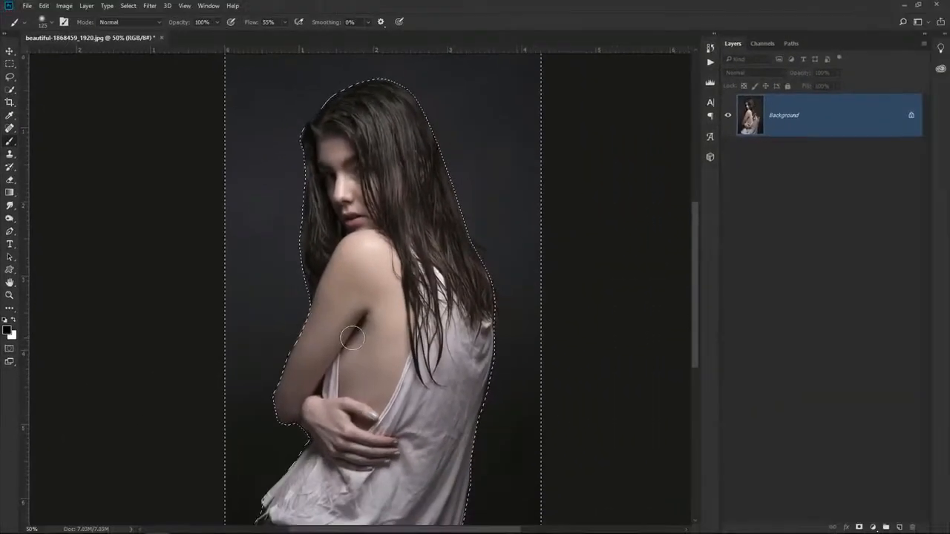
pyautogui.hotkey('ctrl', 'shift', 'i')
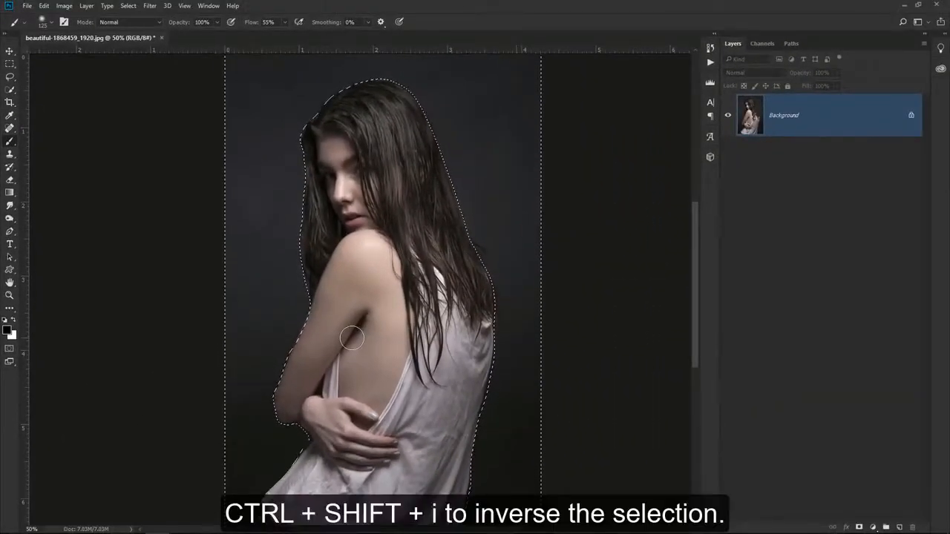
pyautogui.hotkey('ctrl', 'shift', 'i')
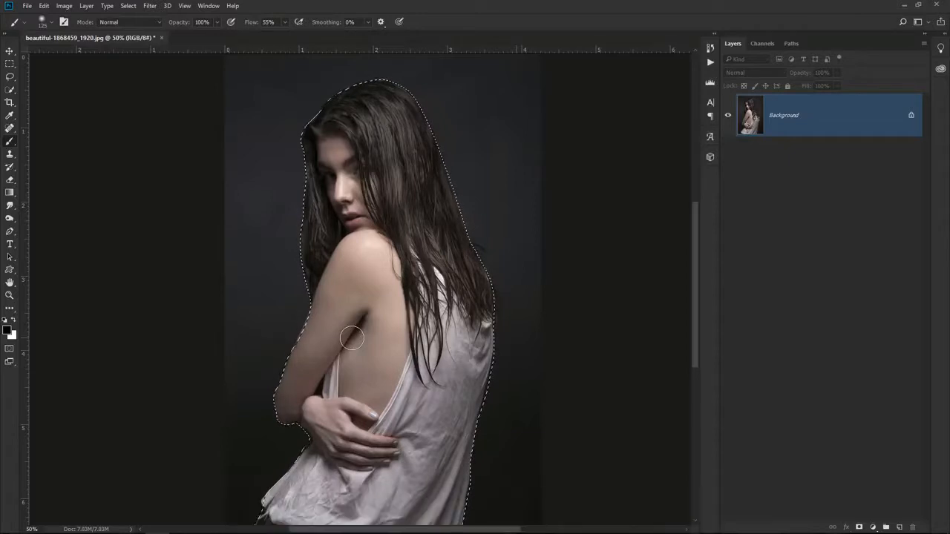
pyautogui.hotkey('ctrl', 'j')
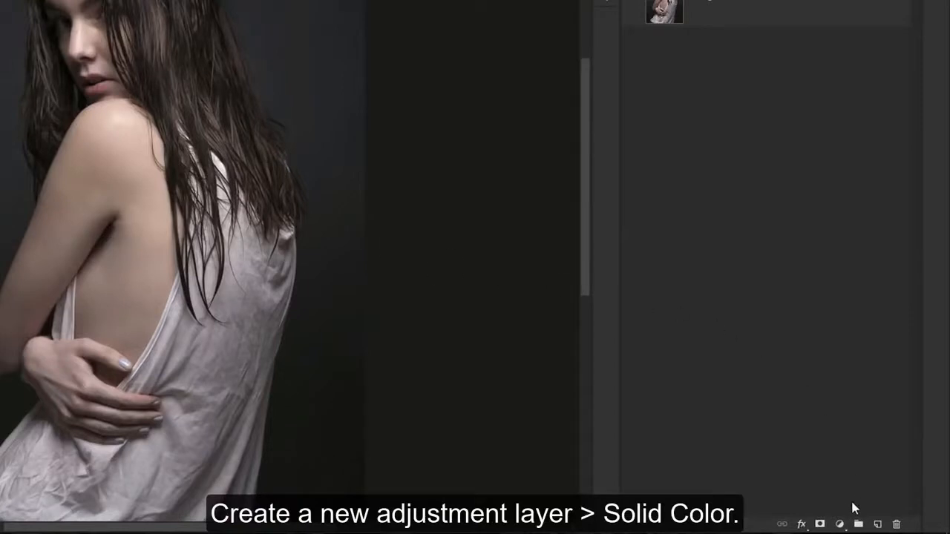
# Add a black (000000) Solid Color fill layer and place it directly below Layer 1
pyautogui.click(839, 524)
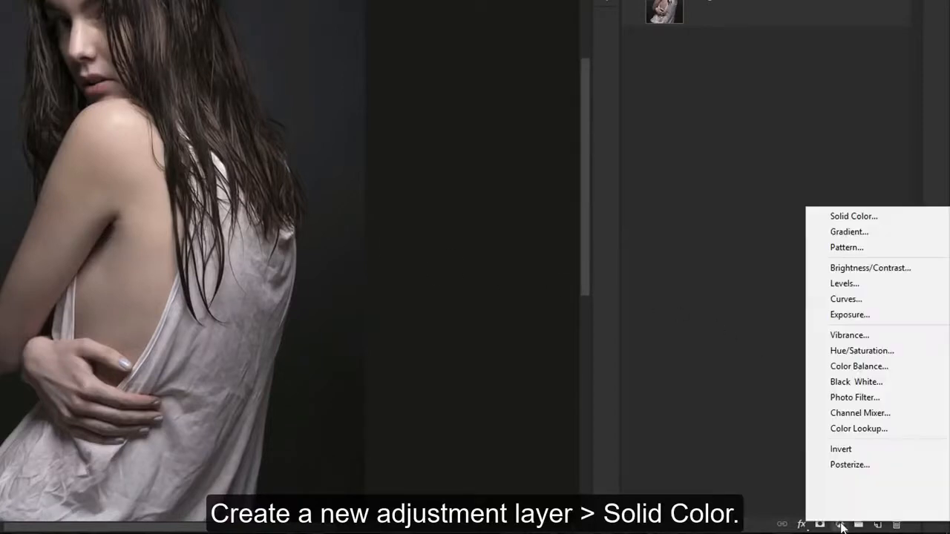
pyautogui.click(873, 220)
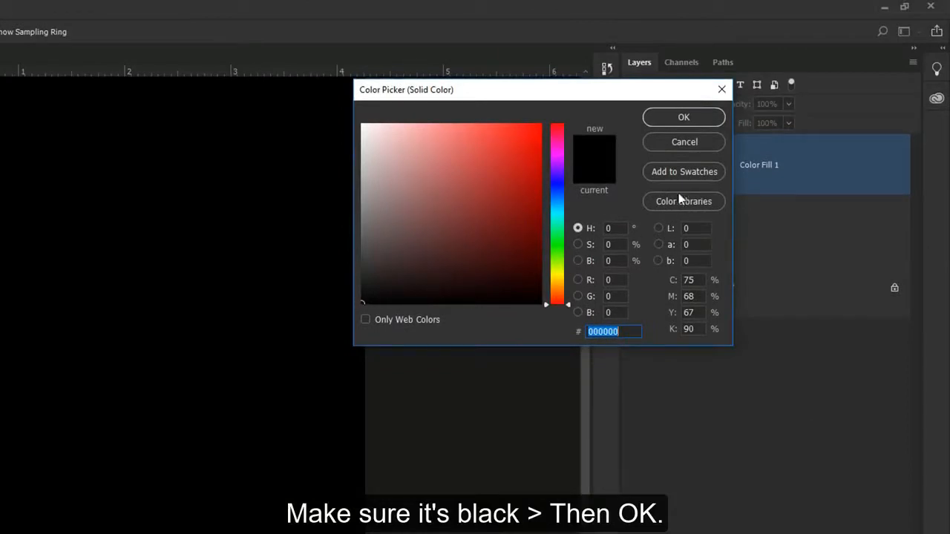
pyautogui.click(684, 117)
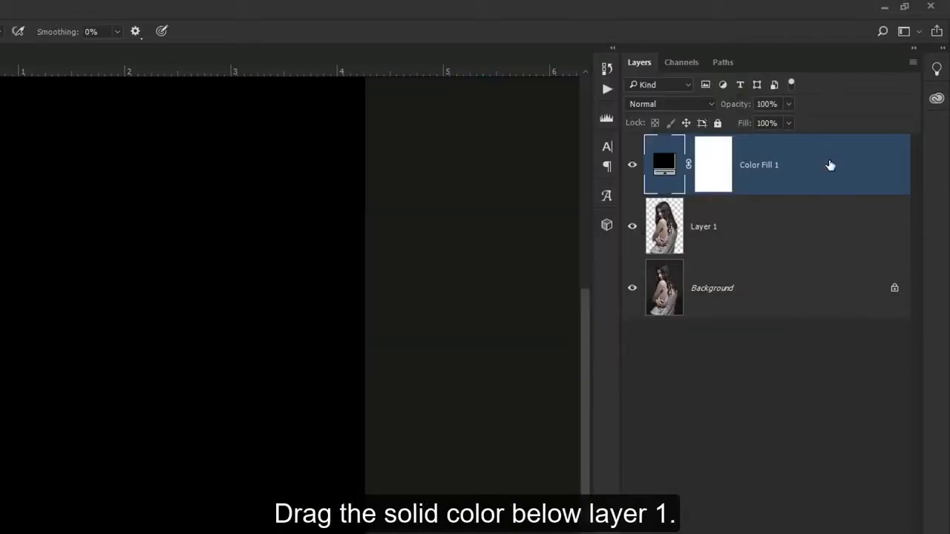
pyautogui.moveTo(834, 173); pyautogui.dragTo(829, 240)
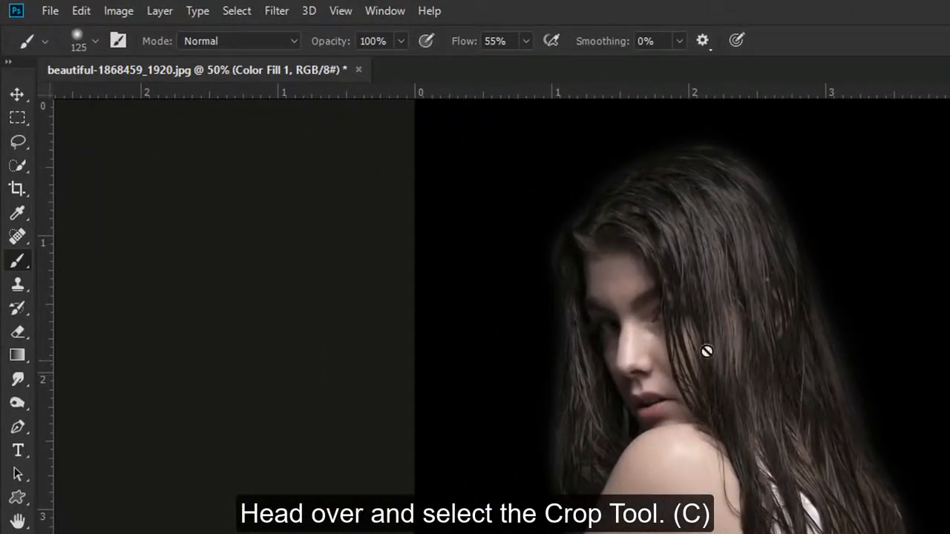
# Extend the canvas outward on both the right and left sides of the model with the Crop tool
pyautogui.click(23, 192)
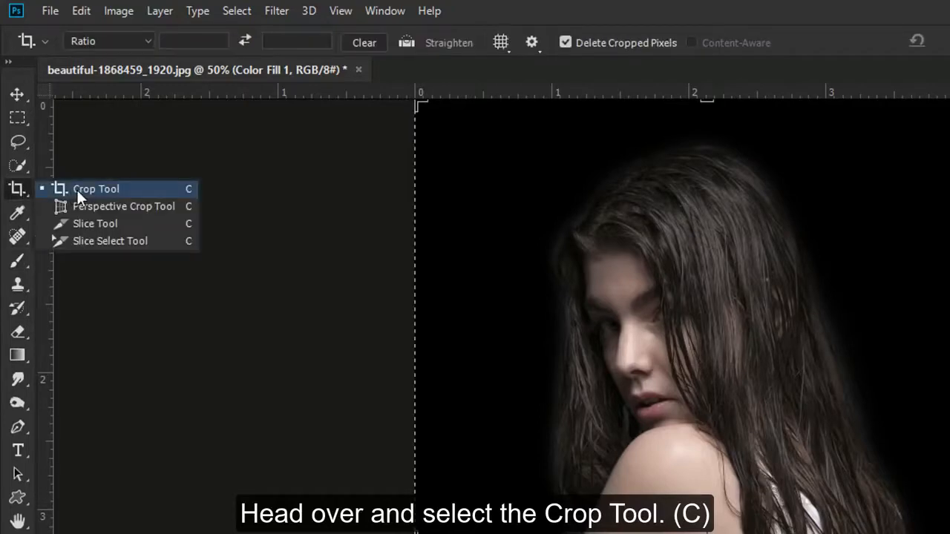
pyautogui.click(76, 189)
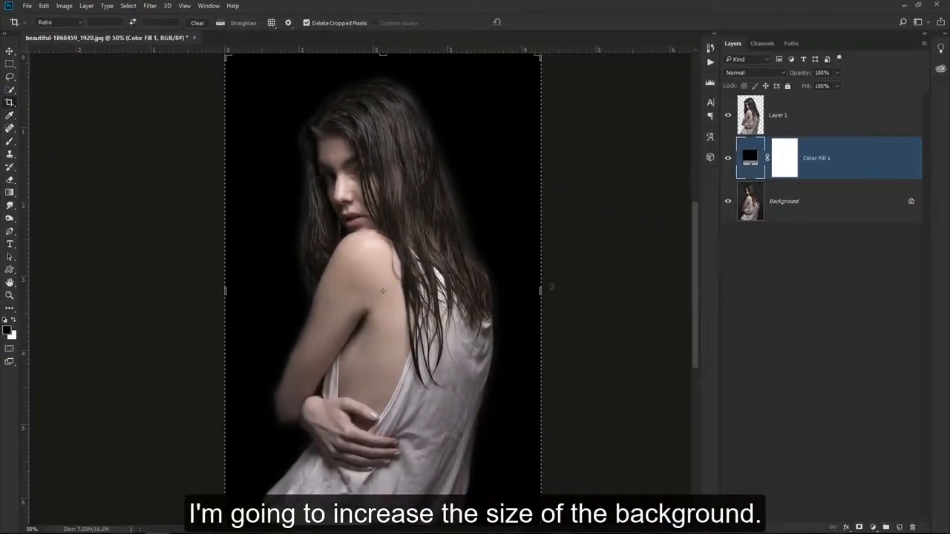
pyautogui.moveTo(540, 291); pyautogui.dragTo(609, 291)
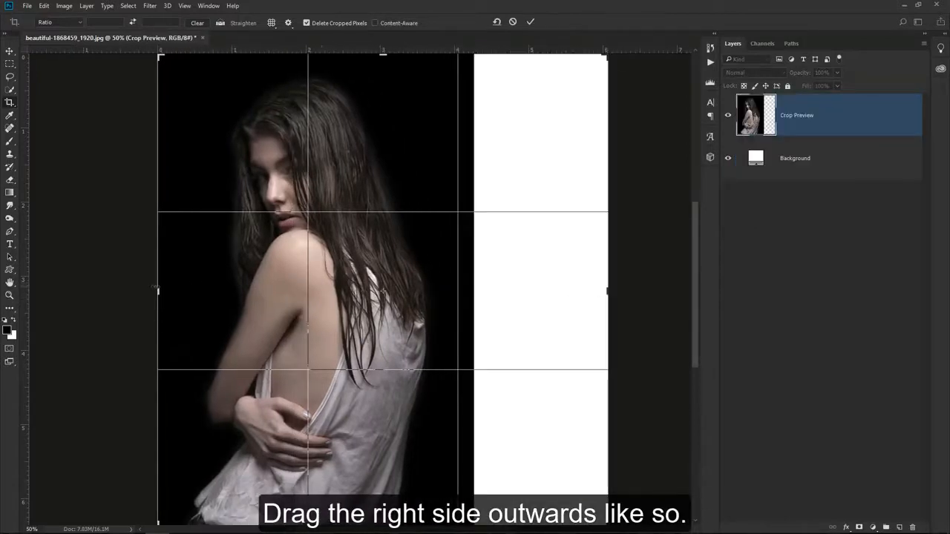
pyautogui.moveTo(156, 290); pyautogui.dragTo(107, 280)
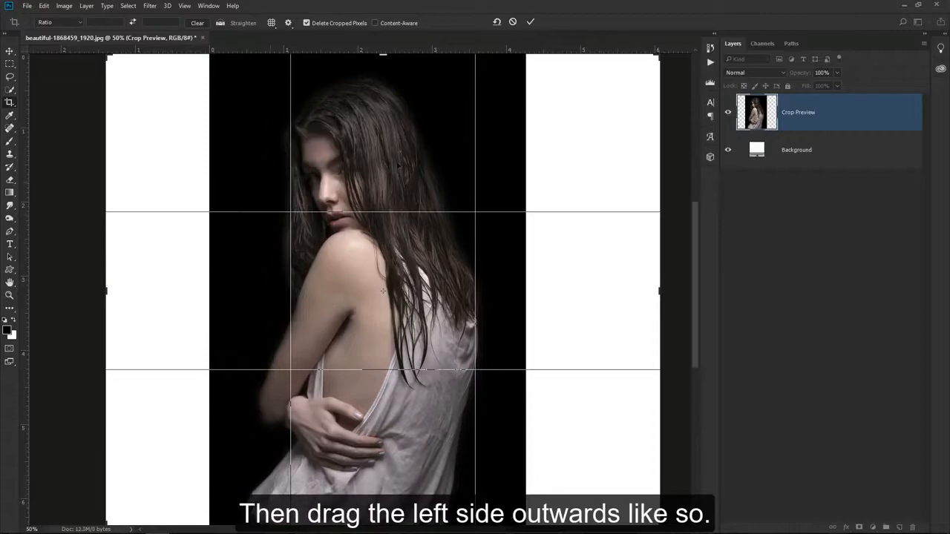
pyautogui.click(530, 22)
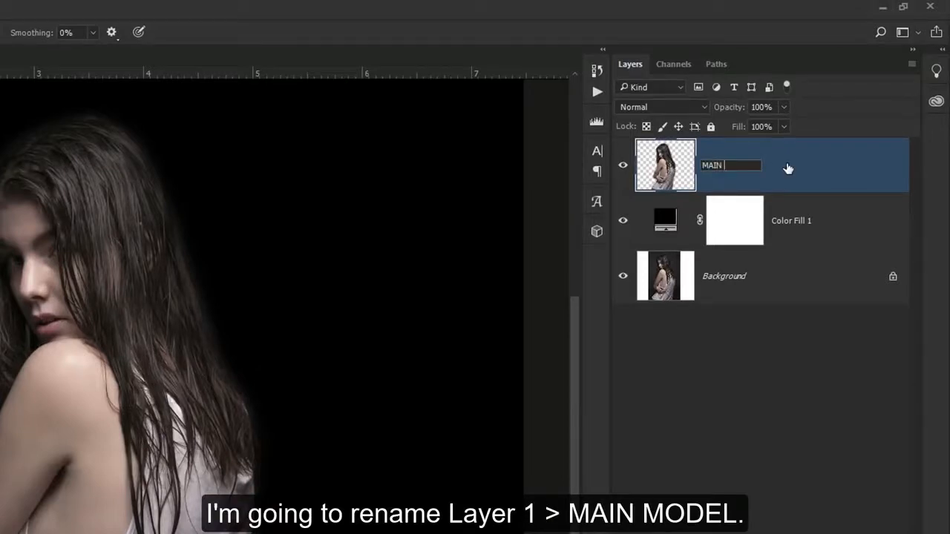
# Rename the cut-out model layer MAIN MODEL and duplicate it
pyautogui.write('MODEL')
pyautogui.press('Return')
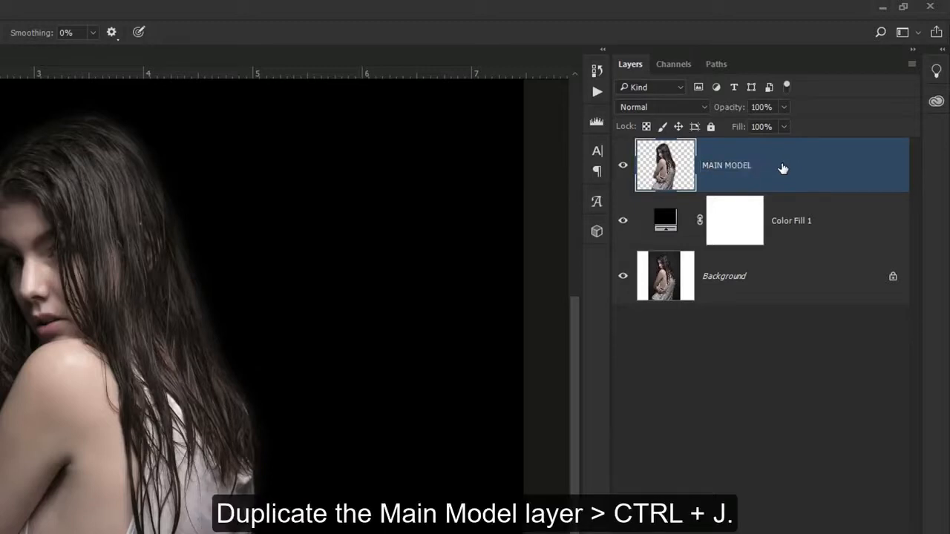
pyautogui.hotkey('ctrl', 'j')
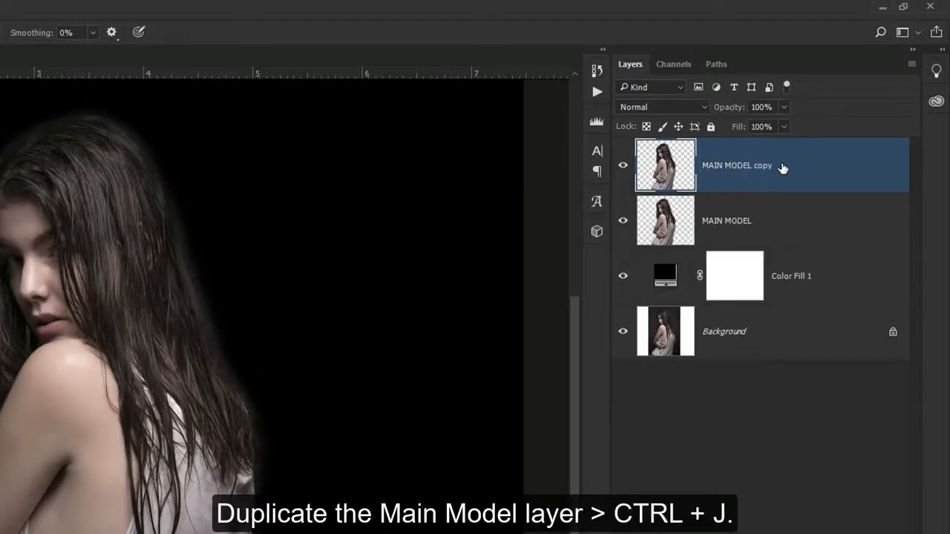
# Rename the duplicated model layer FRACTURE
pyautogui.doubleClick(737, 168)
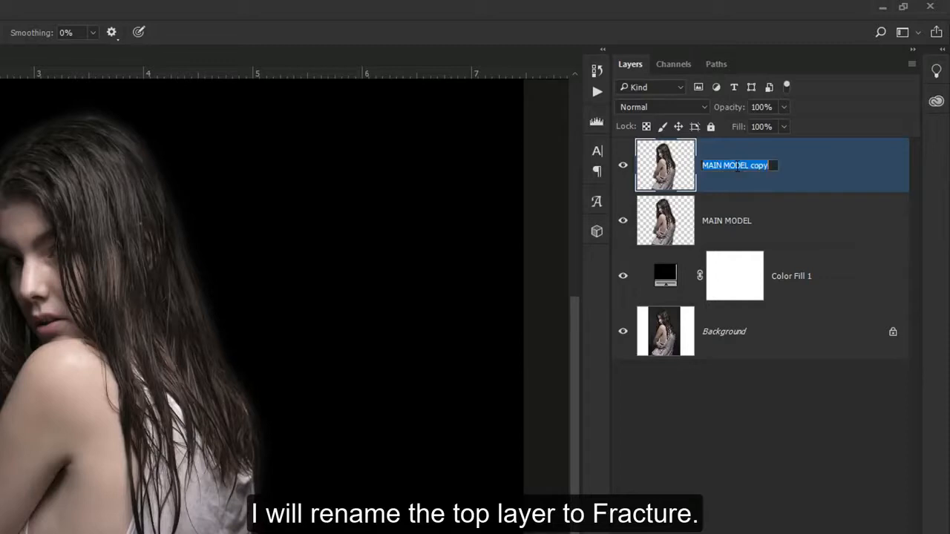
pyautogui.write('FRAC')
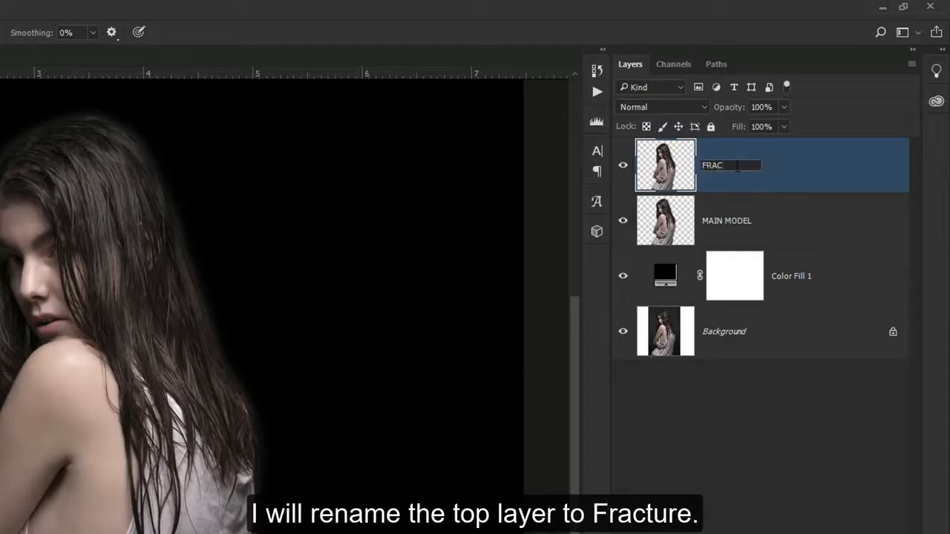
pyautogui.write('TURE')
pyautogui.press('Return')
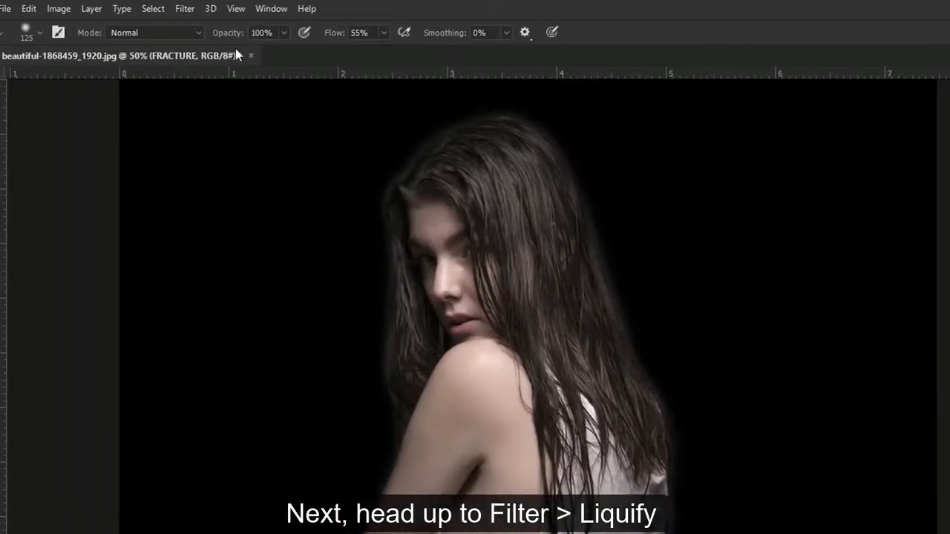
# Open Liquify on the FRACTURE layer and warp the model's hair and shirt outward to the right with a size 600, pressure 100 brush
pyautogui.click(222, 9)
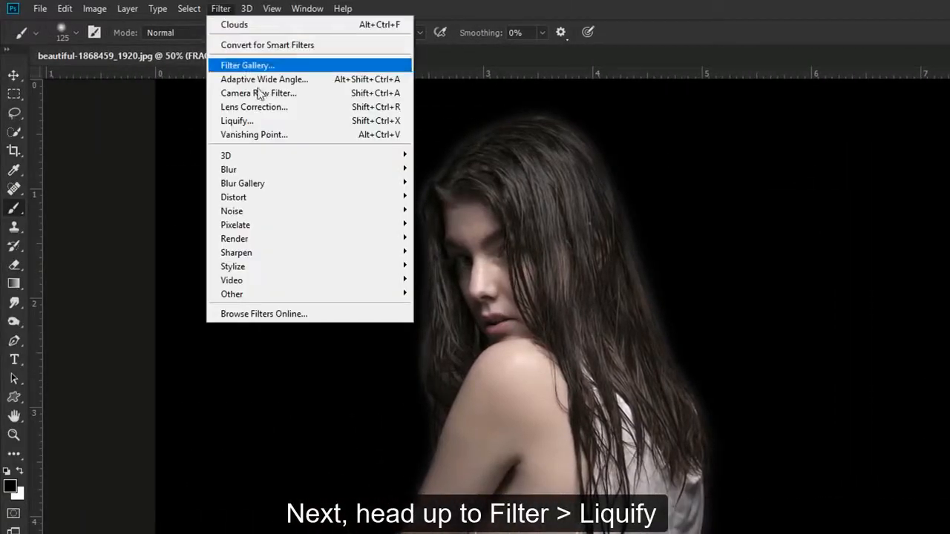
pyautogui.click(271, 121)
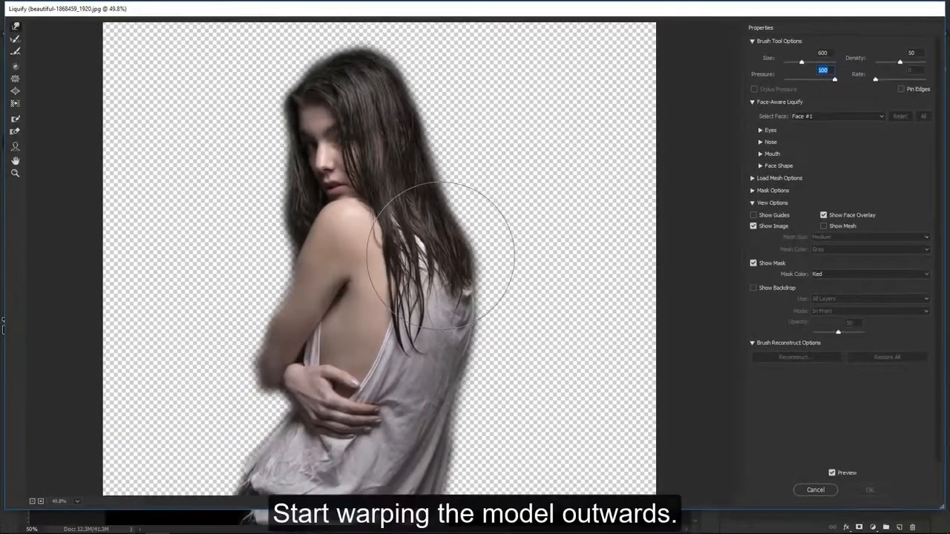
pyautogui.moveTo(199, 375); pyautogui.dragTo(374, 307)
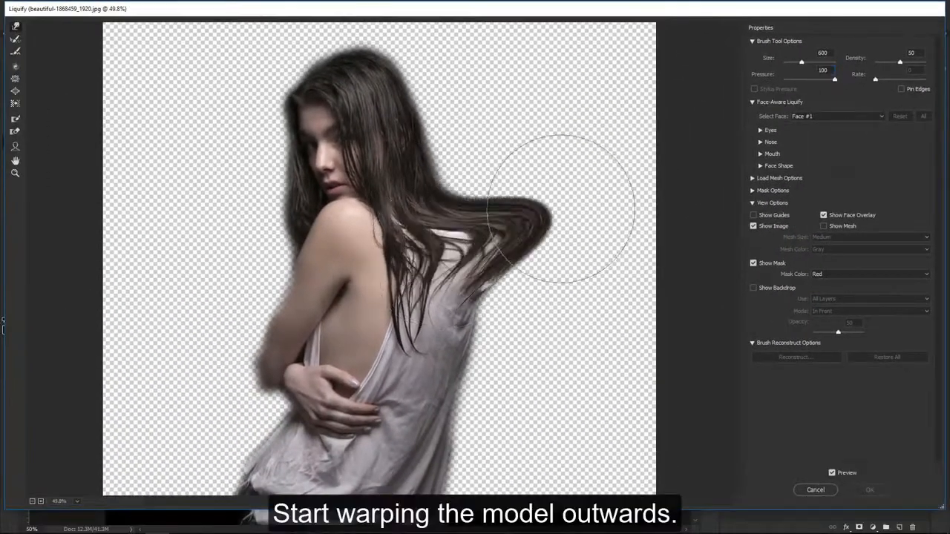
pyautogui.moveTo(561, 208)
pyautogui.mouseDown()
pyautogui.moveTo(480, 289)
pyautogui.moveTo(554, 299)
pyautogui.moveTo(459, 351)
pyautogui.moveTo(578, 366)
pyautogui.moveTo(475, 390)
pyautogui.moveTo(524, 415)
pyautogui.moveTo(461, 419)
pyautogui.moveTo(489, 451)
pyautogui.moveTo(456, 451)
pyautogui.moveTo(637, 489)
pyautogui.moveTo(655, 482)
pyautogui.moveTo(553, 433)
pyautogui.moveTo(646, 376)
pyautogui.moveTo(633, 416)
pyautogui.moveTo(663, 434)
pyautogui.moveTo(655, 460)
pyautogui.moveTo(497, 420)
pyautogui.moveTo(659, 417)
pyautogui.moveTo(558, 368)
pyautogui.moveTo(636, 304)
pyautogui.moveTo(597, 329)
pyautogui.moveTo(661, 336)
pyautogui.moveTo(514, 289)
pyautogui.moveTo(696, 199)
pyautogui.moveTo(551, 64)
pyautogui.moveTo(555, 5)
pyautogui.moveTo(581, 201)
pyautogui.moveTo(681, 30)
pyautogui.moveTo(402, 53)
pyautogui.moveTo(309, 43)
pyautogui.moveTo(439, 33)
pyautogui.moveTo(245, 99)
pyautogui.moveTo(99, 37)
pyautogui.moveTo(249, 145)
pyautogui.moveTo(173, 154)
pyautogui.moveTo(232, 130)
pyautogui.moveTo(255, 235)
pyautogui.moveTo(237, 283)
pyautogui.moveTo(195, 322)
pyautogui.mouseUp()
# Warp the model's hair, arm and dress outward to the left with varying brush sizes up to 500, and apply the Liquify filter
pyautogui.press('[')
pyautogui.press('[')
pyautogui.press('[')
pyautogui.press('[')
pyautogui.press('[')
pyautogui.moveTo(270, 271); pyautogui.dragTo(200, 260)
pyautogui.moveTo(274, 304); pyautogui.dragTo(211, 297)
pyautogui.moveTo(278, 353)
pyautogui.mouseDown()
pyautogui.moveTo(237, 365)
pyautogui.moveTo(169, 338)
pyautogui.mouseUp()
pyautogui.press(']')
pyautogui.press(']')
pyautogui.press(']')
pyautogui.press(']')
pyautogui.moveTo(260, 270); pyautogui.dragTo(85, 157)
pyautogui.moveTo(200, 311); pyautogui.dragTo(74, 263)
pyautogui.moveTo(249, 413); pyautogui.dragTo(67, 480)
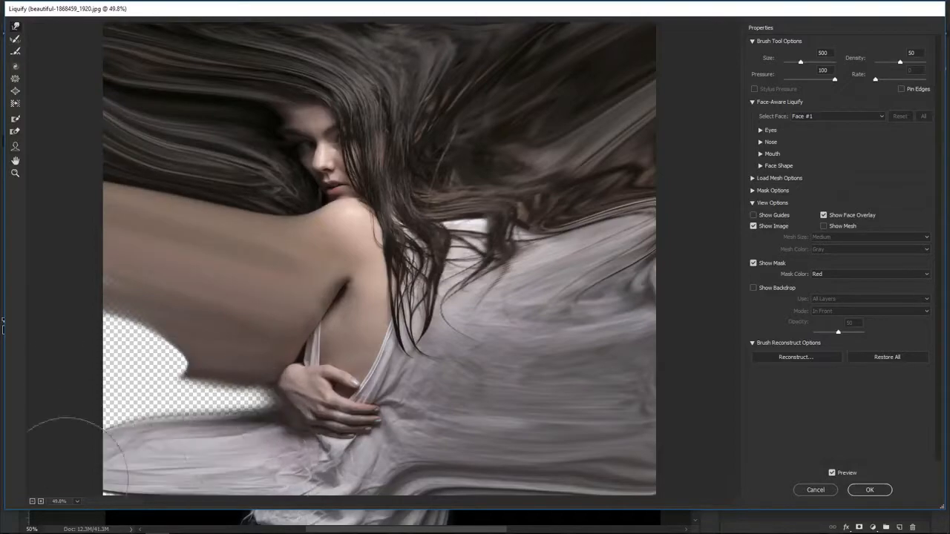
pyautogui.moveTo(259, 394); pyautogui.dragTo(29, 282)
pyautogui.moveTo(244, 345); pyautogui.dragTo(104, 334)
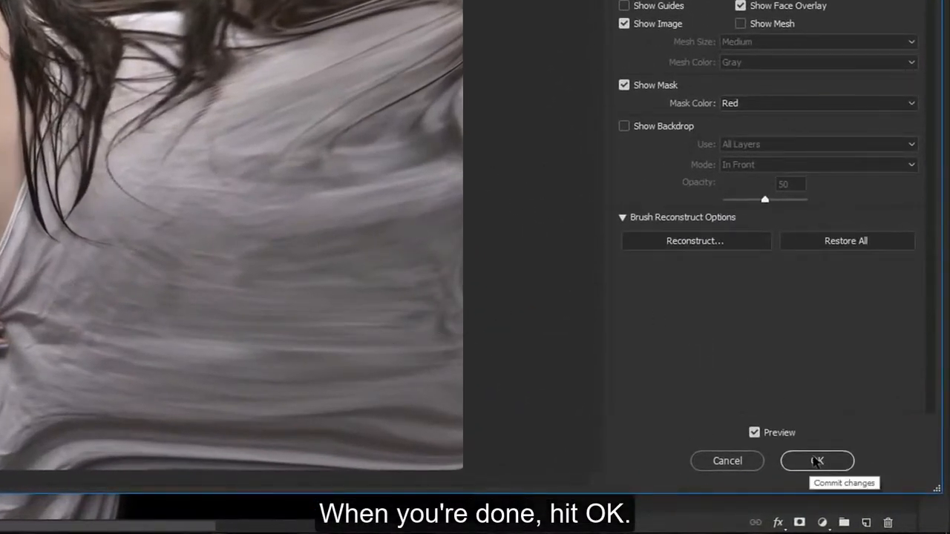
pyautogui.click(816, 460)
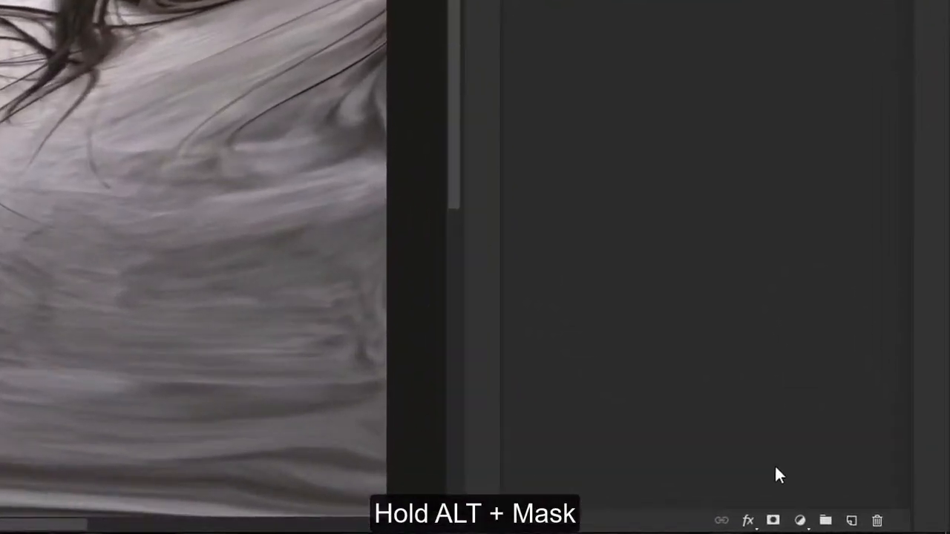
# Add black, hide-all layer masks to the FRACTURE and MAIN MODEL layers
pyautogui.keyDown('alt'); pyautogui.click(773, 522); pyautogui.keyUp('alt')
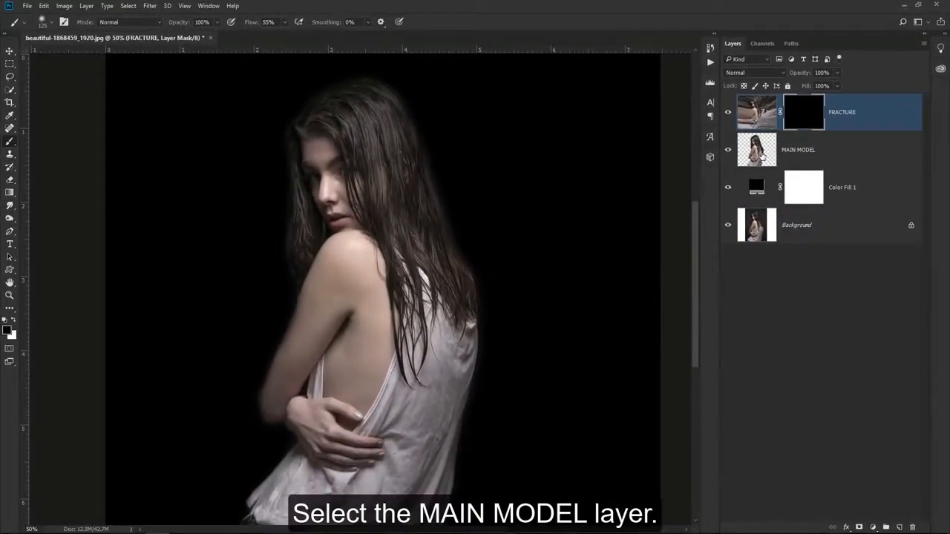
pyautogui.click(762, 155)
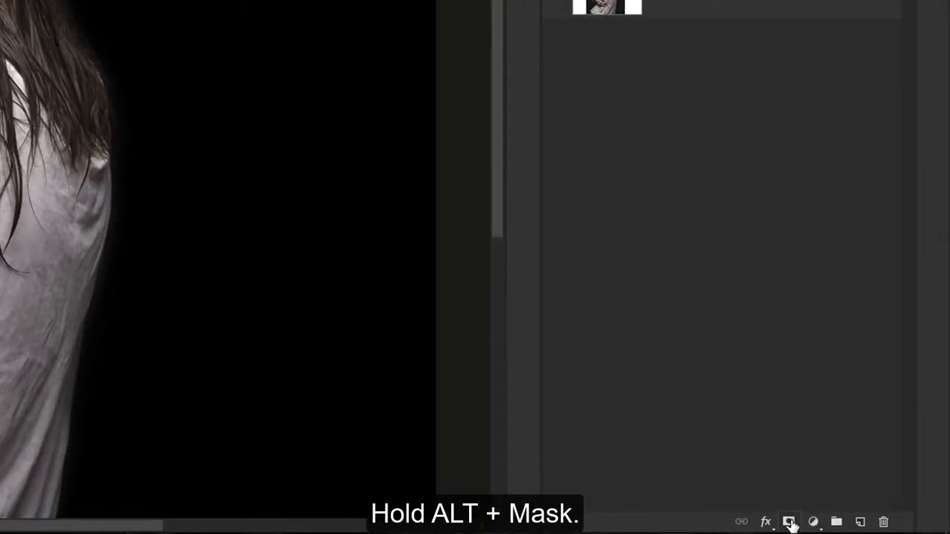
pyautogui.keyDown('alt'); pyautogui.click(790, 522); pyautogui.keyUp('alt')
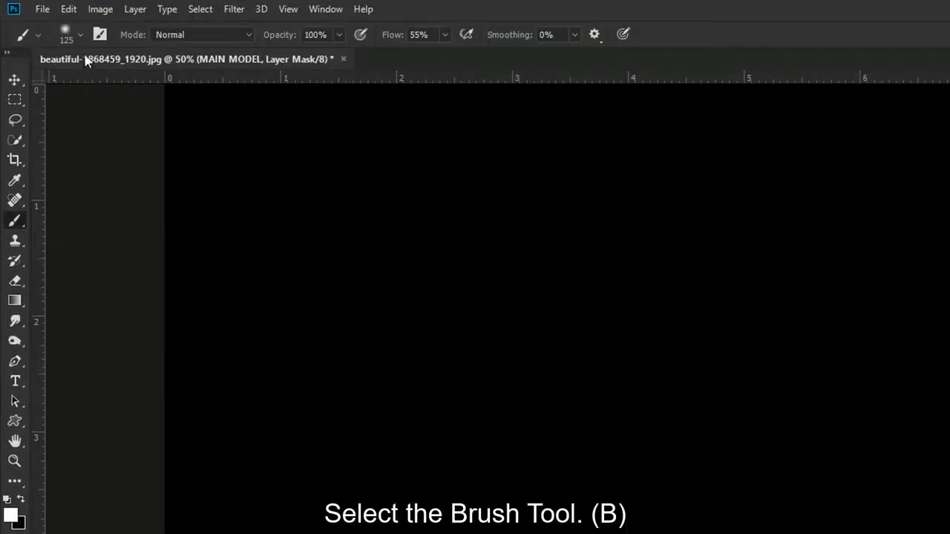
# Choose the Splatter 6 brush and stamp white at 2179 px on the MAIN MODEL mask to bring back the model's torso
pyautogui.click(80, 34)
pyautogui.moveTo(393, 190); pyautogui.dragTo(404, 358)
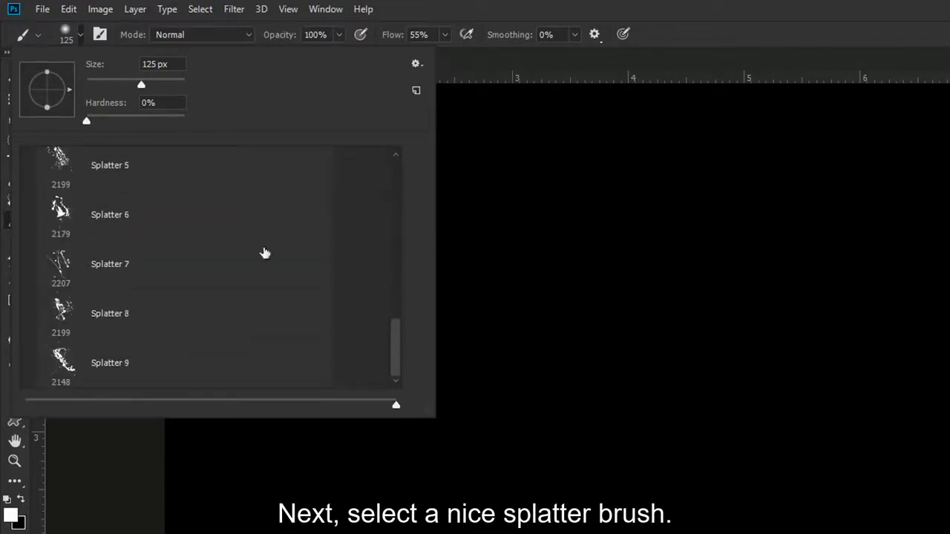
pyautogui.doubleClick(119, 214)
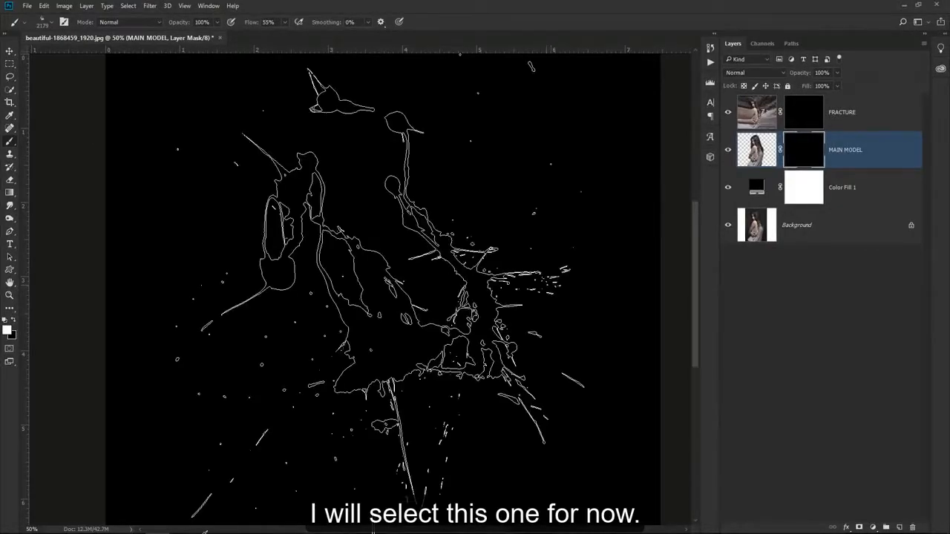
pyautogui.click(382, 289)
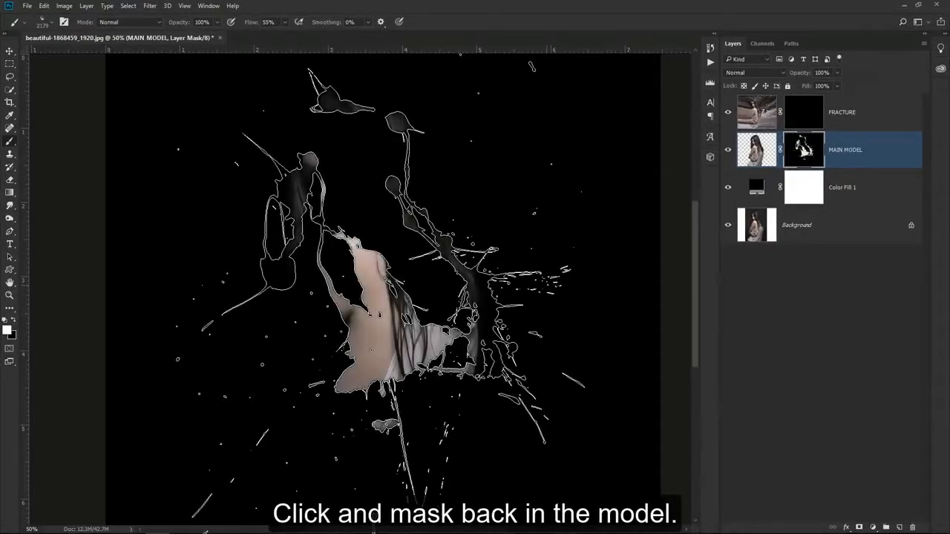
pyautogui.click(362, 207)
# Reduce the splatter brush to 1100 px and stamp the model's face and hair back in on the MAIN MODEL mask
pyautogui.press('[')
pyautogui.press('[')
pyautogui.press('[')
pyautogui.press('[')
pyautogui.press('[')
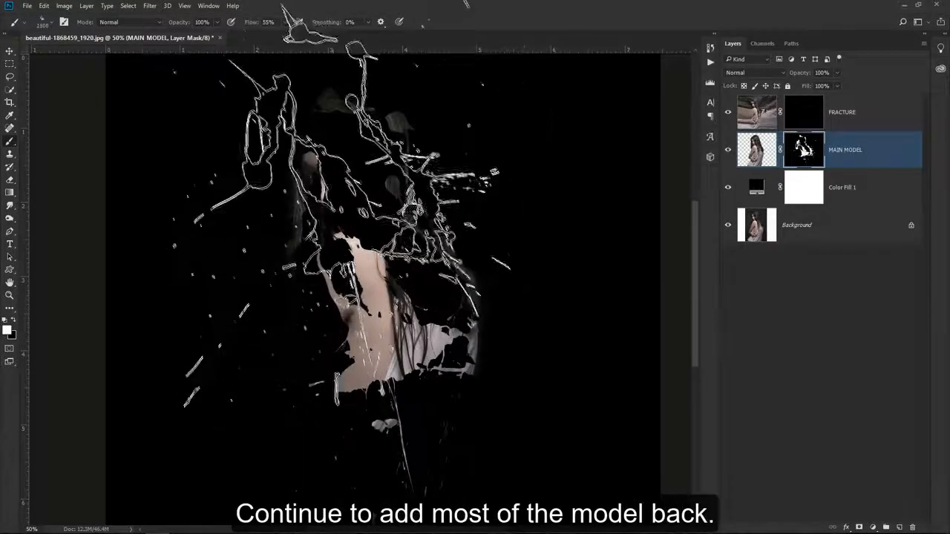
pyautogui.click(337, 185)
pyautogui.click(337, 186)
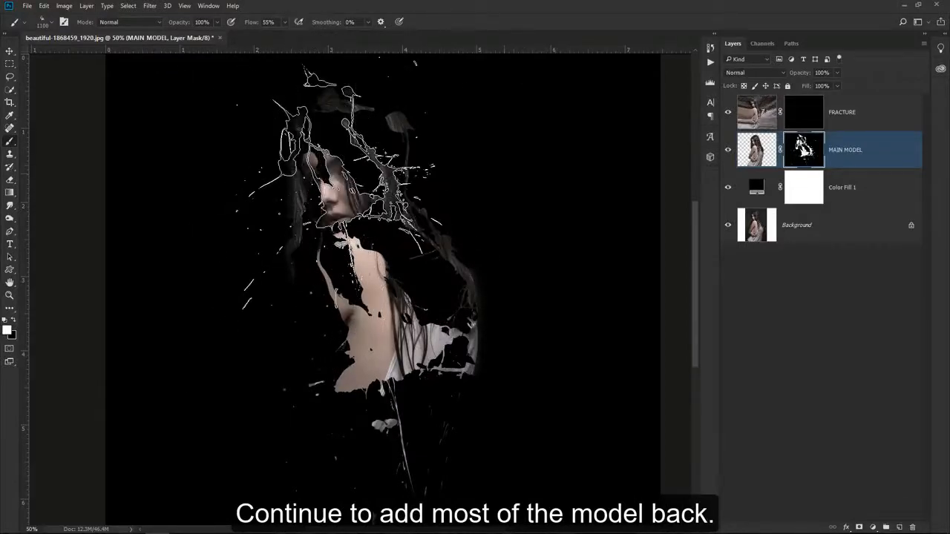
pyautogui.click(338, 189)
# Enlarge the splatter brush slightly and stamp the model's back and waist area into view on the MAIN MODEL mask
pyautogui.press(']')
pyautogui.press(']')
pyautogui.click(395, 319)
pyautogui.click(382, 401)
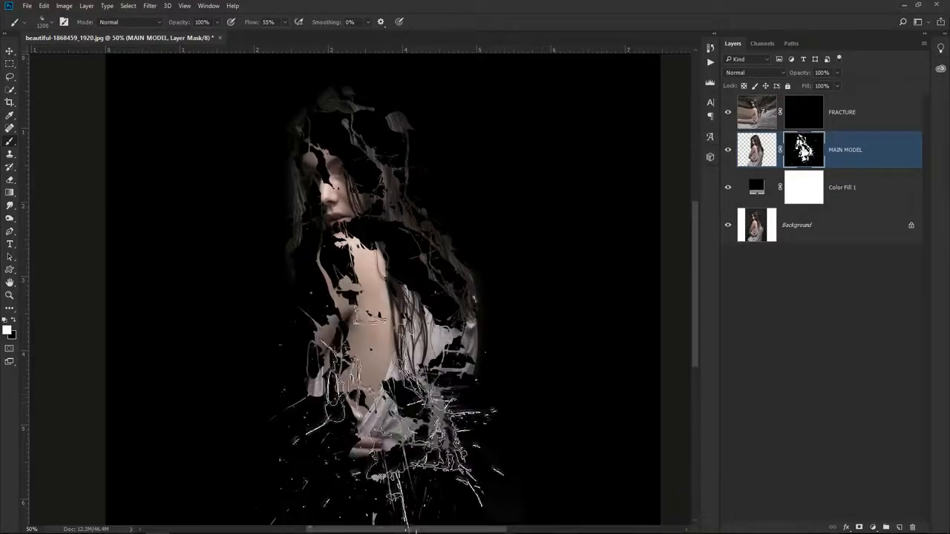
# Reduce the splatter brush to 700 px and stamp in more of the model's hands and lower dress
pyautogui.press('[')
pyautogui.press('[')
pyautogui.press('[')
pyautogui.press('[')
pyautogui.press('[')
pyautogui.press('[')
pyautogui.click(393, 404)
pyautogui.click(350, 404)
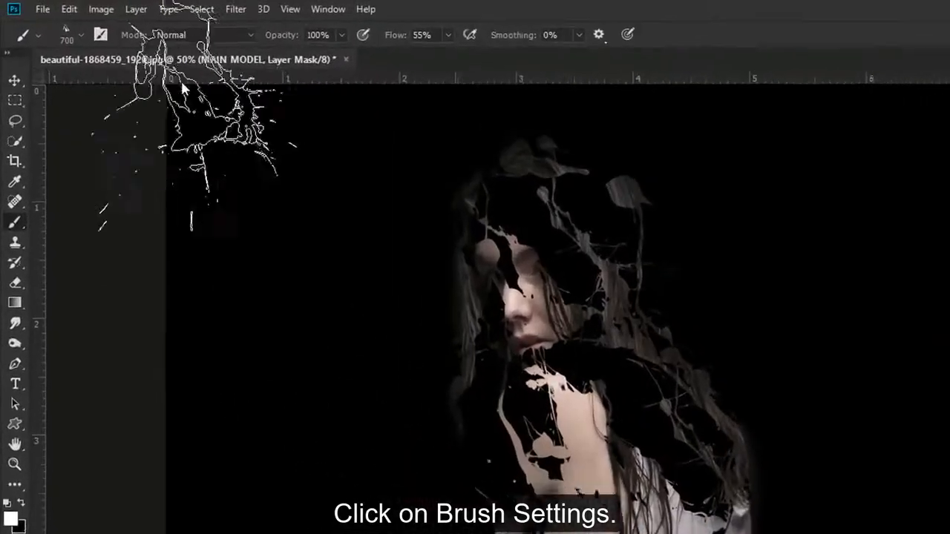
# Rotate the splatter brush tip to -44° and back to 1°, stamping in more of the model's hair, shoulder and dress at 781 px
pyautogui.click(104, 39)
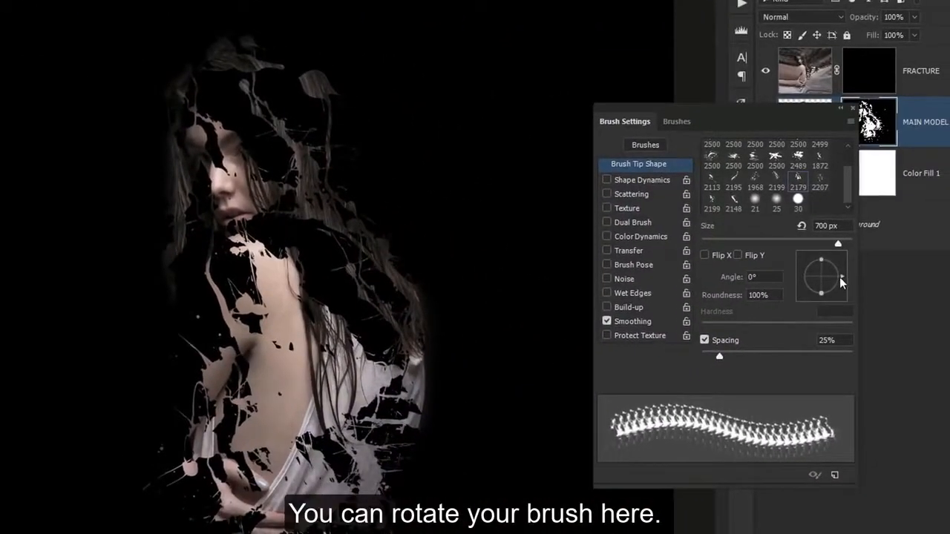
pyautogui.moveTo(839, 276); pyautogui.dragTo(835, 290)
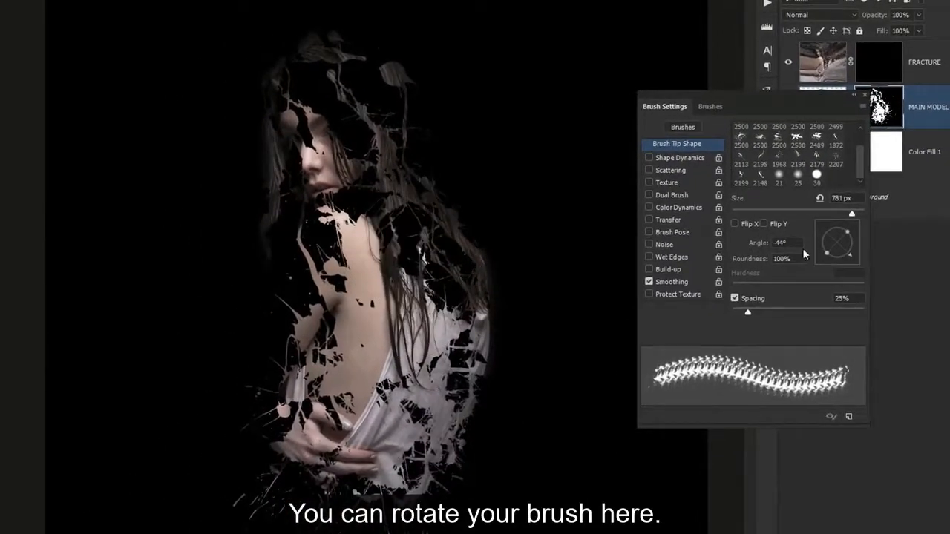
pyautogui.moveTo(850, 254); pyautogui.dragTo(855, 242)
pyautogui.click(422, 225)
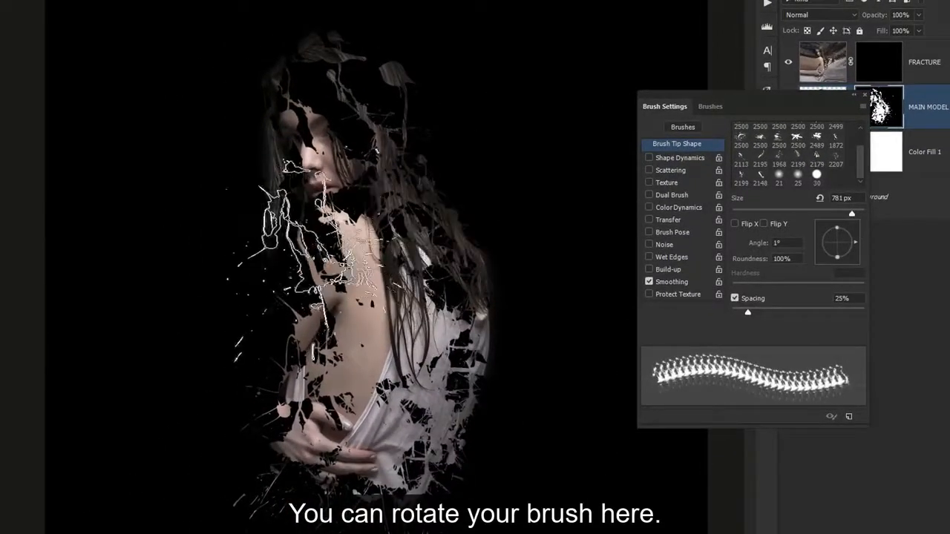
pyautogui.click(328, 247)
pyautogui.click(319, 134)
pyautogui.click(356, 446)
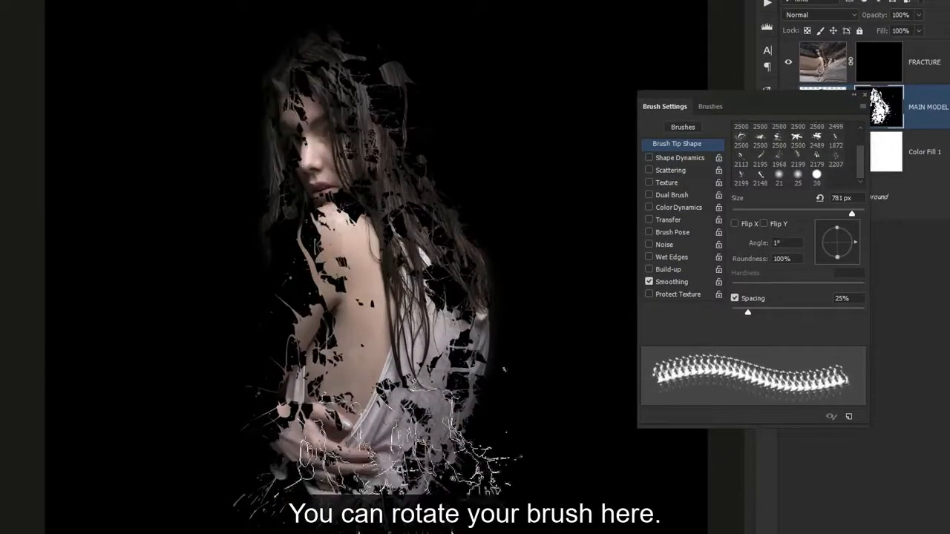
pyautogui.click(464, 393)
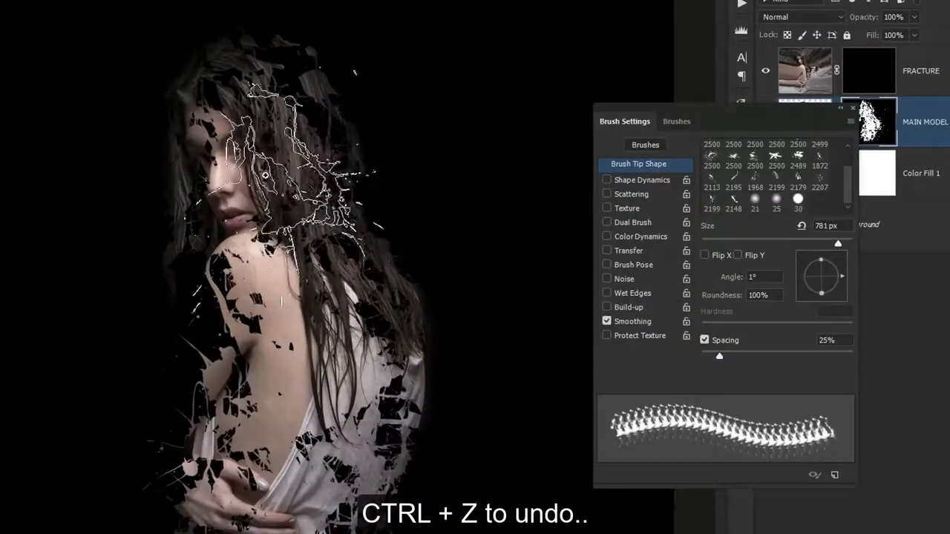
# Switch to the Soft Round brush for retouching the mask closely around the model's face
pyautogui.press('z')
pyautogui.moveTo(313, 144); pyautogui.dragTo(359, 145)
pyautogui.moveTo(283, 166); pyautogui.dragTo(284, 231)
pyautogui.press('b')
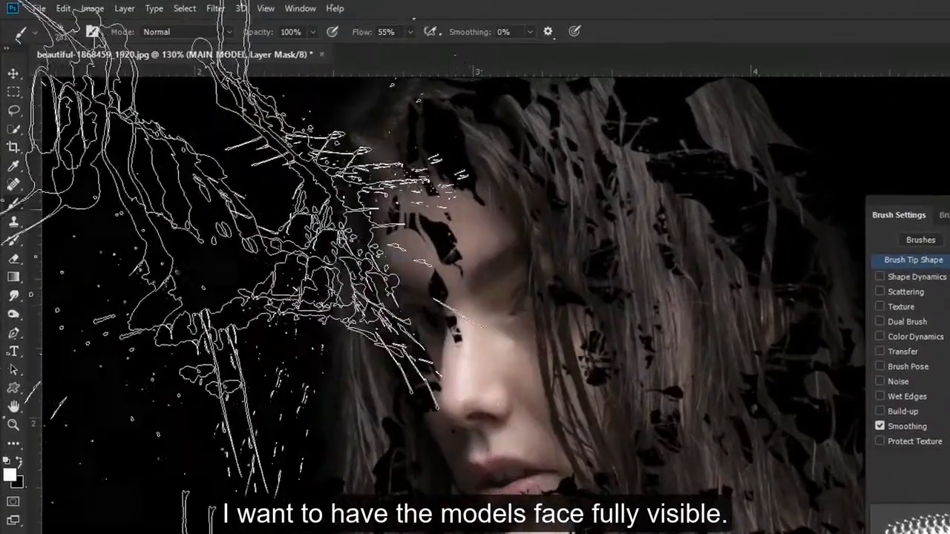
pyautogui.click(73, 32)
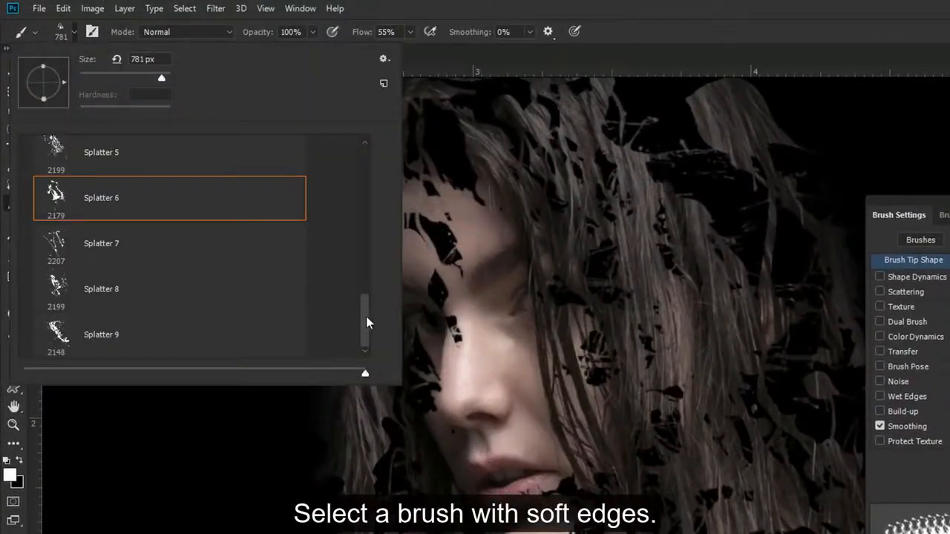
pyautogui.moveTo(366, 316); pyautogui.dragTo(378, 163)
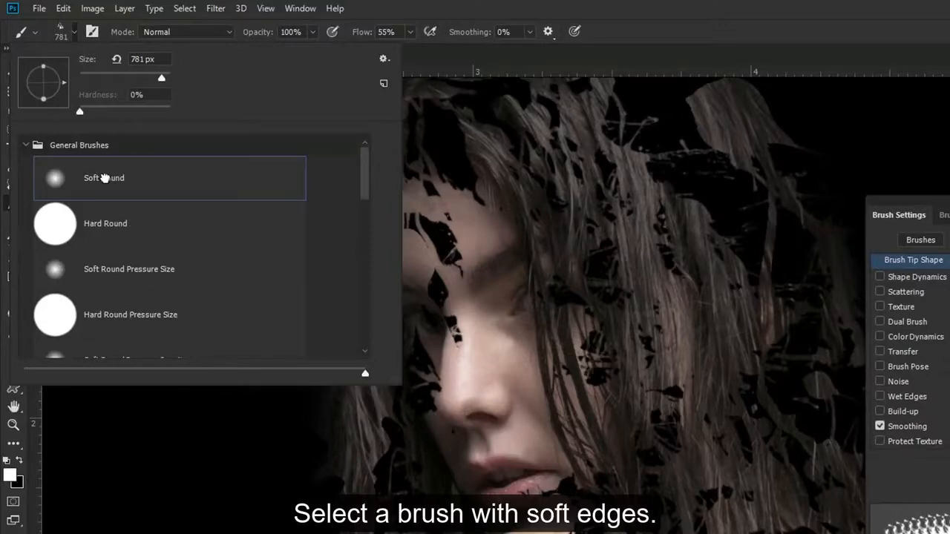
pyautogui.doubleClick(104, 178)
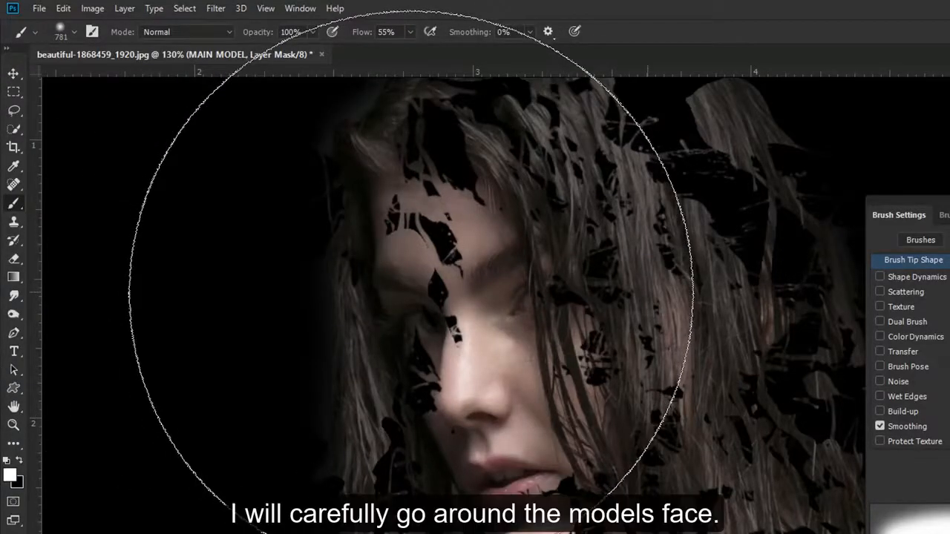
# Reduce the soft brush to 80 px and paint white over the gaps in the model's forehead, eyes, nose and chin
pyautogui.press('[')
pyautogui.press('[')
pyautogui.press('[')
pyautogui.press('[')
pyautogui.press('[')
pyautogui.press('[')
pyautogui.press('[')
pyautogui.press('[')
pyautogui.press('[')
pyautogui.press('[')
pyautogui.press('[')
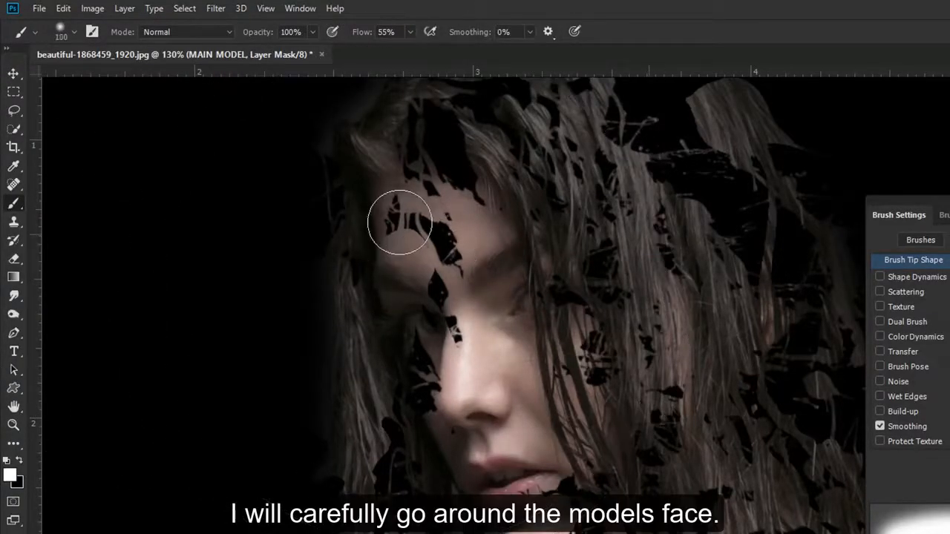
pyautogui.moveTo(401, 218)
pyautogui.mouseDown()
pyautogui.moveTo(393, 233)
pyautogui.moveTo(425, 253)
pyautogui.moveTo(415, 217)
pyautogui.mouseUp()
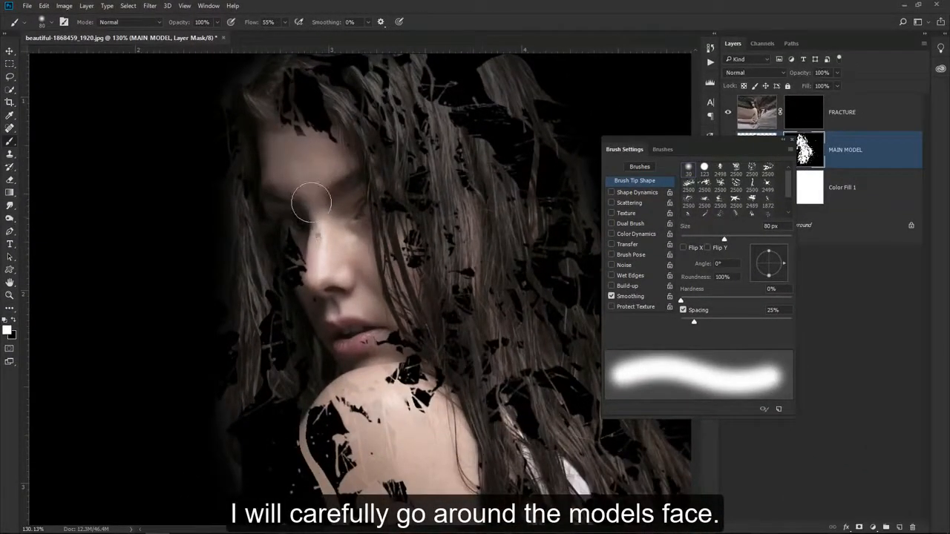
pyautogui.moveTo(311, 201); pyautogui.dragTo(293, 215)
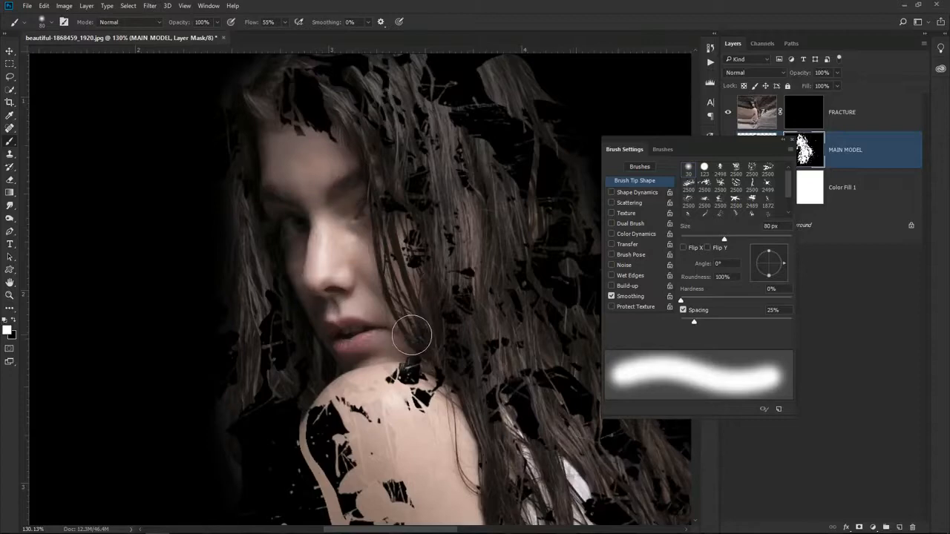
pyautogui.moveTo(371, 203); pyautogui.dragTo(410, 242)
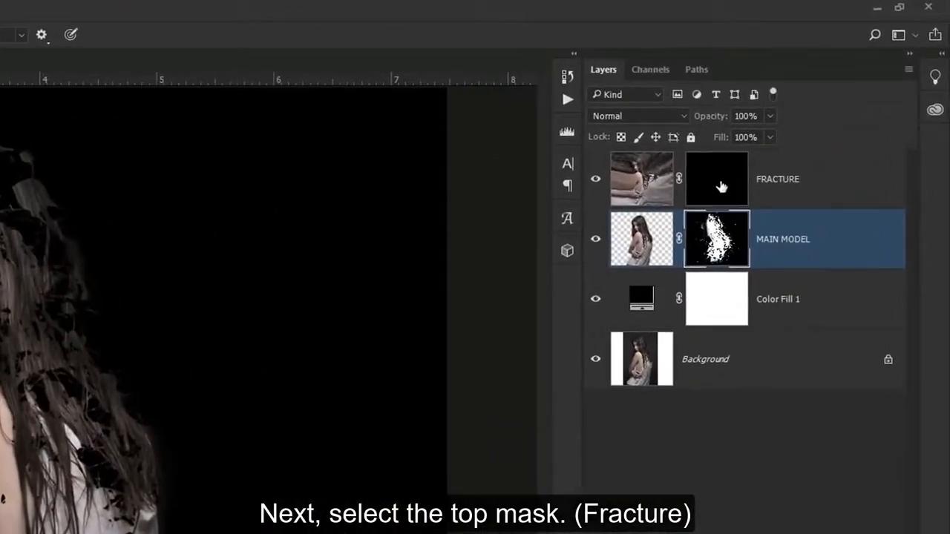
# Target the FRACTURE layer mask and set up the Splatter 6 brush with its tip rotated to 98°
pyautogui.click(721, 187)
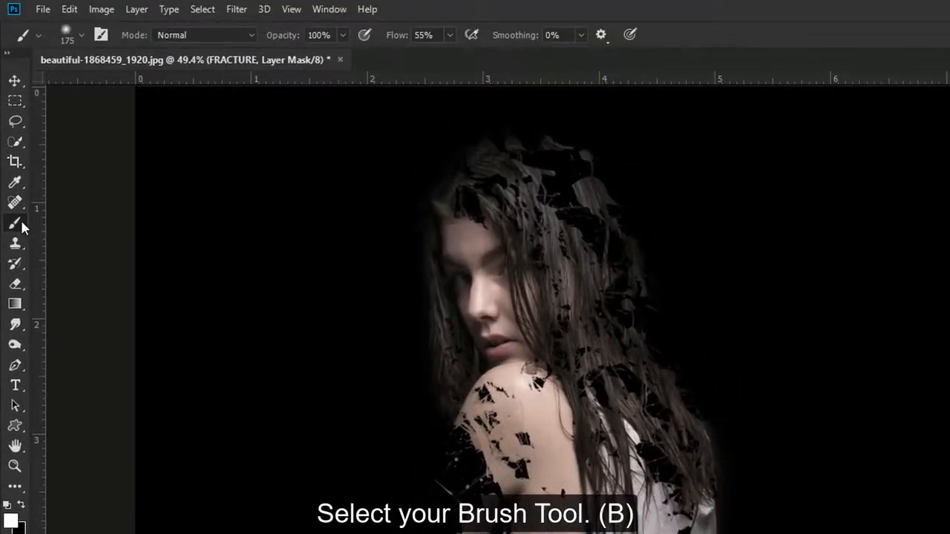
pyautogui.click(83, 37)
pyautogui.moveTo(399, 208); pyautogui.dragTo(408, 376)
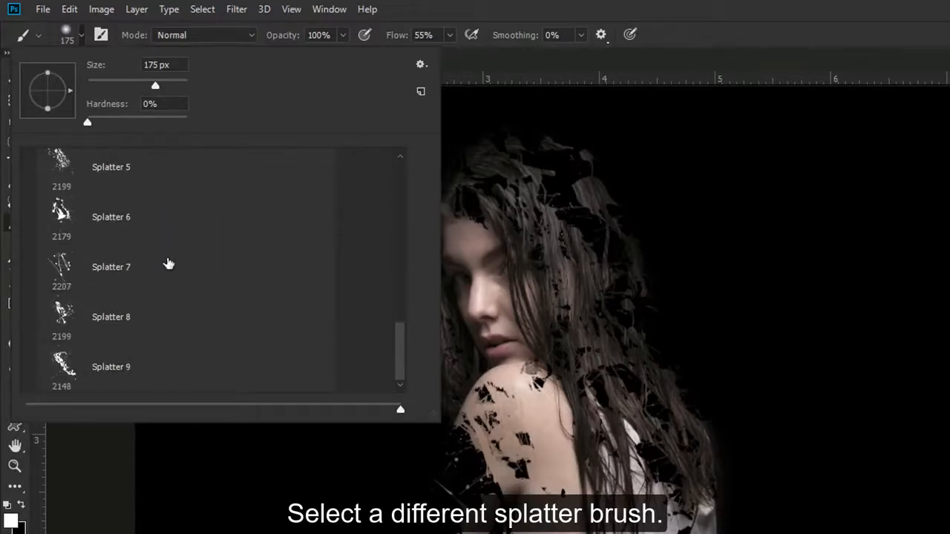
pyautogui.click(136, 221)
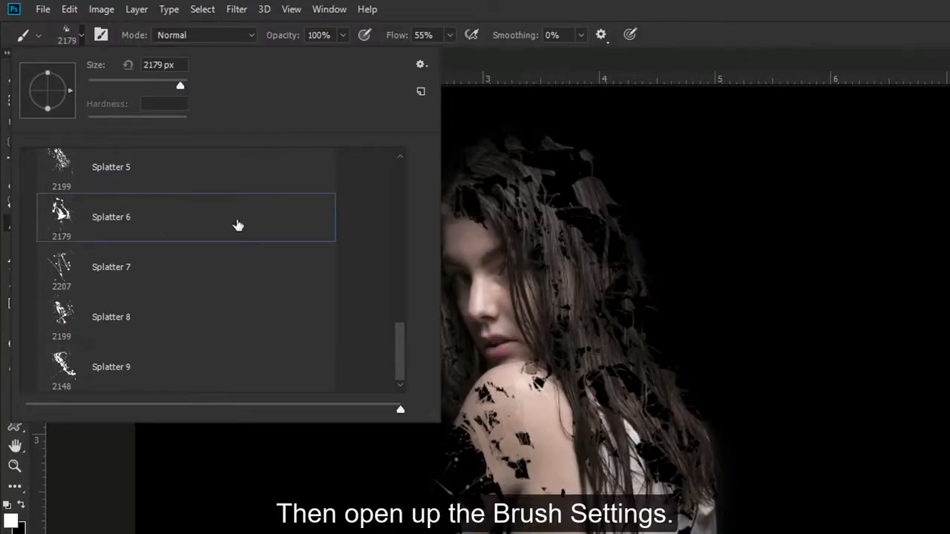
pyautogui.click(100, 35)
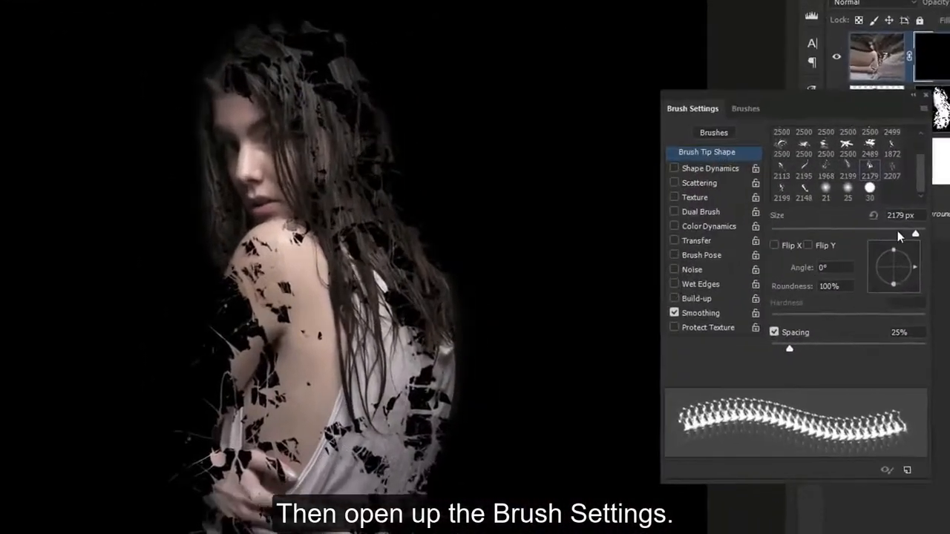
pyautogui.moveTo(914, 267); pyautogui.dragTo(889, 240)
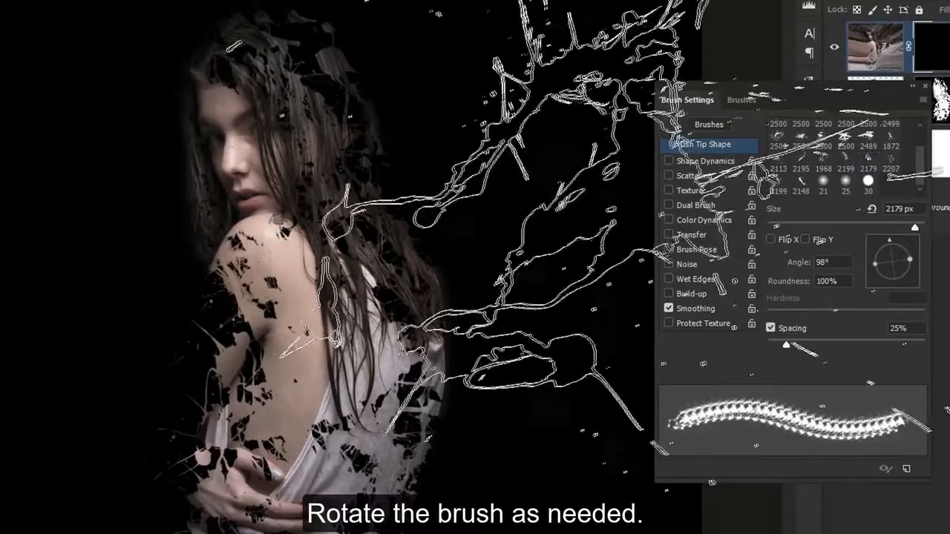
# Reduce the splatter brush to 800 px and stamp white on the FRACTURE mask along the model's back
pyautogui.press('[')
pyautogui.press('[')
pyautogui.press('[')
pyautogui.press('[')
pyautogui.press('[')
pyautogui.press('[')
pyautogui.press('[')
pyautogui.press('[')
pyautogui.press('[')
pyautogui.press('[')
pyautogui.press('[')
pyautogui.press('[')
pyautogui.press('[')
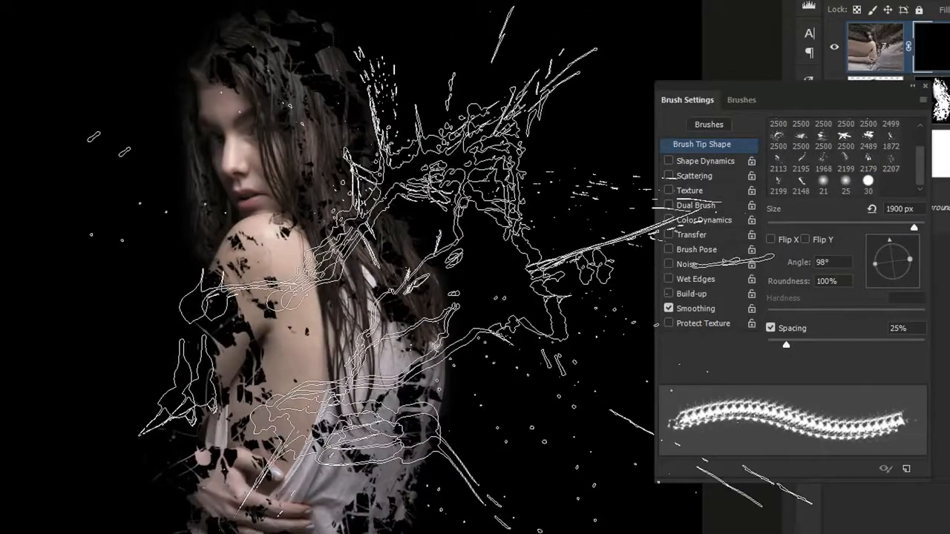
pyautogui.press('[')
pyautogui.press('[')
pyautogui.press('[')
pyautogui.press('[')
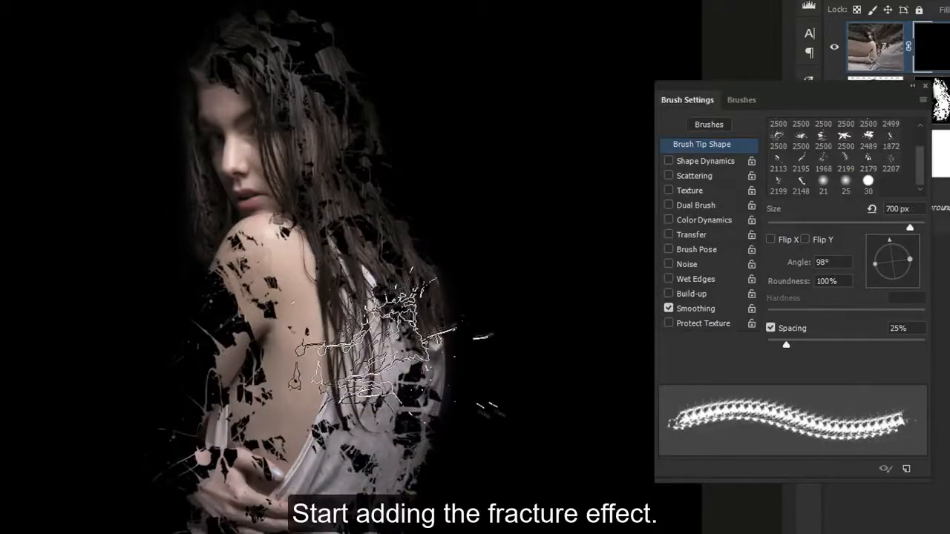
pyautogui.press(']')
pyautogui.press(']')
pyautogui.press(']')
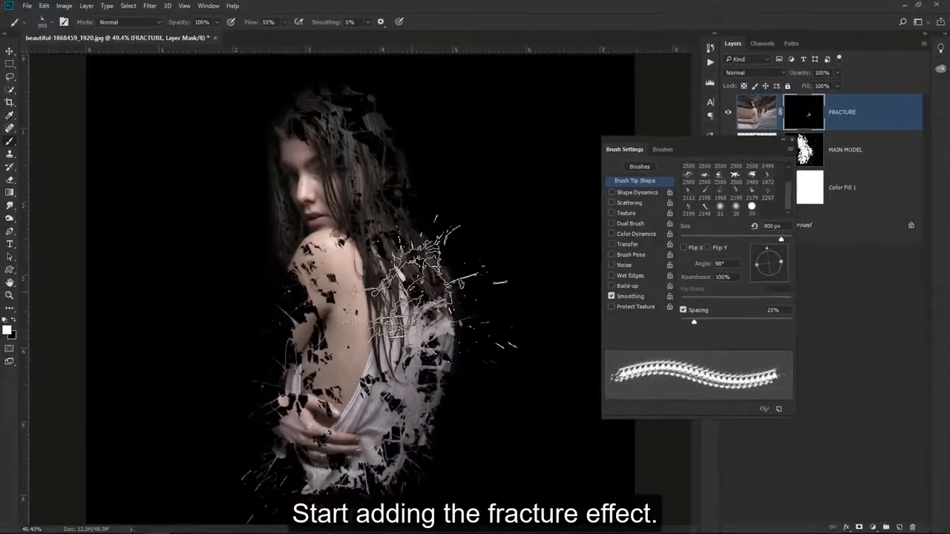
pyautogui.click(429, 289)
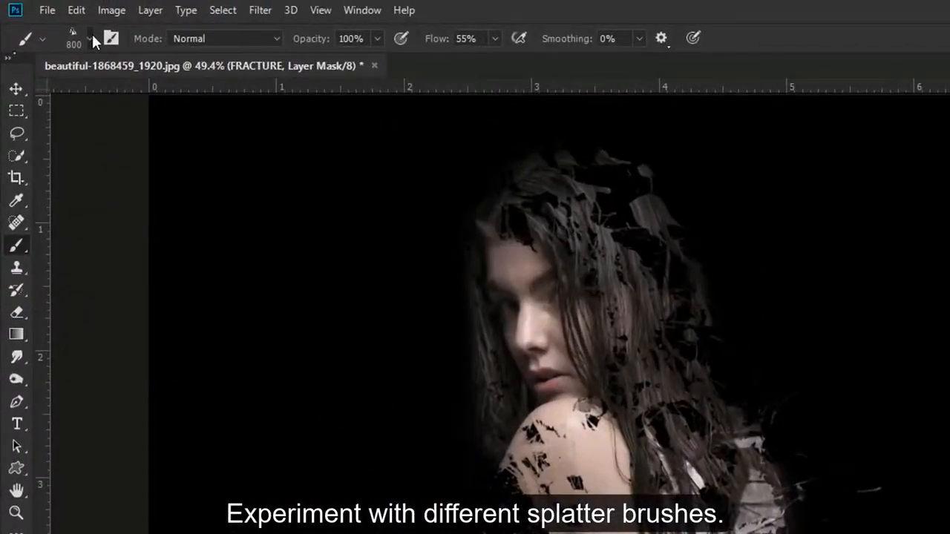
# Switch to the Splatter 8 brush at 1300 px and undo the last splatter stamped behind the model's back
pyautogui.click(90, 37)
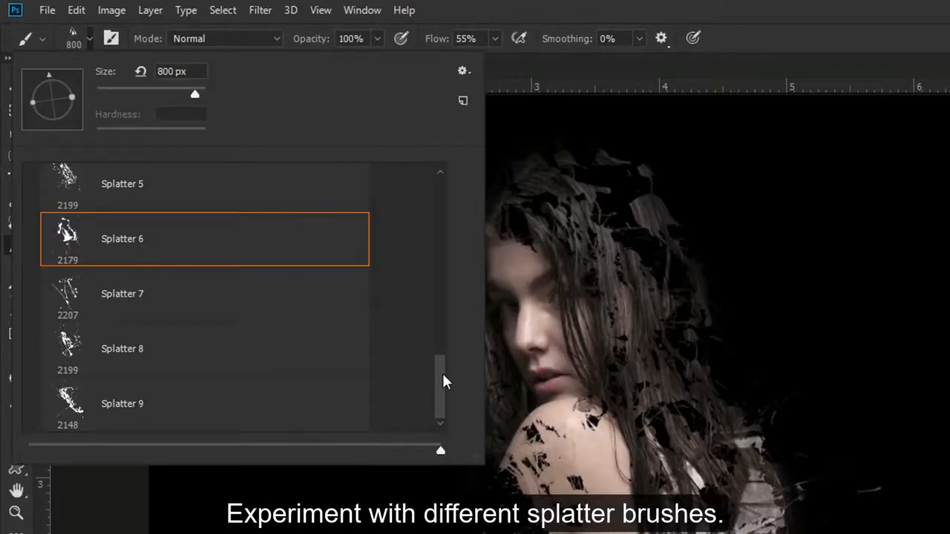
pyautogui.moveTo(442, 379)
pyautogui.mouseDown()
pyautogui.moveTo(445, 333)
pyautogui.moveTo(240, 354)
pyautogui.mouseUp()
pyautogui.click(229, 346)
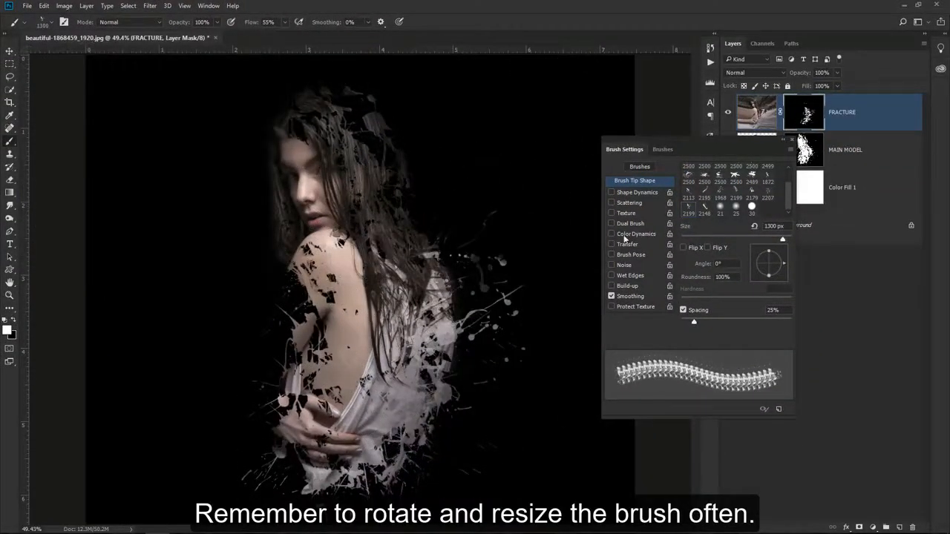
pyautogui.hotkey('ctrl', 'z')
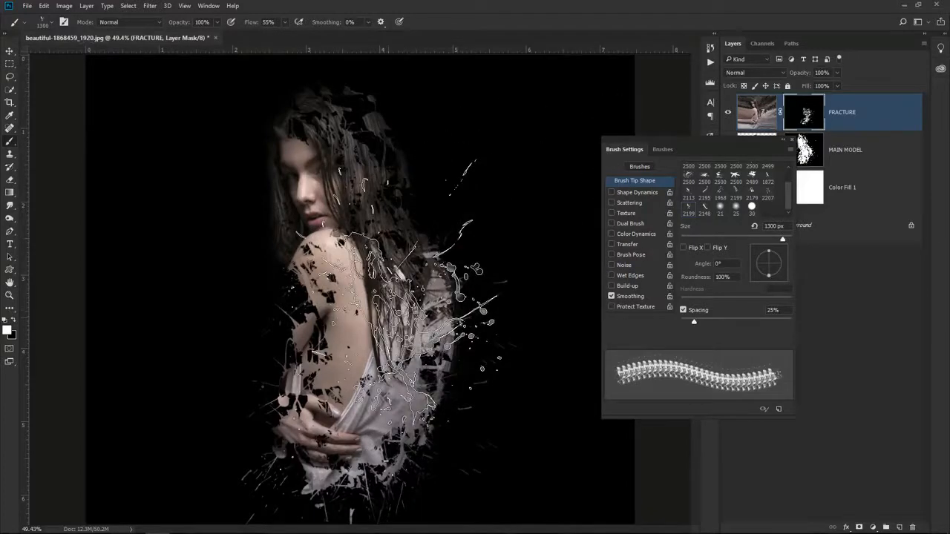
# Rotate the brush tip to 154° and stamp 1384 px splatters on the FRACTURE mask around the model's arm and back
pyautogui.moveTo(784, 265); pyautogui.dragTo(756, 256)
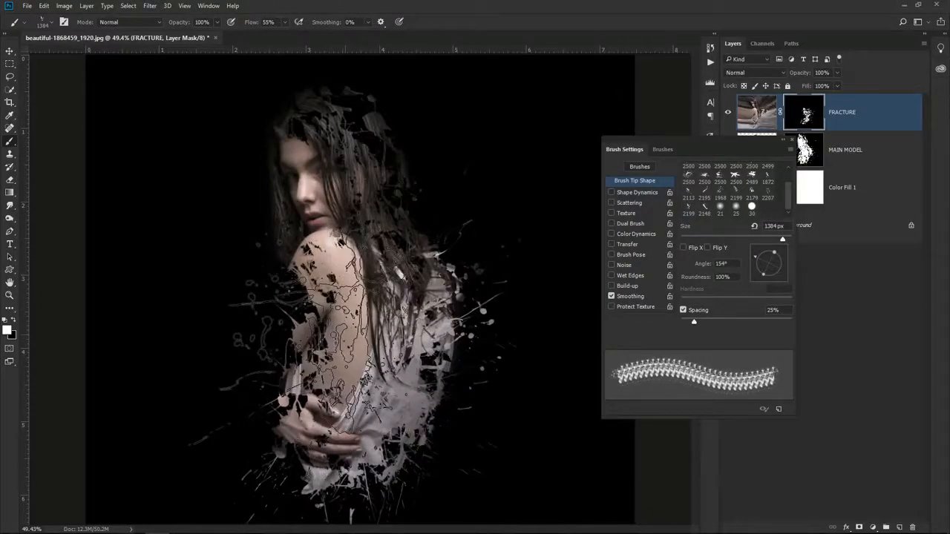
pyautogui.click(484, 296)
pyautogui.hotkey('ctrl', 'z')
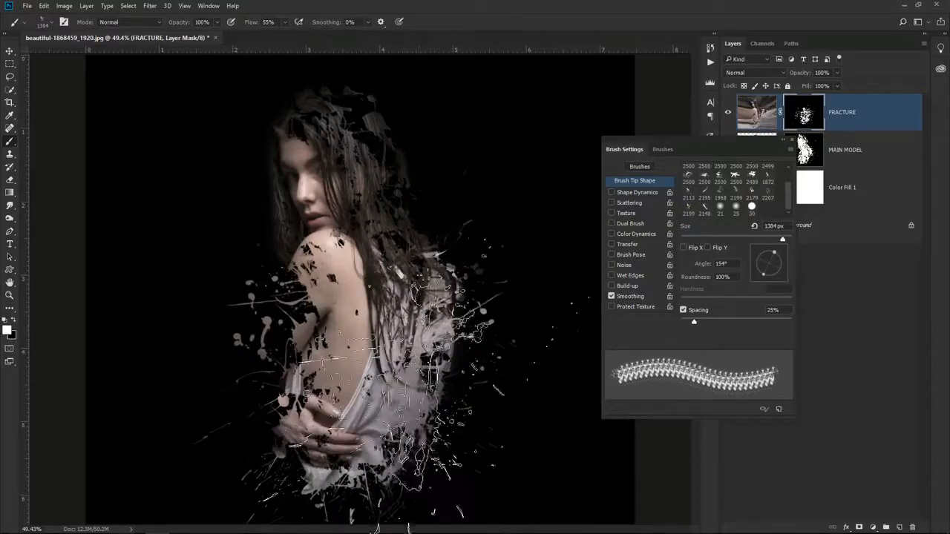
pyautogui.click(445, 282)
# Rotate the splatter tip to 21°, reduce its size, and try a stamp at the top of the model's head
pyautogui.moveTo(755, 256)
pyautogui.mouseDown()
pyautogui.moveTo(778, 271)
pyautogui.moveTo(768, 273)
pyautogui.moveTo(760, 257)
pyautogui.moveTo(782, 259)
pyautogui.mouseUp()
pyautogui.press('[')
pyautogui.press('[')
pyautogui.press('[')
pyautogui.press('[')
pyautogui.press('[')
pyautogui.press('[')
pyautogui.press('[')
pyautogui.click(311, 121)
pyautogui.hotkey('ctrl', 'z')
# Resize the splatter brush to 800 px and stamp fragments on the FRACTURE mask around the crown and back of the hair
pyautogui.press('[')
pyautogui.press('[')
pyautogui.press('[')
pyautogui.press(']')
pyautogui.press(']')
pyautogui.press(']')
pyautogui.press(']')
pyautogui.click(365, 121)
pyautogui.click(394, 172)
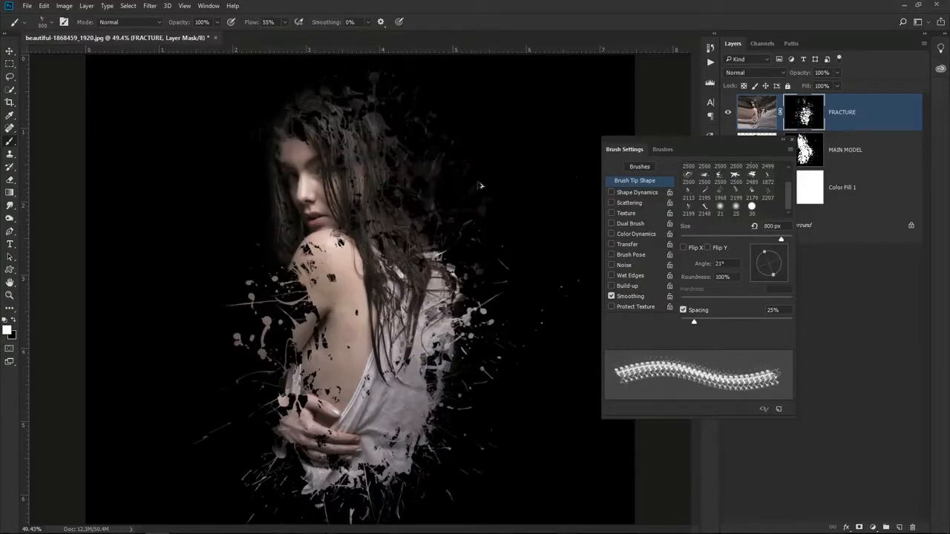
# Switch to a splatter brush with a long trailing drip, set it to 169° and 1000 px, and stamp the FRACTURE mask over the arm
pyautogui.click(42, 22)
pyautogui.scroll(5, 213, 182)
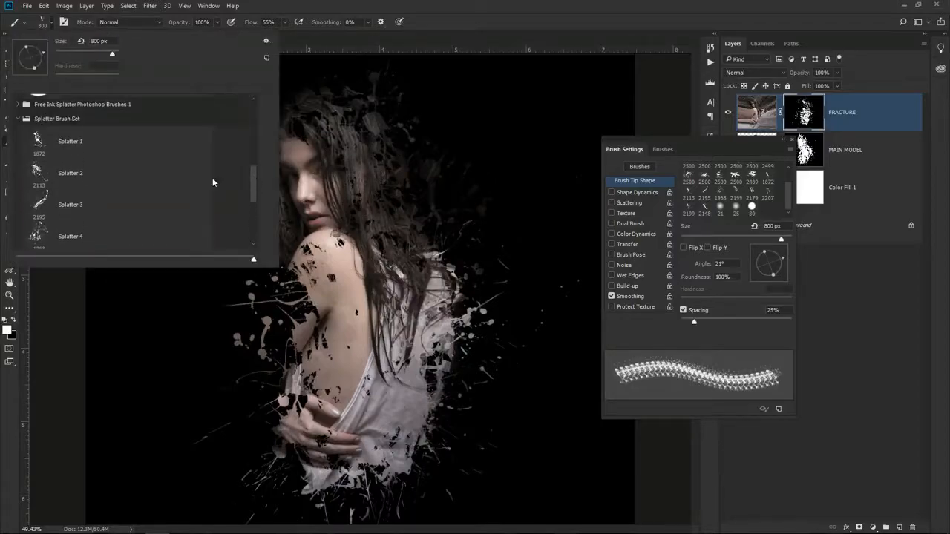
pyautogui.doubleClick(213, 181)
pyautogui.click(754, 261)
pyautogui.press('[')
pyautogui.press('[')
pyautogui.press('[')
pyautogui.press('[')
pyautogui.press('[')
pyautogui.press('[')
pyautogui.press('[')
pyautogui.press('[')
pyautogui.press('[')
pyautogui.press('[')
pyautogui.press('[')
pyautogui.press('[')
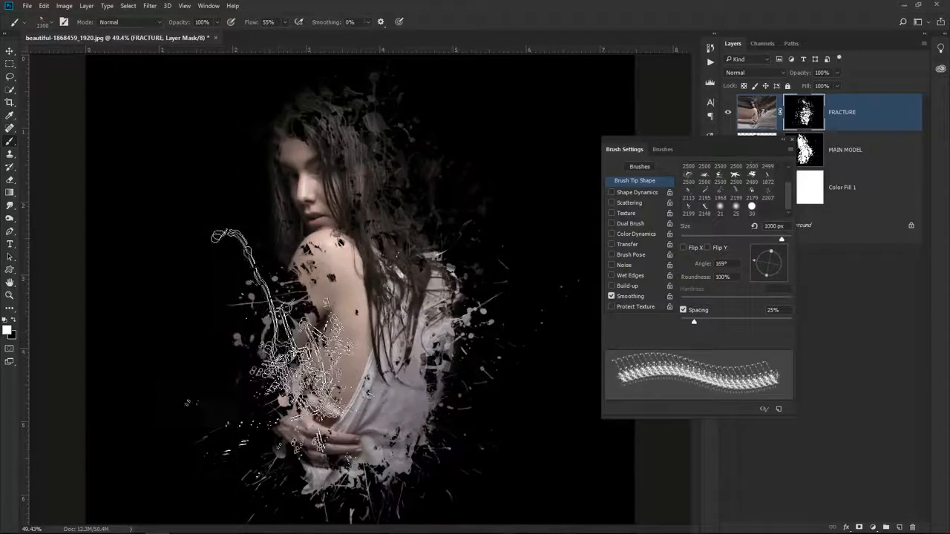
pyautogui.click(286, 350)
# Stamp the drip splatter on the FRACTURE mask off the lower back at 32° and 982 px, and behind the hair at 101°
pyautogui.click(782, 257)
pyautogui.click(436, 355)
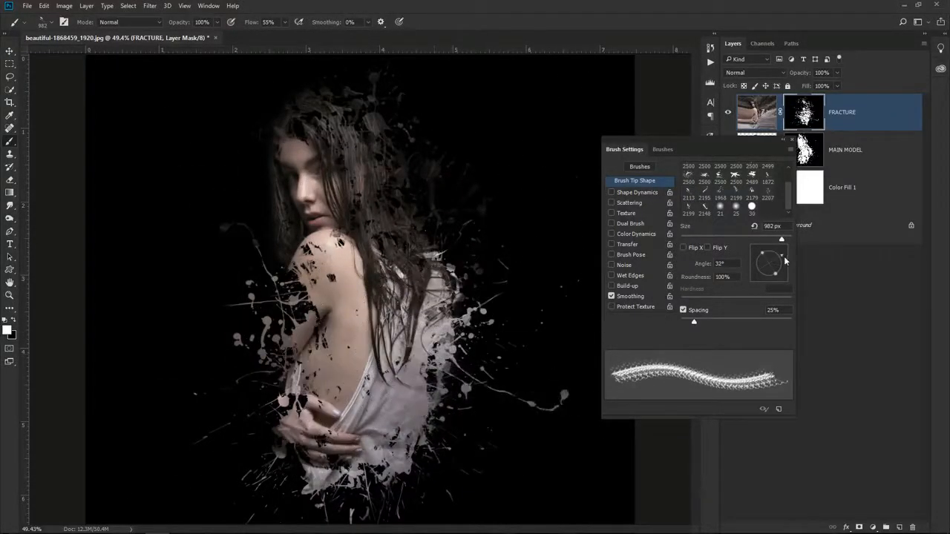
pyautogui.click(768, 277)
pyautogui.click(765, 250)
pyautogui.click(412, 264)
pyautogui.press('[')
pyautogui.press('[')
pyautogui.press('[')
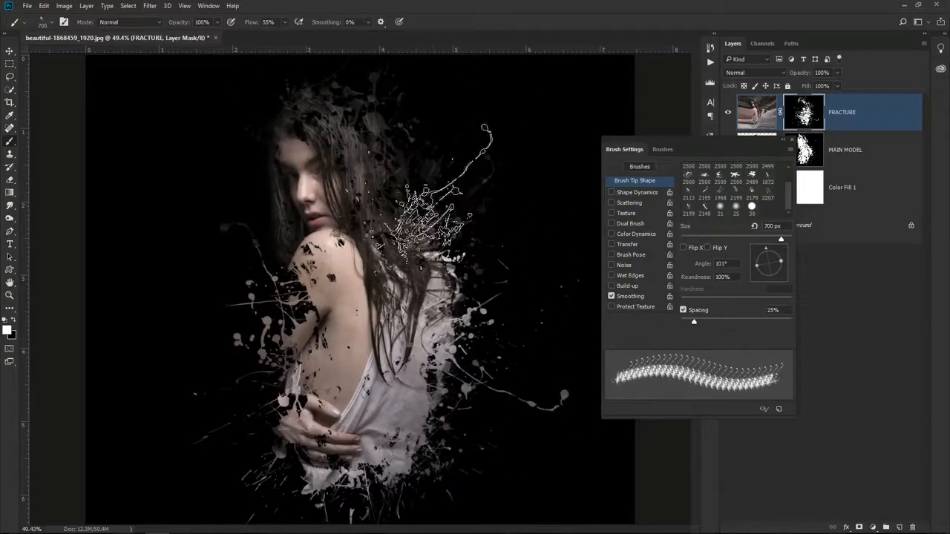
pyautogui.press(']')
pyautogui.press(']')
pyautogui.press('v')
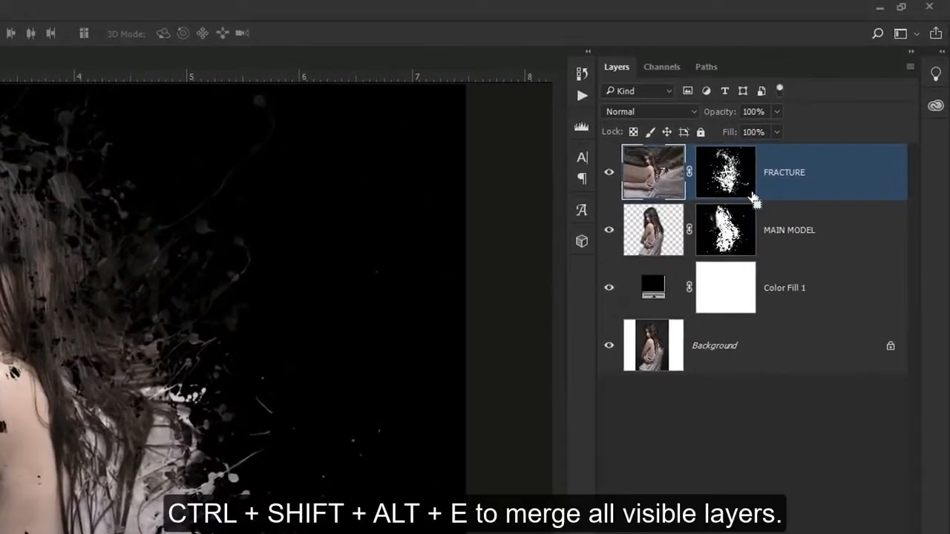
# Merge all visible layers into a new layer on top of the stack and rename it MERGED
pyautogui.hotkey('ctrl', 'shift', 'alt', 'e')
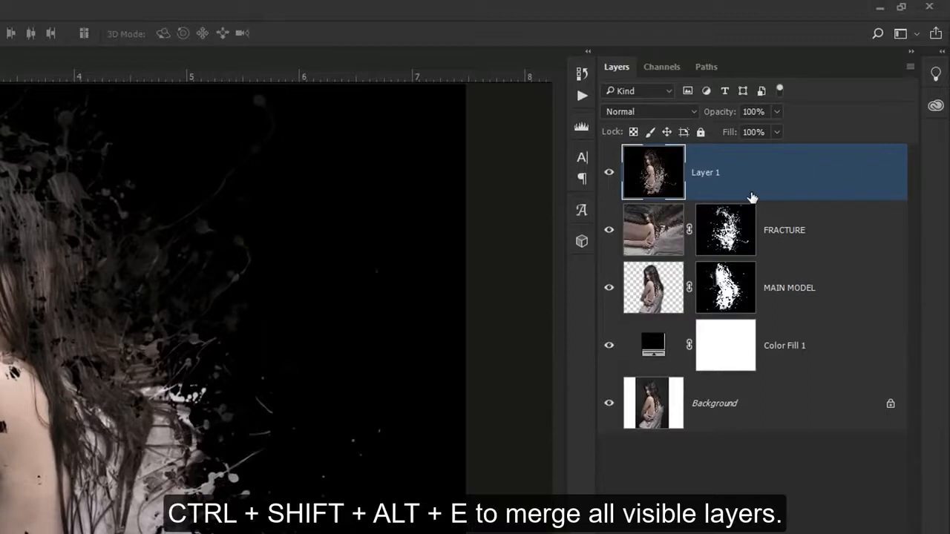
pyautogui.doubleClick(705, 173)
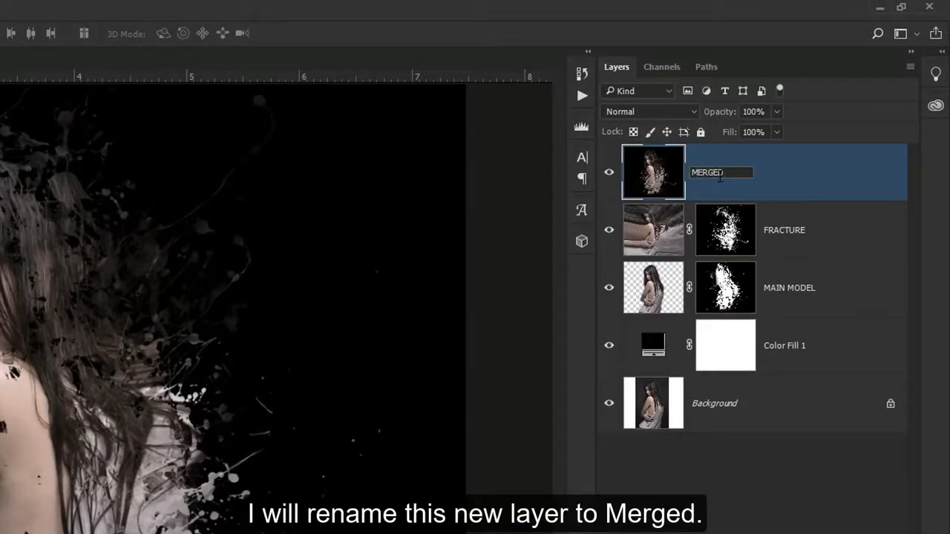
pyautogui.press('Return')
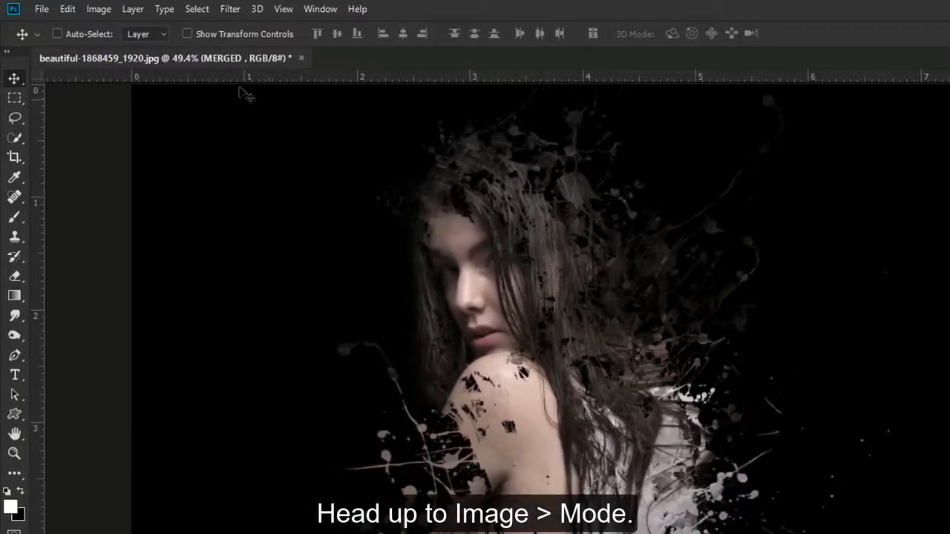
# Check the image's color mode and bit depth, and convert the MERGED layer to a smart object
pyautogui.click(100, 9)
pyautogui.moveTo(112, 26)
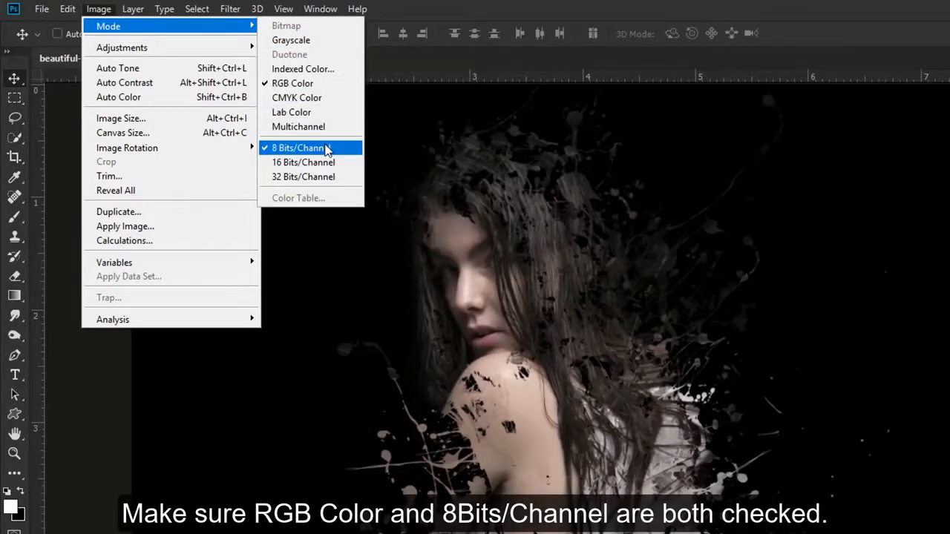
pyautogui.click(446, 20)
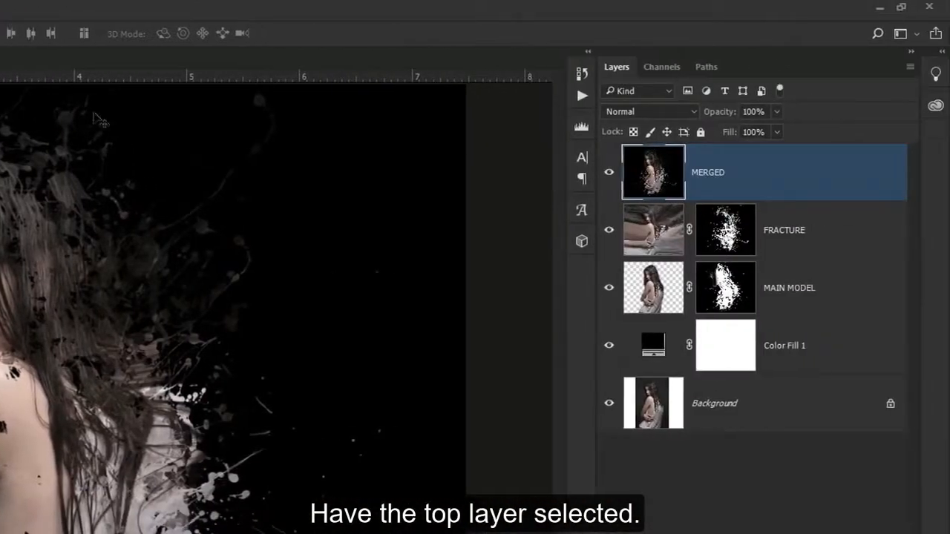
pyautogui.rightClick(713, 186)
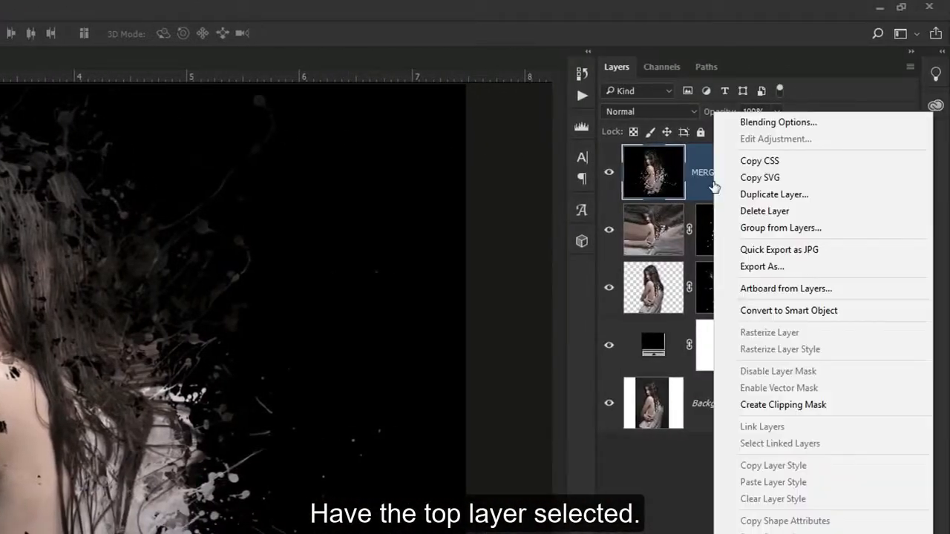
pyautogui.click(762, 312)
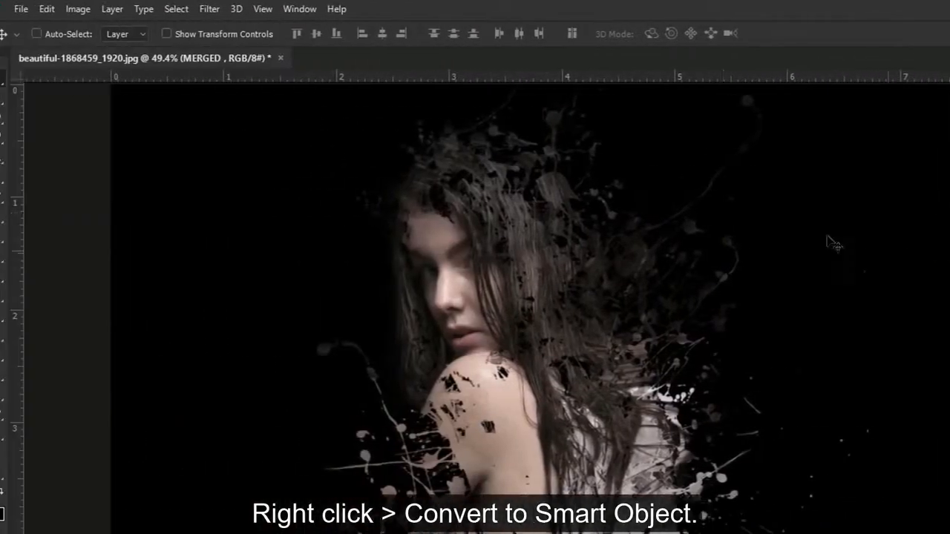
# Apply an Unsharp Mask filter to the MERGED layer with Amount 45%, Radius 4.5 pixels and Threshold 0
pyautogui.click(230, 8)
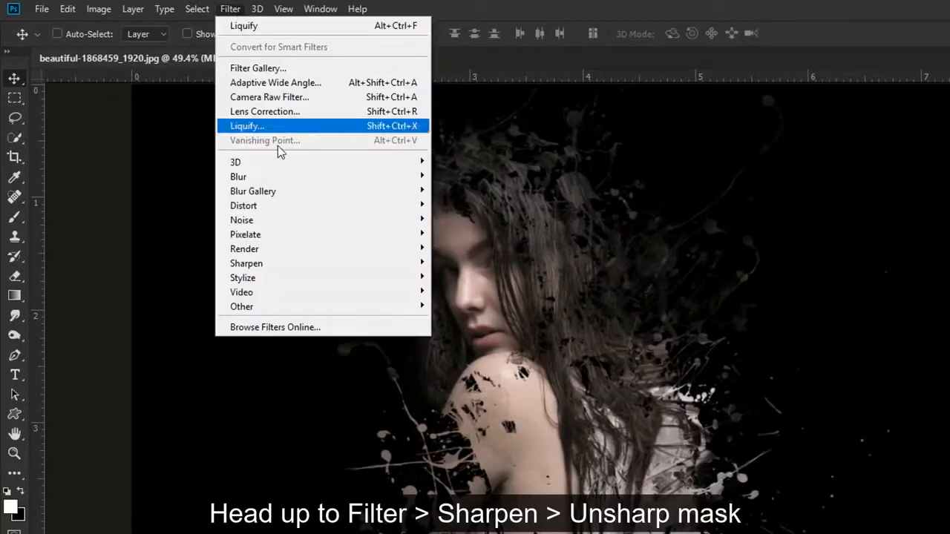
pyautogui.moveTo(348, 267)
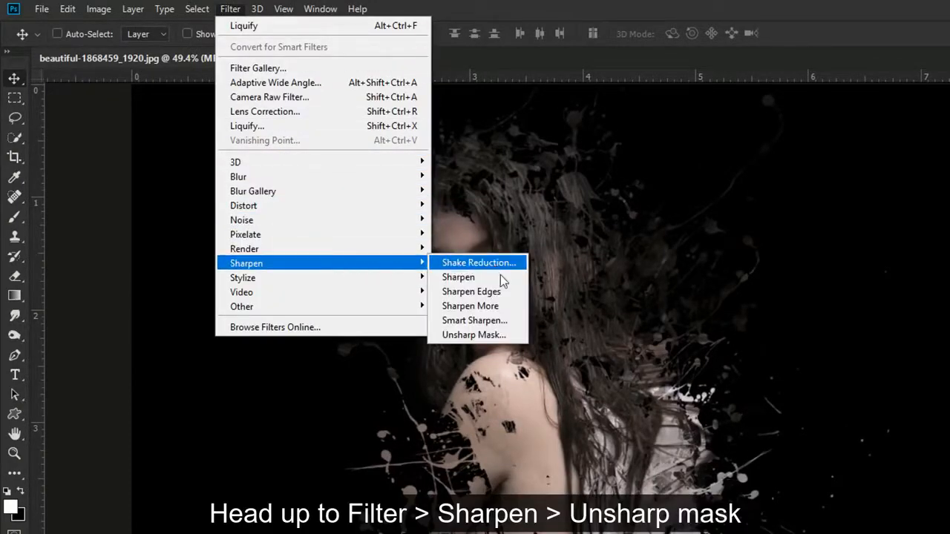
pyautogui.click(512, 336)
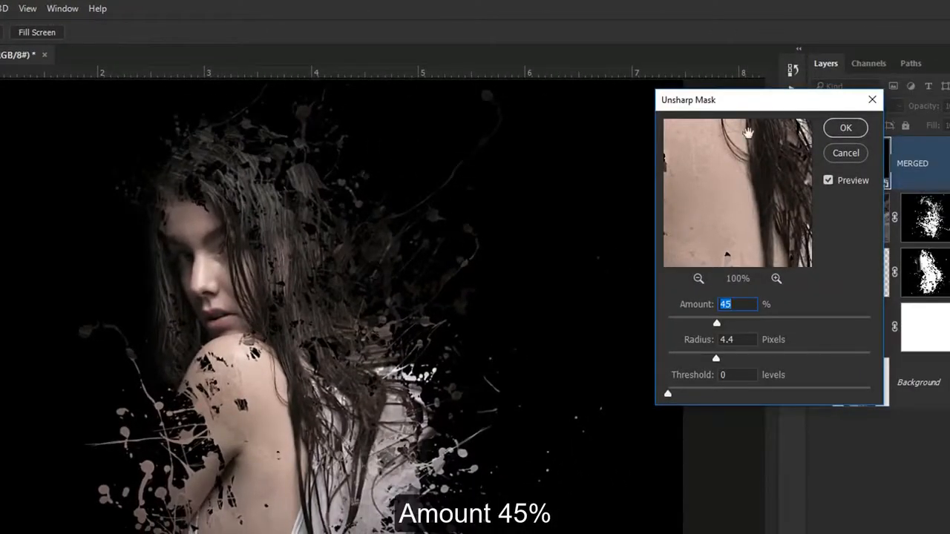
pyautogui.moveTo(746, 108); pyautogui.dragTo(628, 115)
pyautogui.click(580, 286)
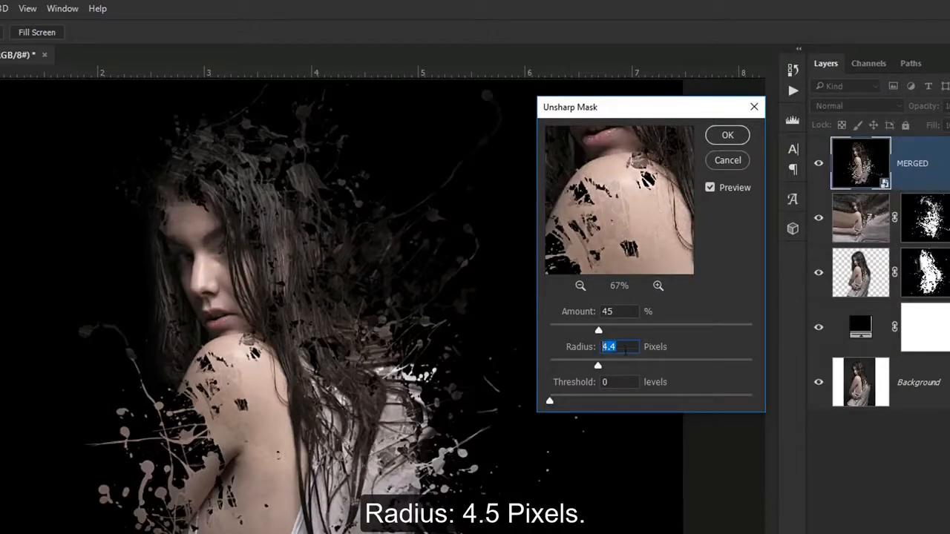
pyautogui.click(625, 349)
pyautogui.write('4.5')
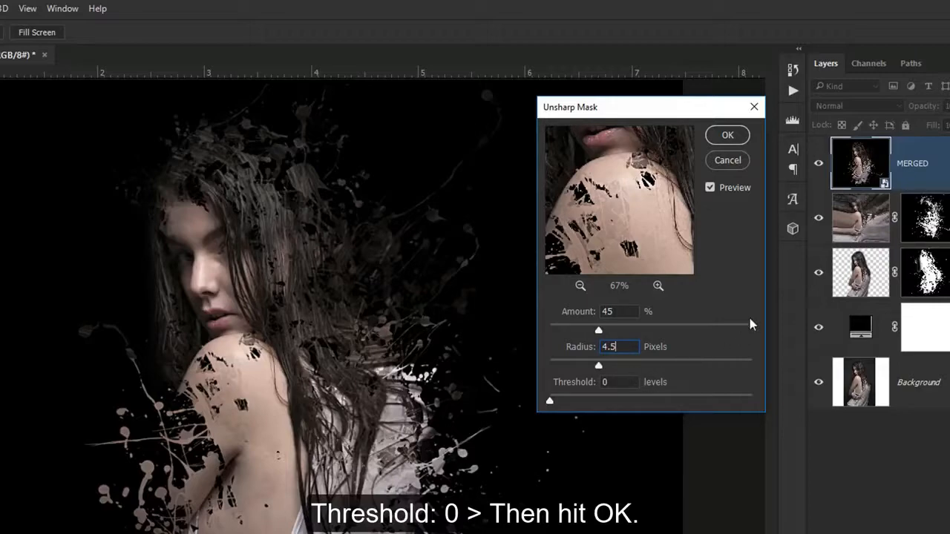
pyautogui.click(724, 136)
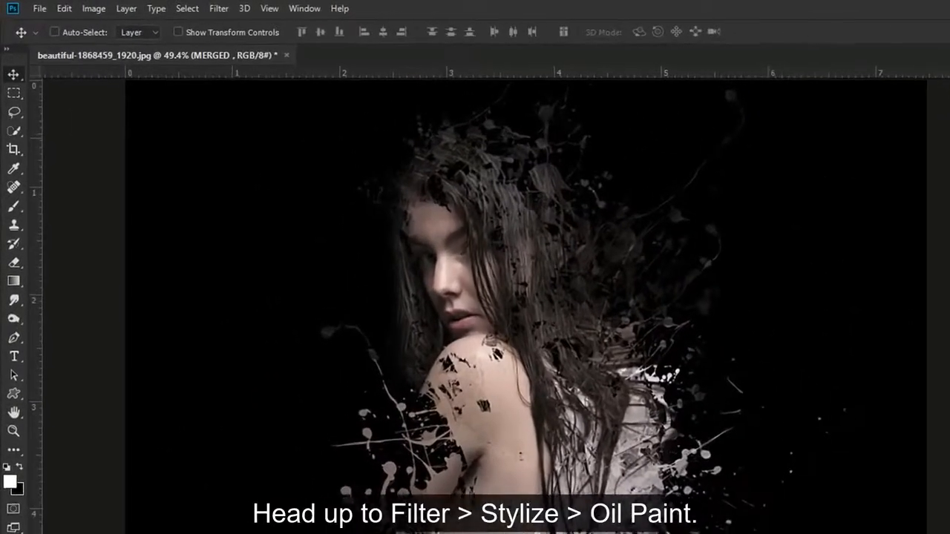
# Apply an Oil Paint filter to the MERGED layer with Stylization 2.5, Cleanliness 3.2, Scale 5.0 and Bristle Detail 5.0, lighting off
pyautogui.click(223, 9)
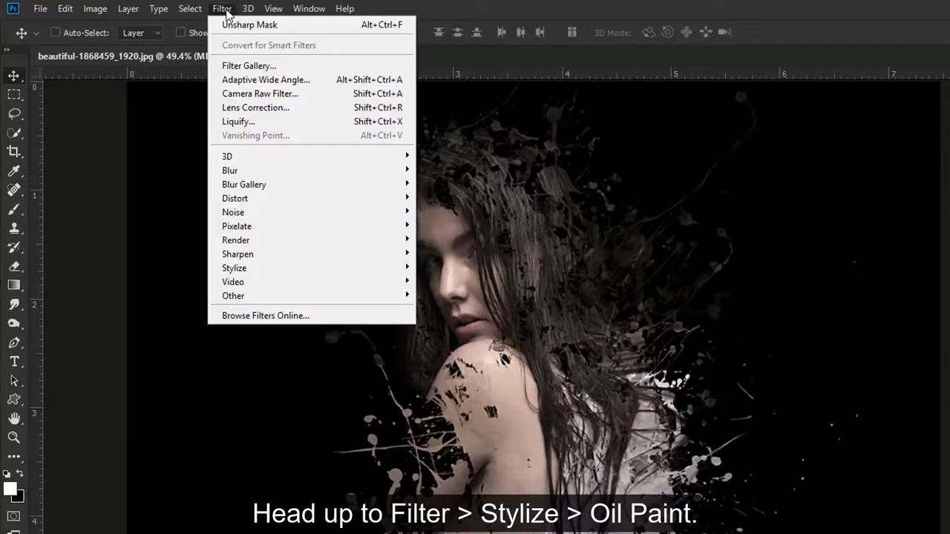
pyautogui.moveTo(377, 270)
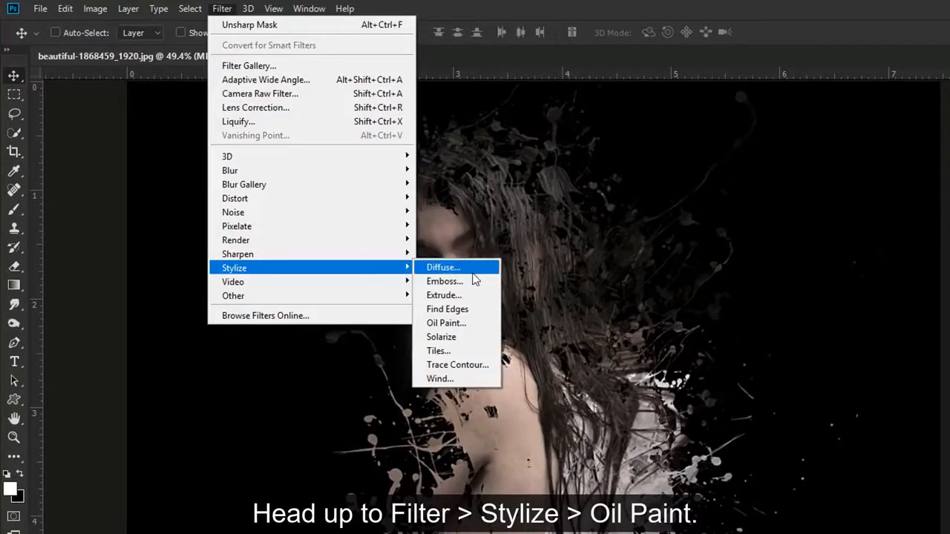
pyautogui.click(483, 324)
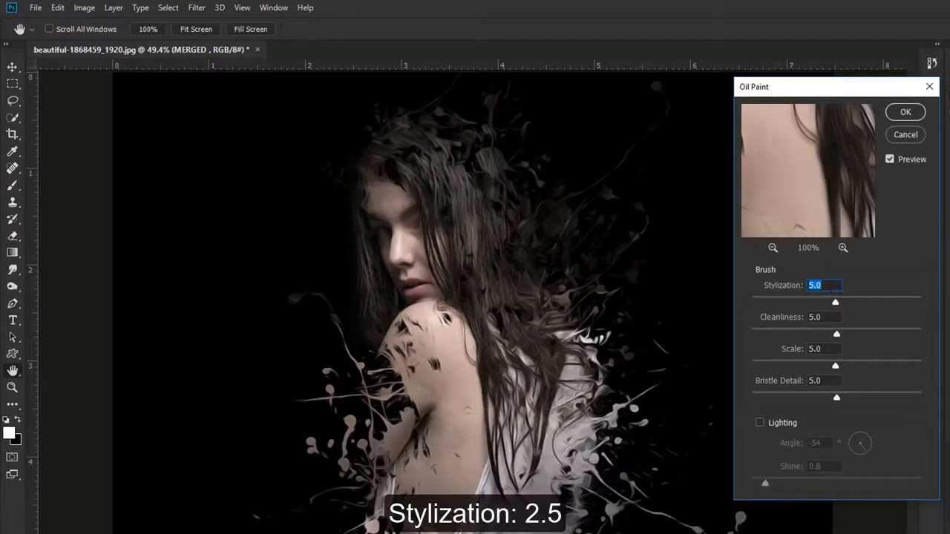
pyautogui.write('2.5')
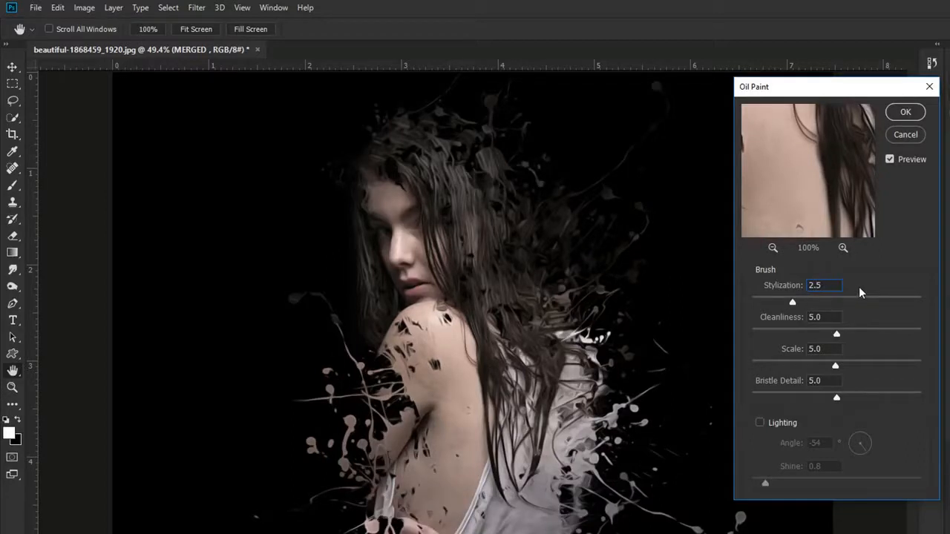
pyautogui.hotkey('ctrl', 'a')
pyautogui.press('Tab')
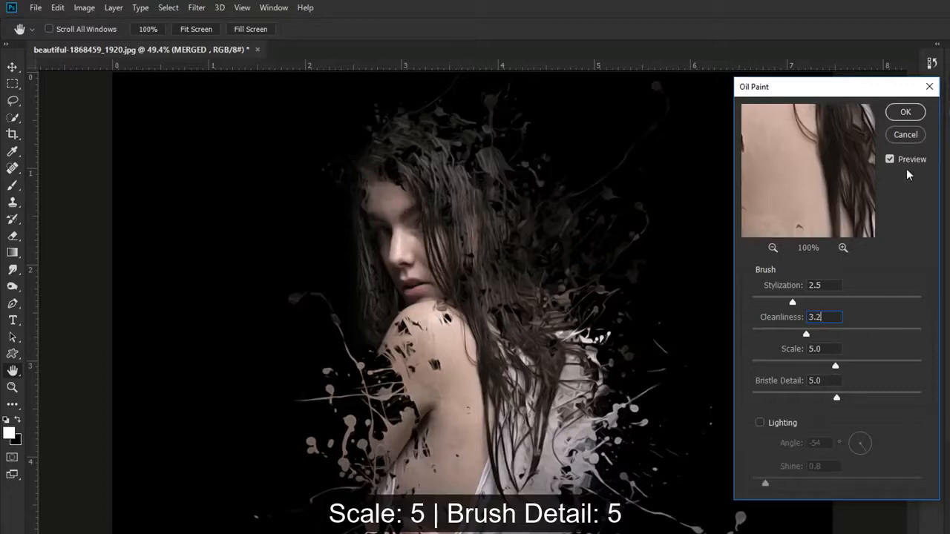
pyautogui.click(905, 111)
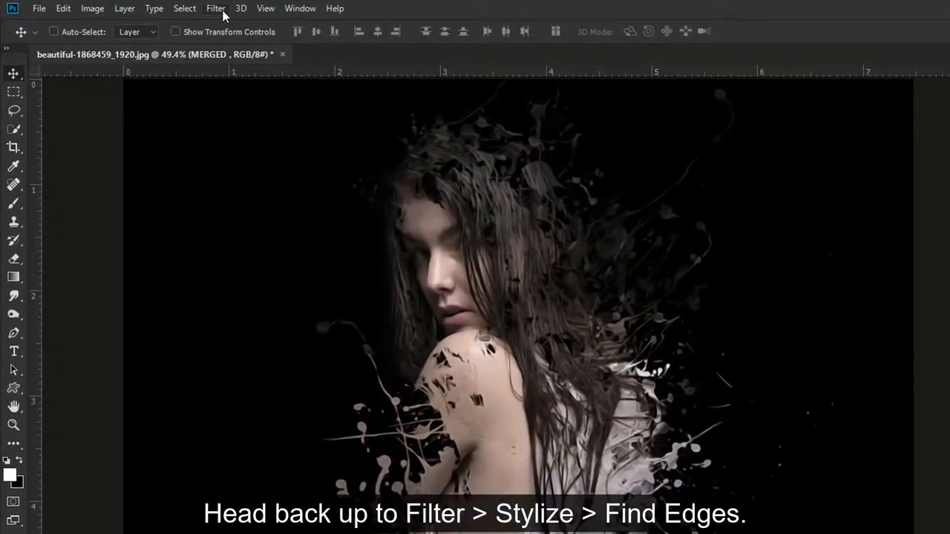
# Apply the Find Edges filter to the MERGED layer and invert its colors
pyautogui.click(222, 12)
pyautogui.moveTo(336, 261)
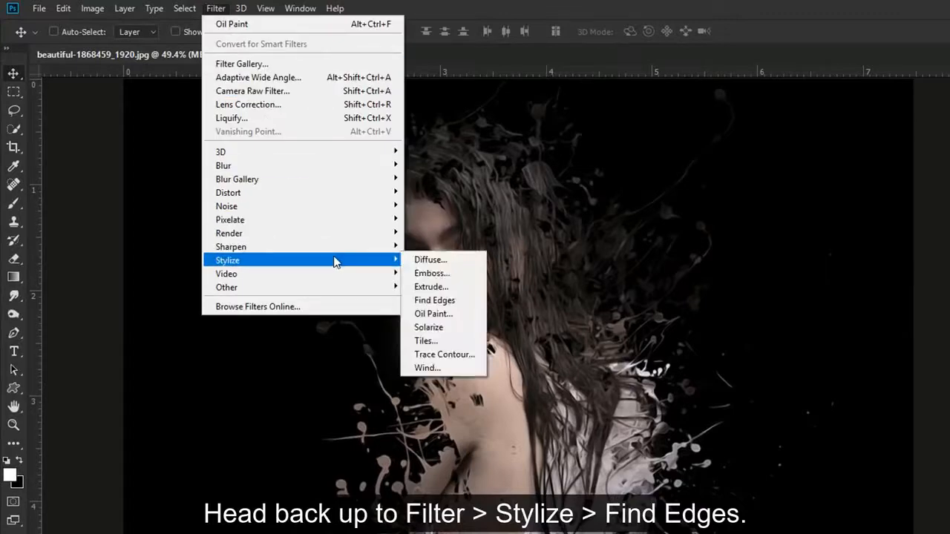
pyautogui.click(471, 308)
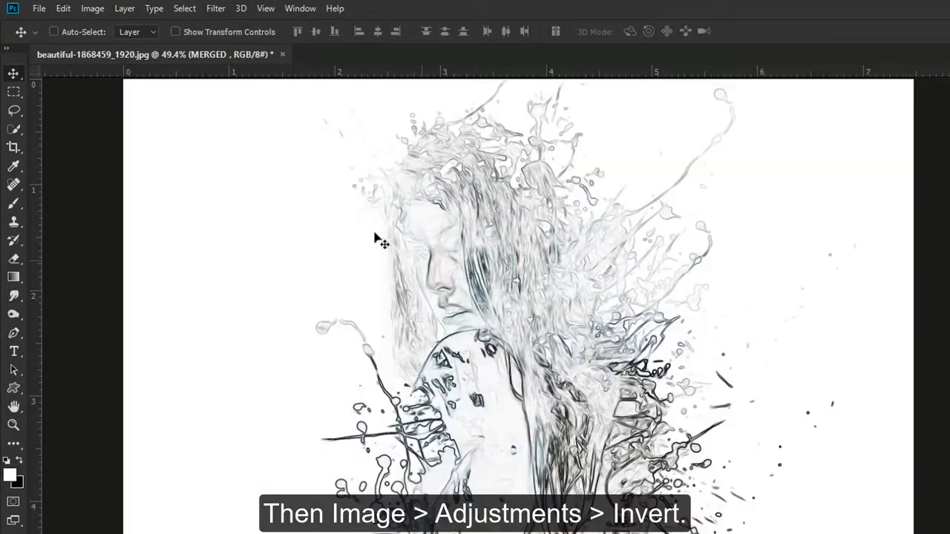
pyautogui.click(92, 8)
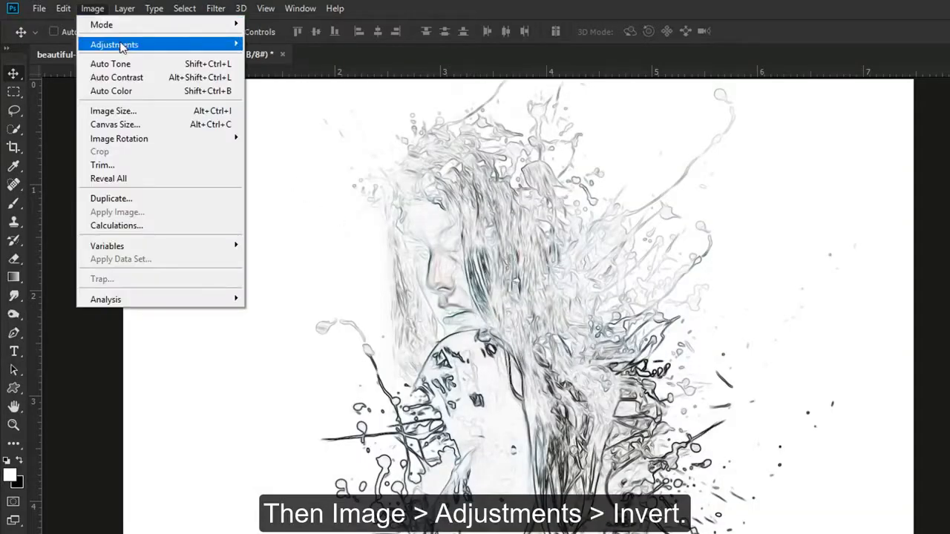
pyautogui.moveTo(121, 47)
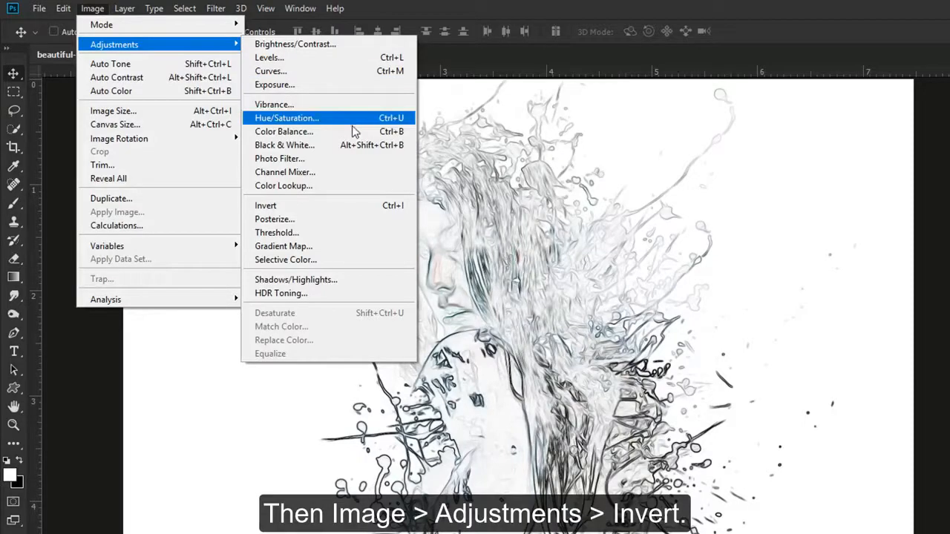
pyautogui.click(387, 209)
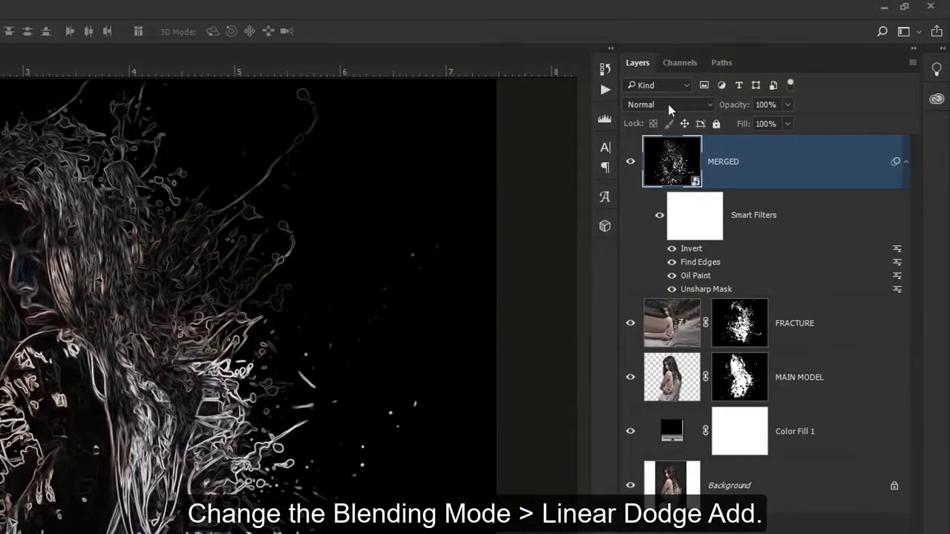
# Set the MERGED layer's blending mode to Linear Dodge (Add) and hide the FRACTURE layer
pyautogui.click(668, 104)
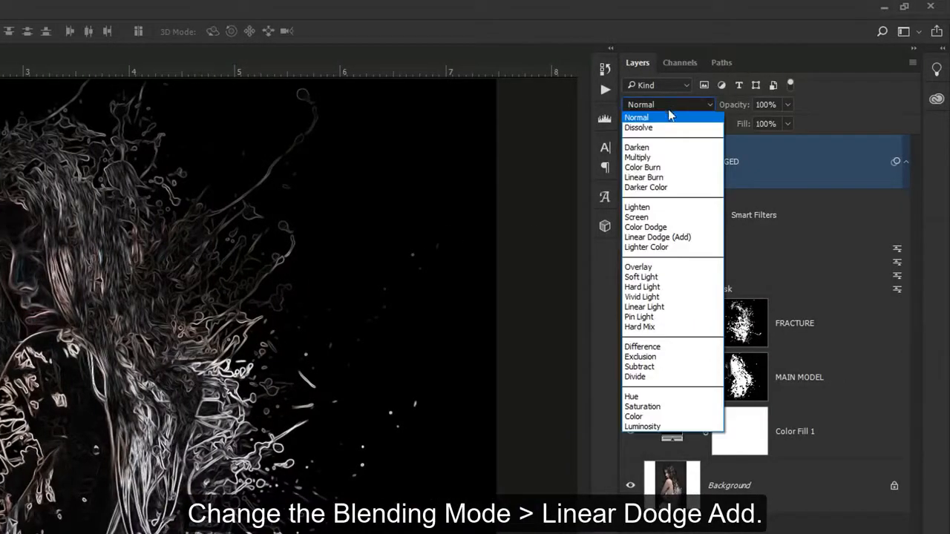
pyautogui.click(699, 238)
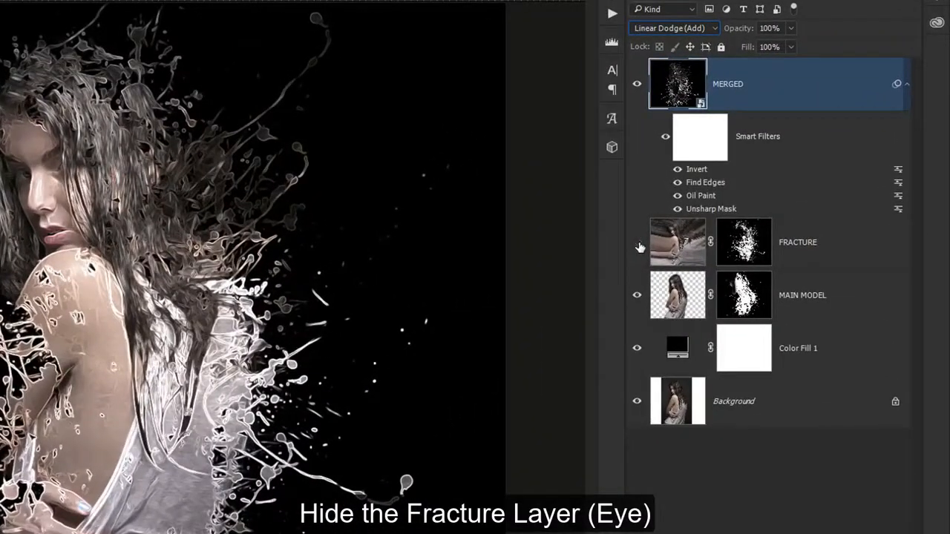
pyautogui.click(638, 244)
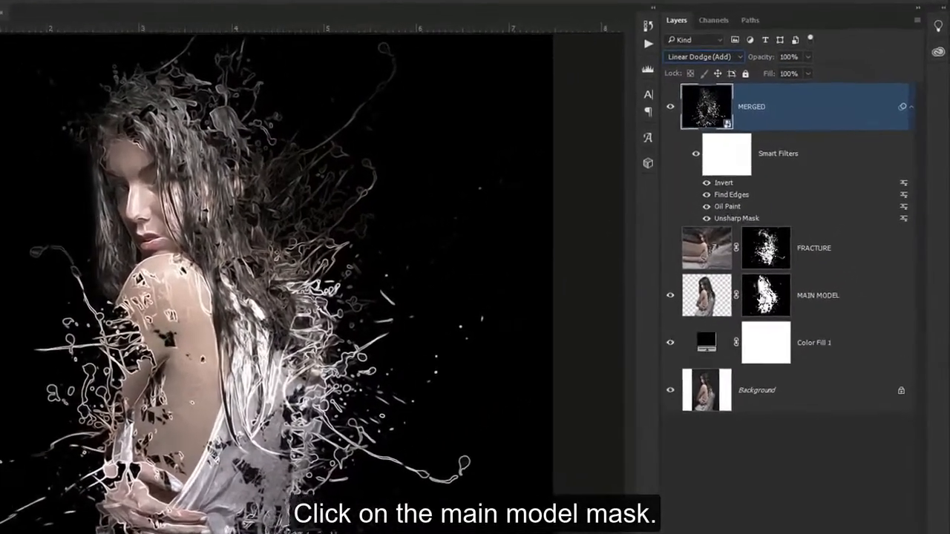
# Select the MAIN MODEL layer mask and choose the Brush tool with the Soft Round preset
pyautogui.click(803, 261)
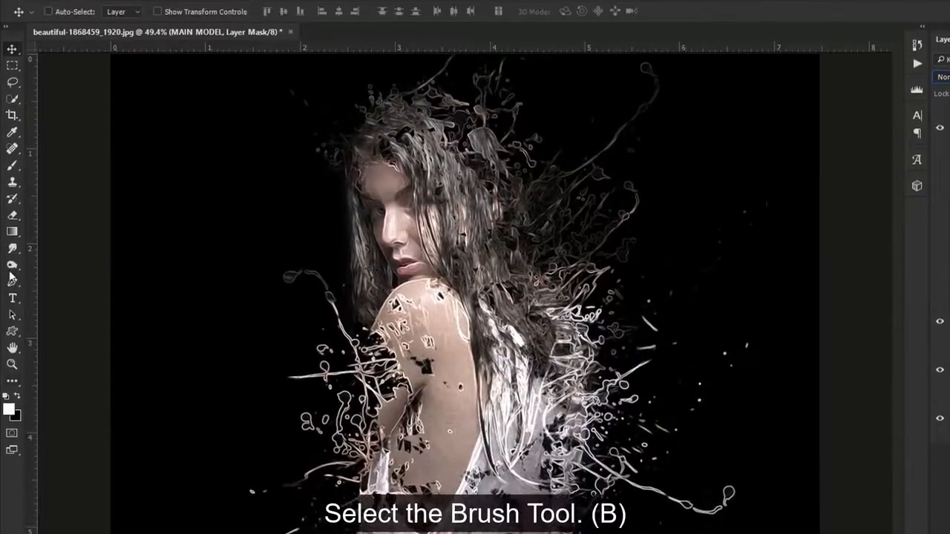
pyautogui.click(9, 165)
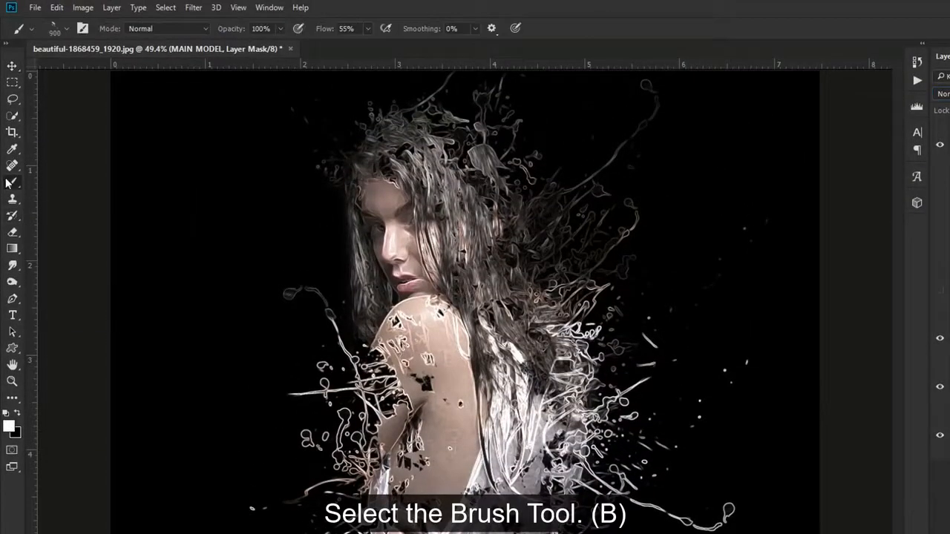
pyautogui.click(66, 29)
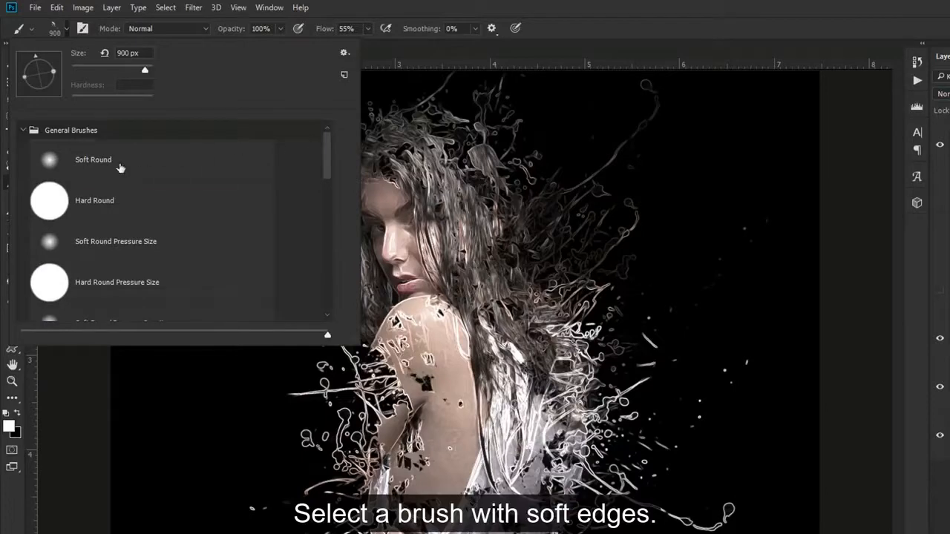
pyautogui.click(120, 167)
pyautogui.press('Return')
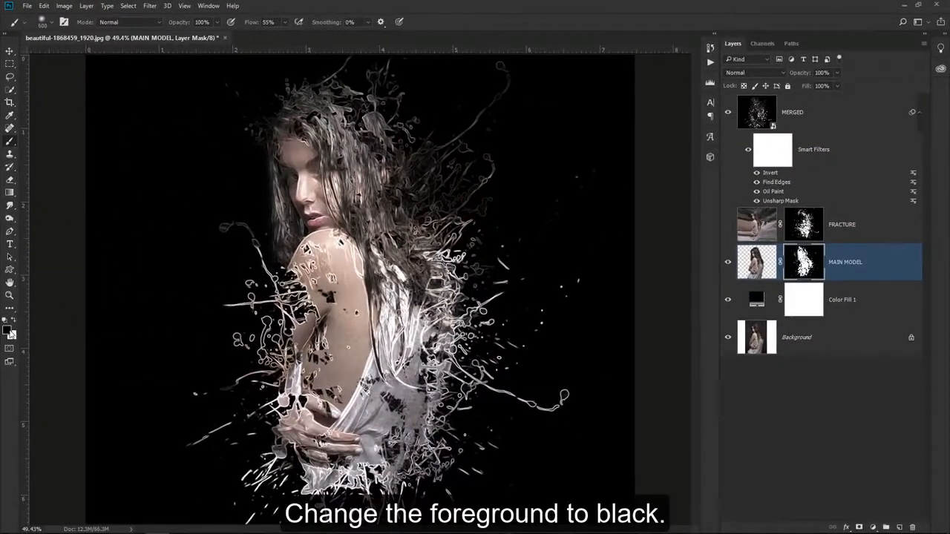
# Paint black on the MAIN MODEL mask with a 600 px brush to partly hide the sides of the model
pyautogui.click(445, 338)
pyautogui.click(447, 387)
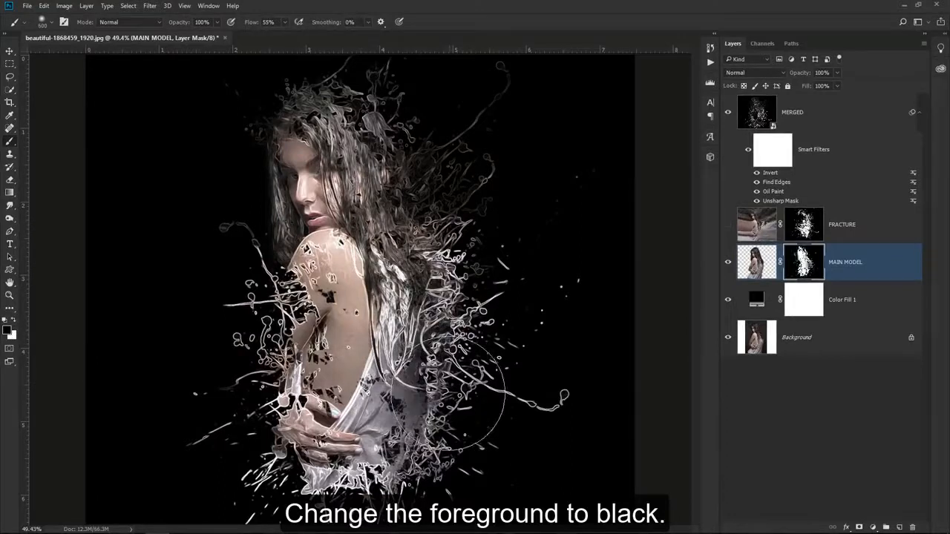
pyautogui.click(431, 419)
pyautogui.click(419, 451)
pyautogui.click(383, 450)
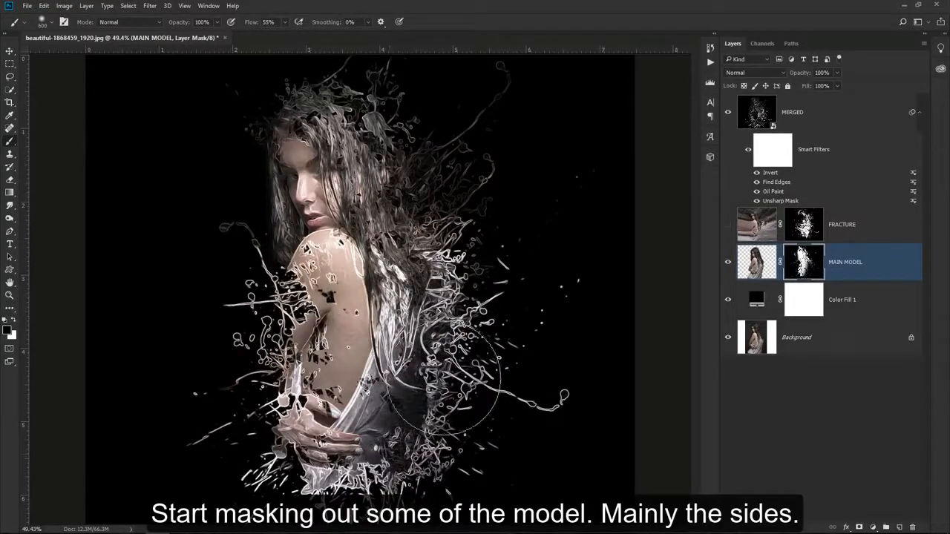
pyautogui.moveTo(456, 276)
pyautogui.mouseDown()
pyautogui.moveTo(394, 106)
pyautogui.moveTo(367, 93)
pyautogui.mouseUp()
pyautogui.moveTo(438, 316)
pyautogui.mouseDown()
pyautogui.moveTo(453, 405)
pyautogui.moveTo(412, 468)
pyautogui.moveTo(338, 502)
pyautogui.moveTo(275, 502)
pyautogui.moveTo(238, 492)
pyautogui.mouseUp()
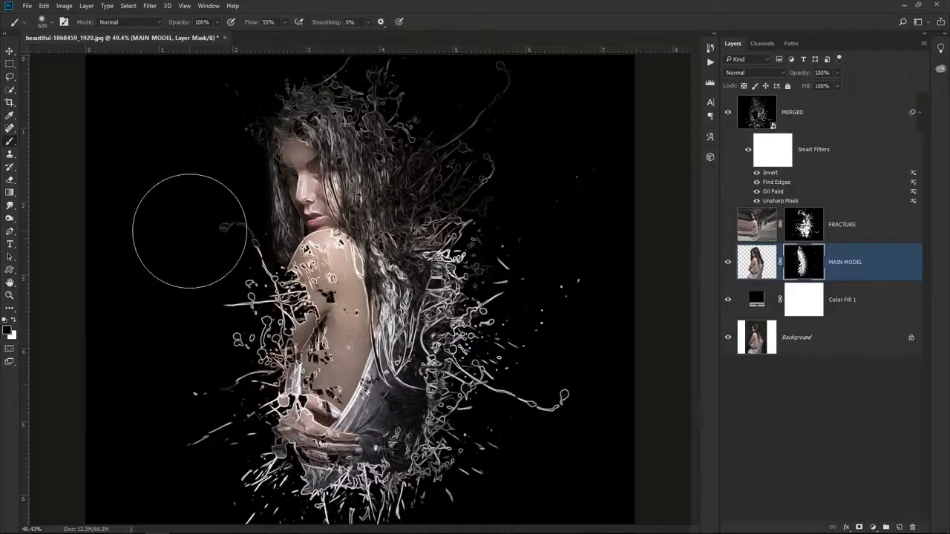
# Add a white layer mask to the MERGED layer
pyautogui.moveTo(323, 170); pyautogui.dragTo(370, 187)
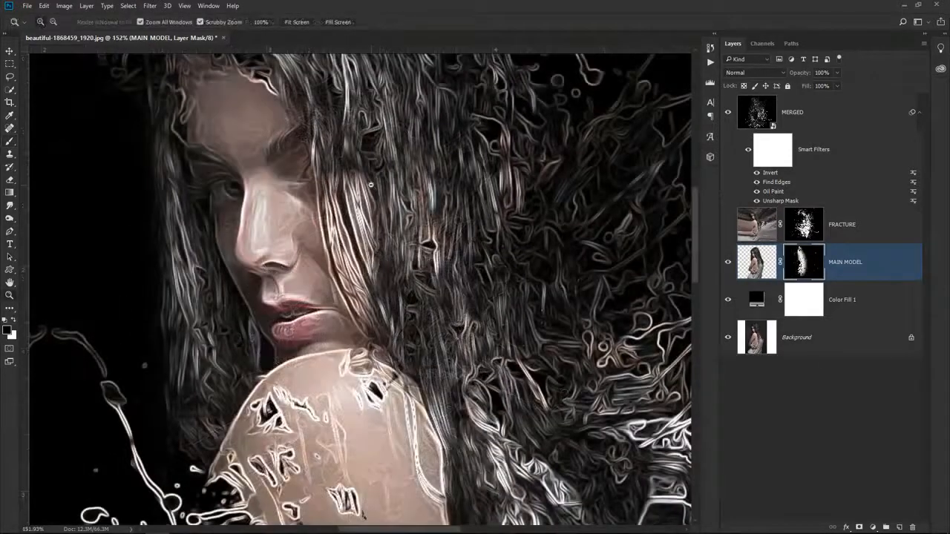
pyautogui.click(823, 112)
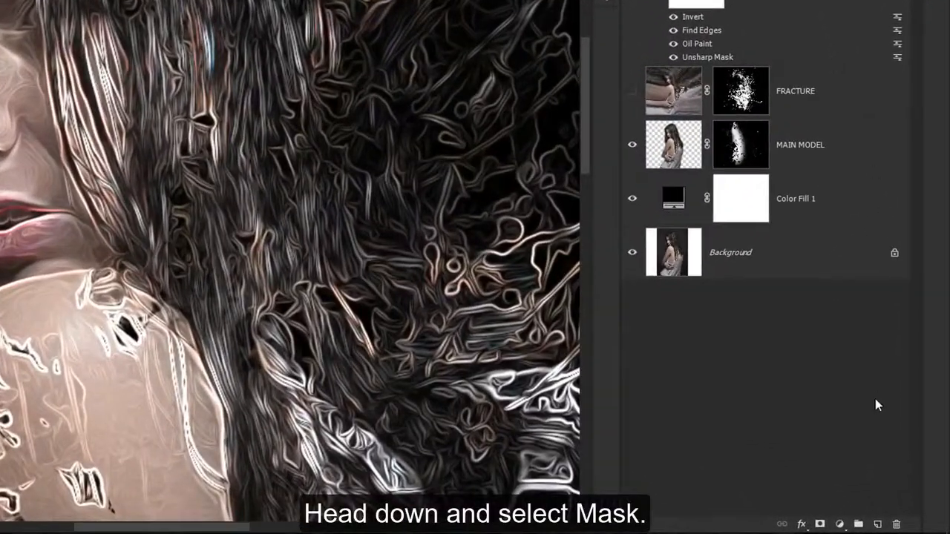
pyautogui.click(822, 524)
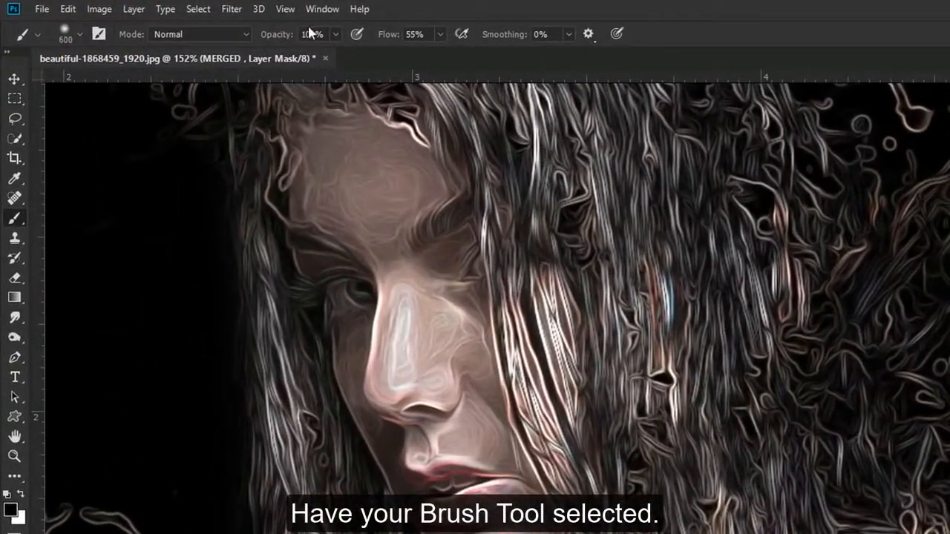
# Paint black on the MERGED mask around the model's eyes with an 80 px soft brush at 40% opacity to bring back facial detail
pyautogui.doubleClick(199, 22)
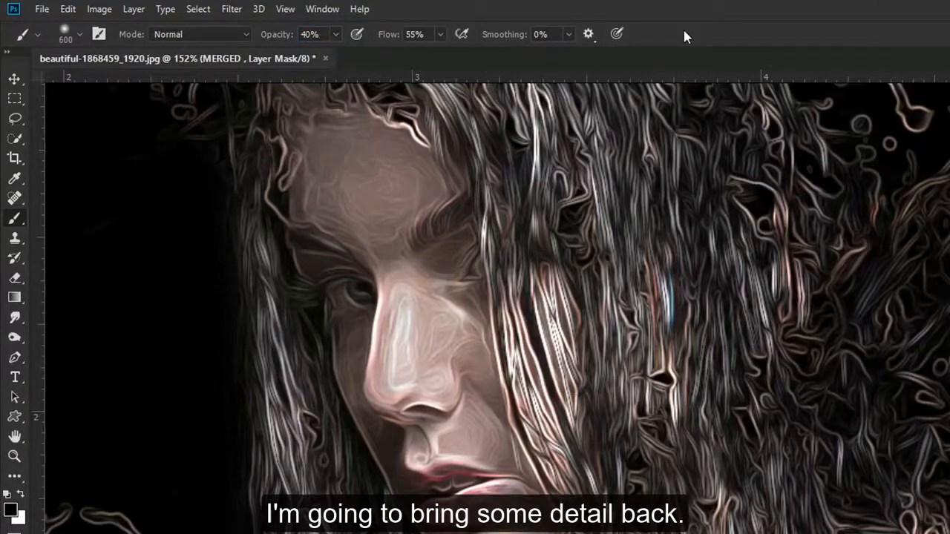
pyautogui.press('[')
pyautogui.press('[')
pyautogui.press('[')
pyautogui.press('[')
pyautogui.press('[')
pyautogui.press('[')
pyautogui.press('[')
pyautogui.press('[')
pyautogui.press('[')
pyautogui.press('[')
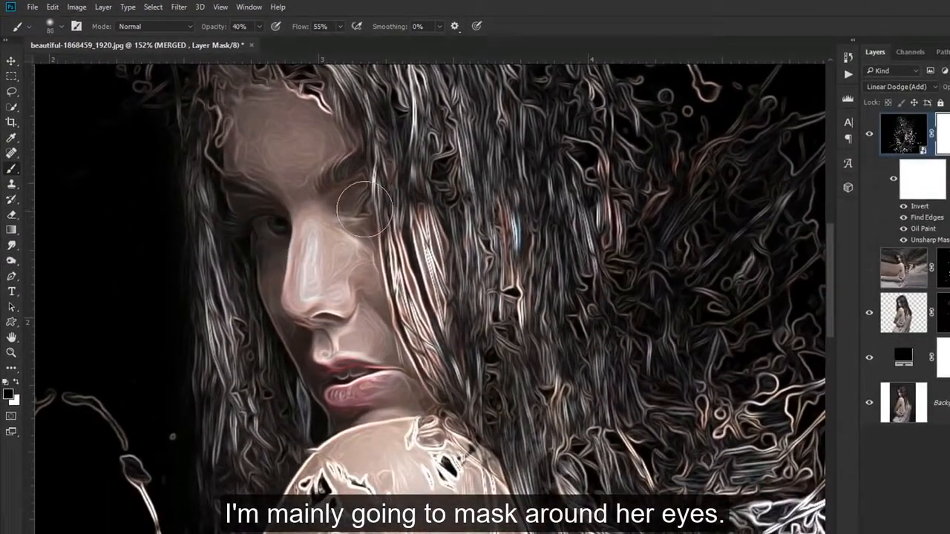
pyautogui.moveTo(271, 230)
pyautogui.mouseDown()
pyautogui.moveTo(273, 259)
pyautogui.moveTo(258, 260)
pyautogui.moveTo(270, 207)
pyautogui.moveTo(237, 200)
pyautogui.moveTo(359, 204)
pyautogui.moveTo(394, 316)
pyautogui.mouseUp()
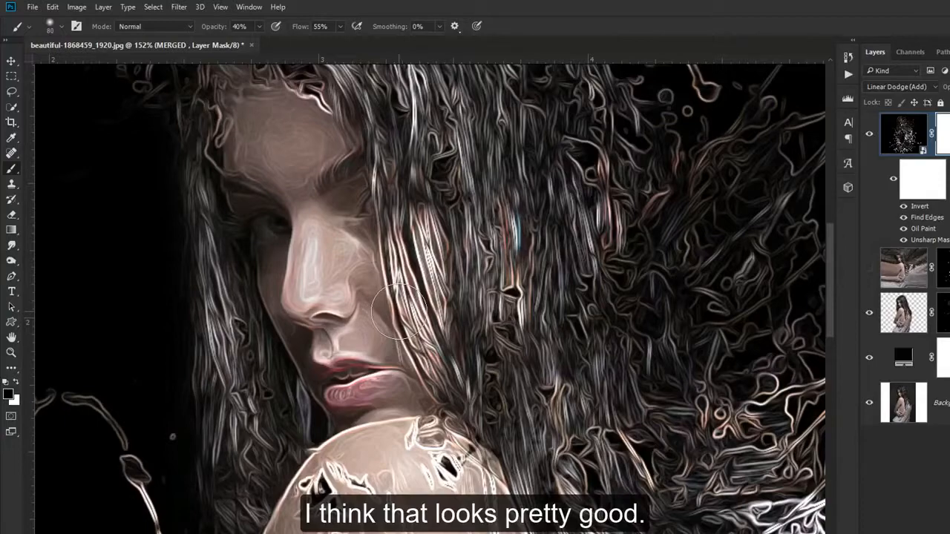
# Create a new layer named CLOUDS and place it directly below the MAIN MODEL layer
pyautogui.hotkey('ctrl', '0')
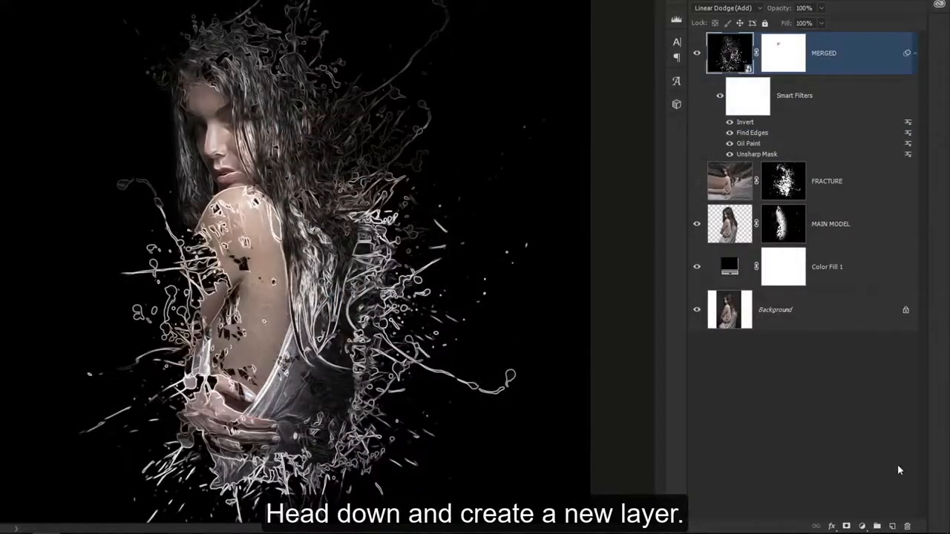
pyautogui.click(892, 526)
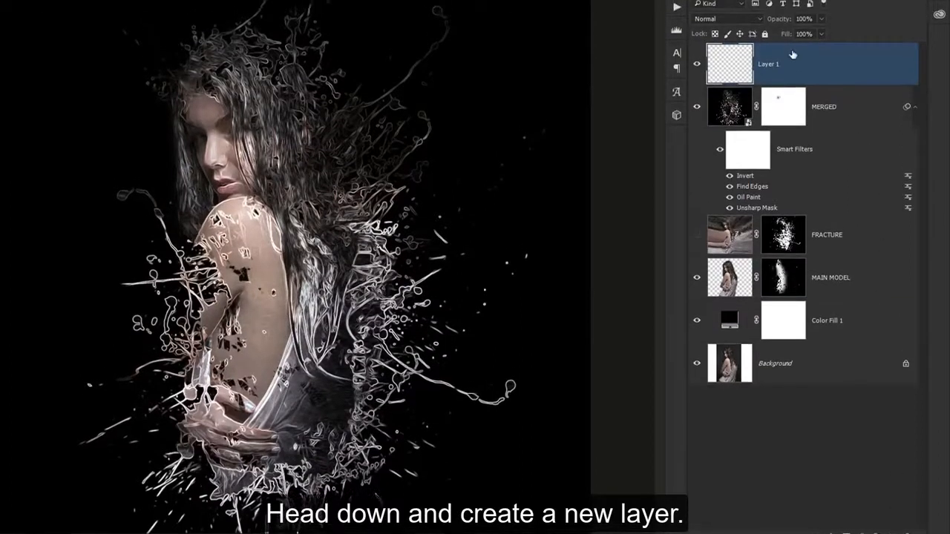
pyautogui.doubleClick(767, 53)
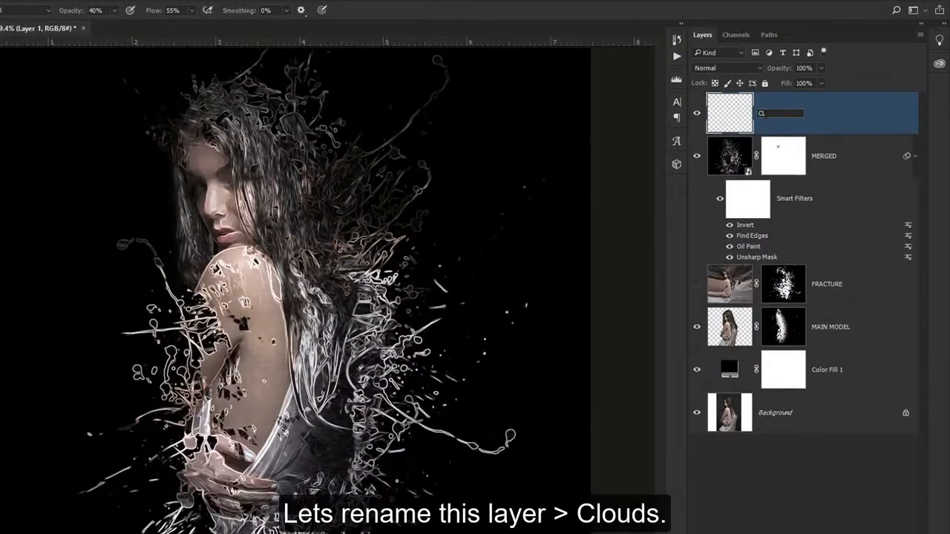
pyautogui.press('Return')
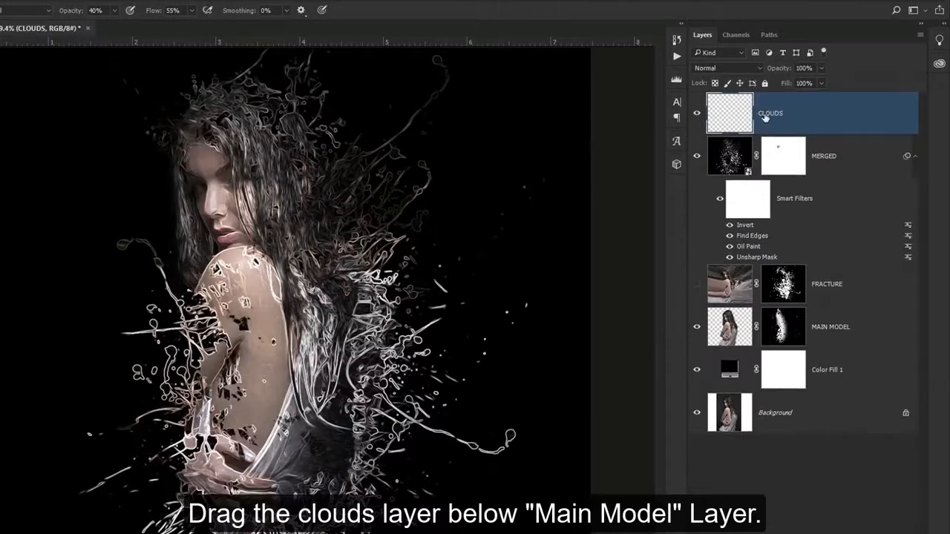
pyautogui.moveTo(764, 117); pyautogui.dragTo(807, 346)
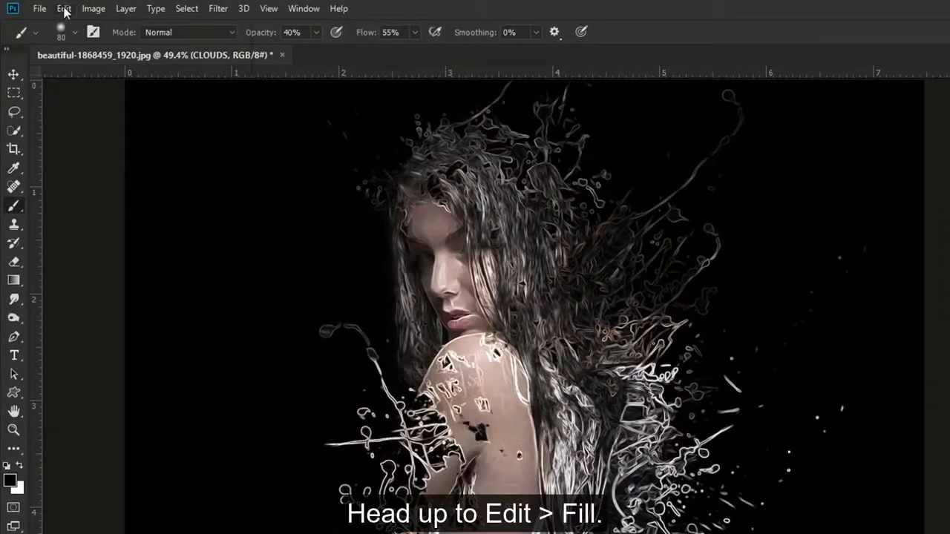
# Fill the CLOUDS layer with black at 100% opacity in Normal mode and apply the Clouds render filter to it
pyautogui.click(64, 9)
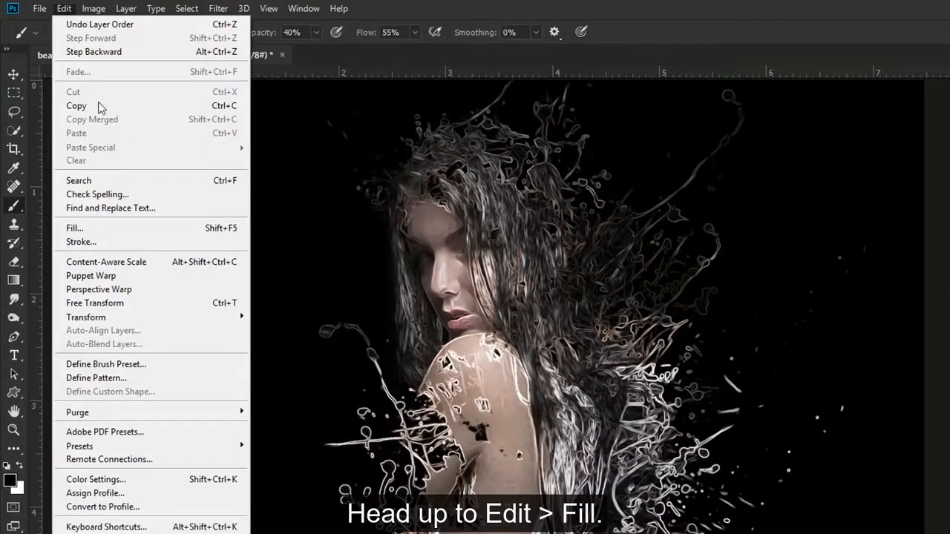
pyautogui.click(129, 228)
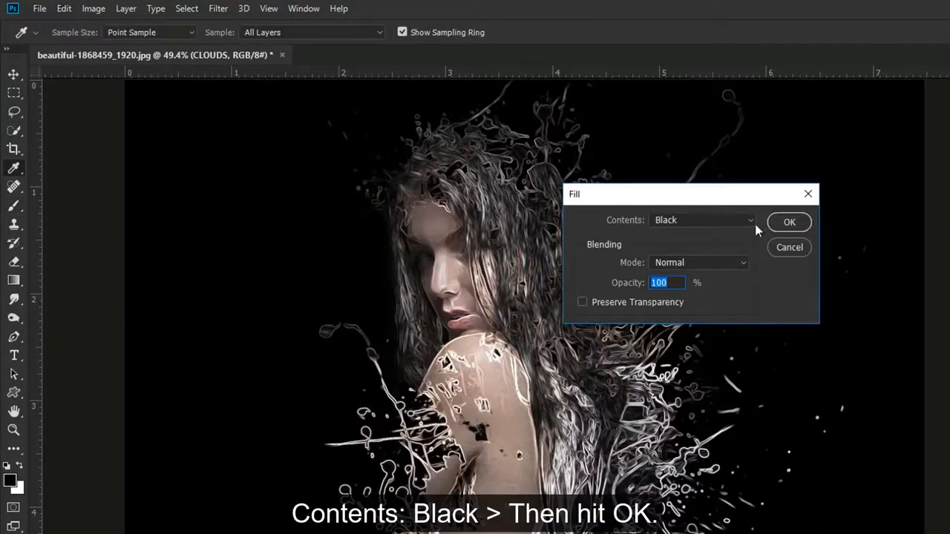
pyautogui.click(789, 222)
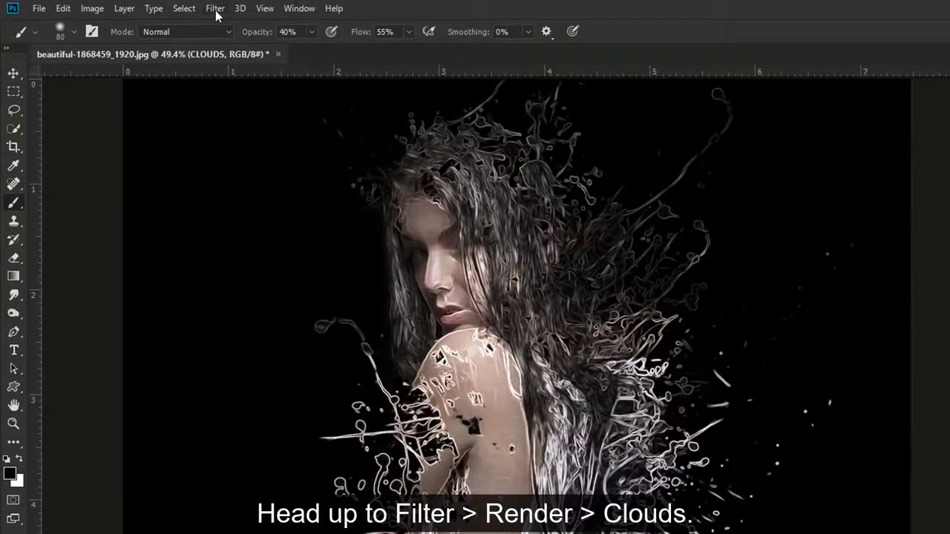
pyautogui.click(216, 9)
pyautogui.moveTo(271, 237)
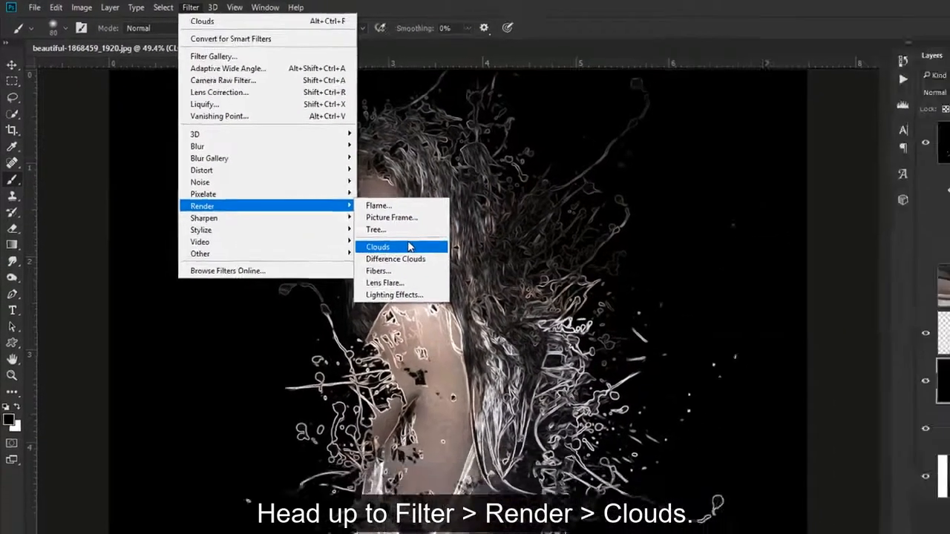
pyautogui.click(460, 278)
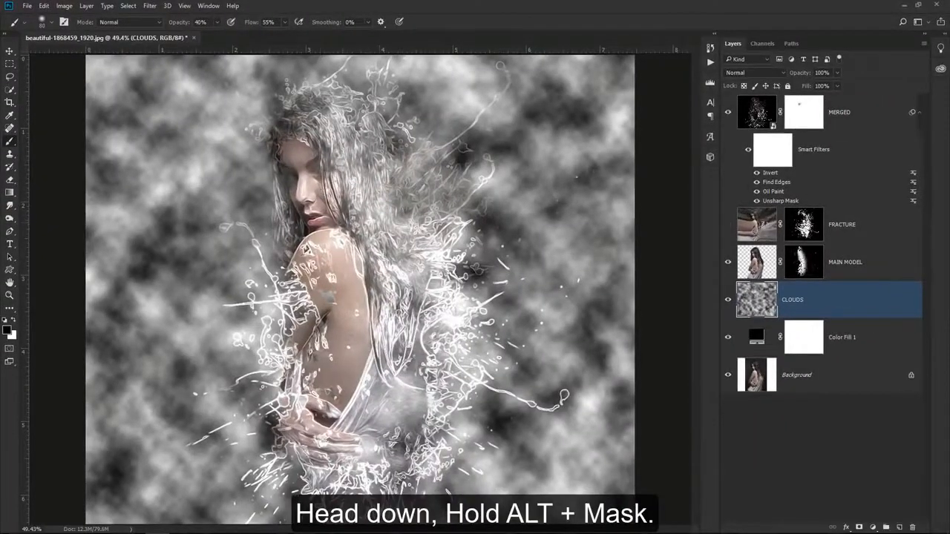
# Add a black mask to the CLOUDS layer and set up a white Soft Round brush at 1100 px and 50% opacity
pyautogui.keyDown('alt'); pyautogui.click(859, 526); pyautogui.keyUp('alt')
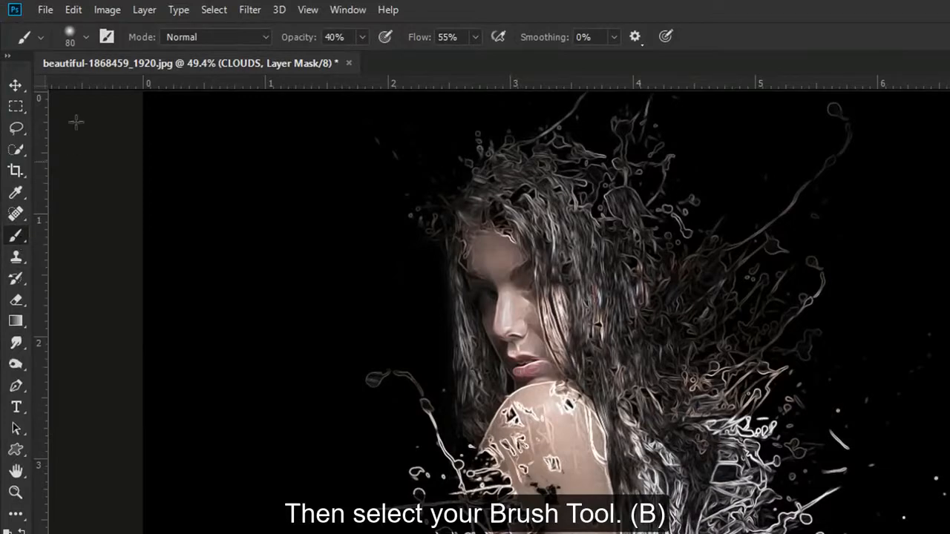
pyautogui.click(84, 36)
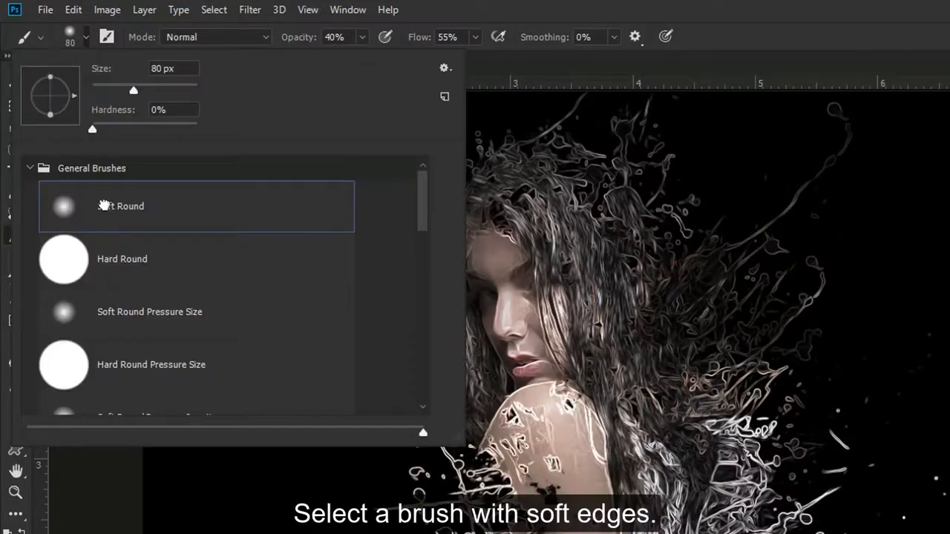
pyautogui.doubleClick(104, 205)
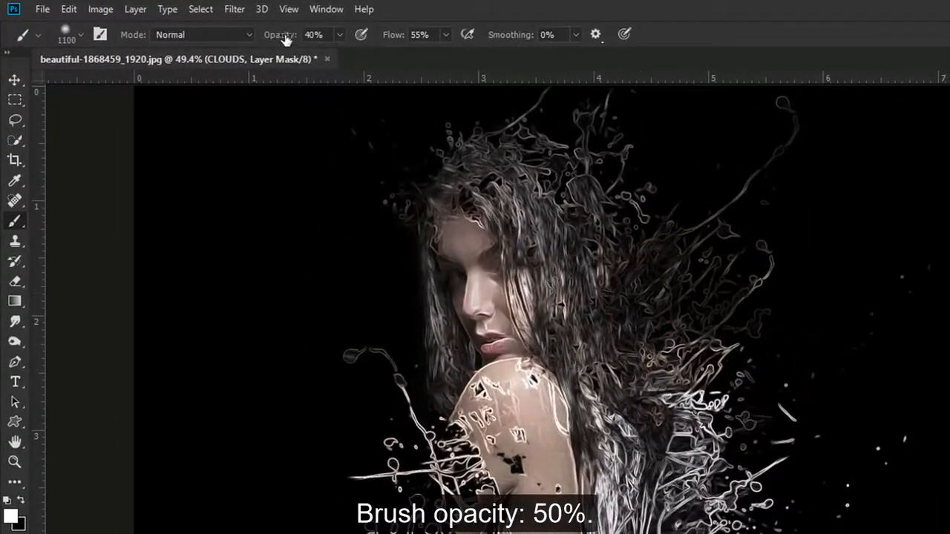
pyautogui.moveTo(287, 39); pyautogui.dragTo(285, 41)
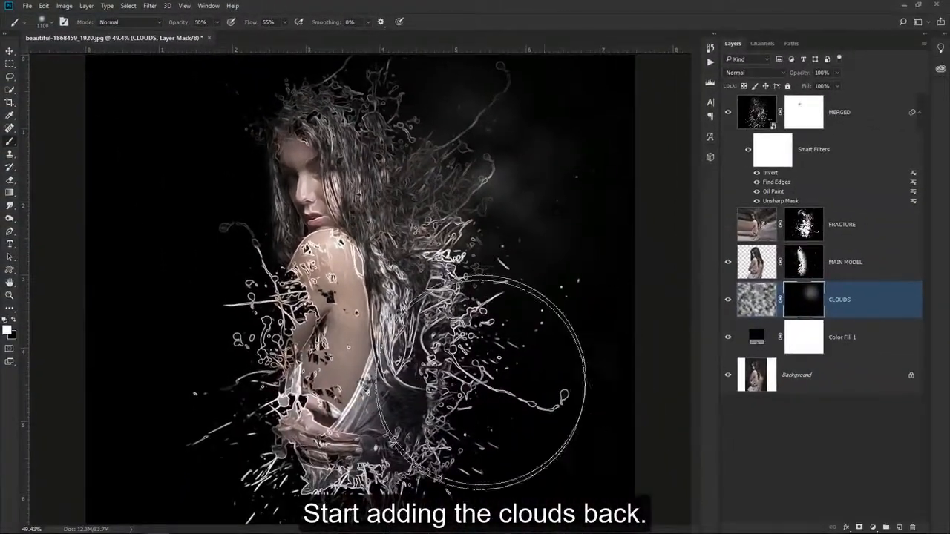
# Paint white on the CLOUDS mask with brush sizes from 1100 down to 700 px to reveal faint clouds around the model
pyautogui.click(482, 382)
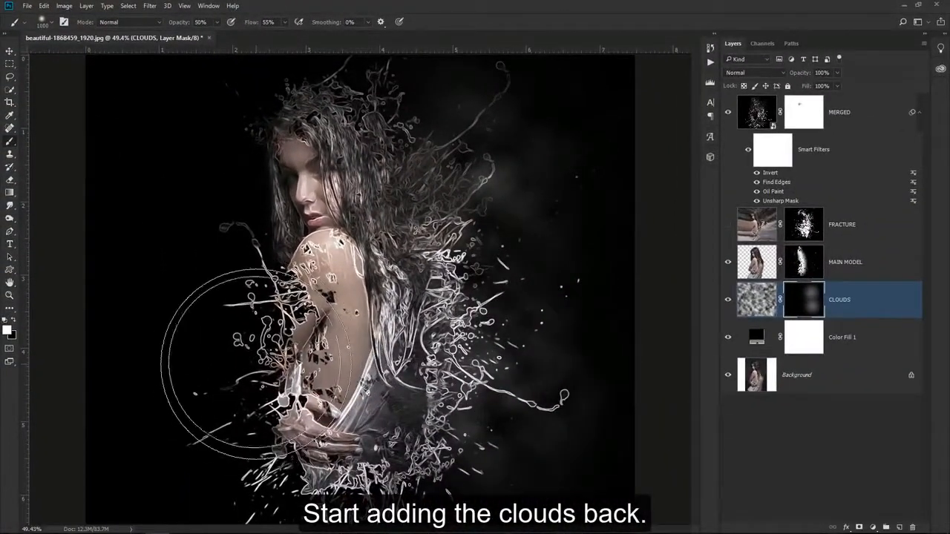
pyautogui.click(249, 348)
pyautogui.press('[')
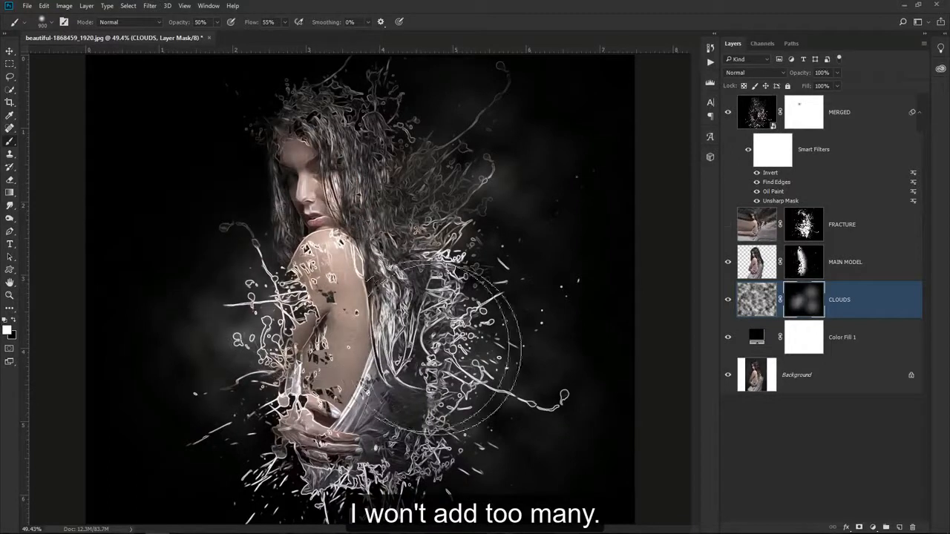
pyautogui.click(474, 431)
pyautogui.press('[')
pyautogui.press('[')
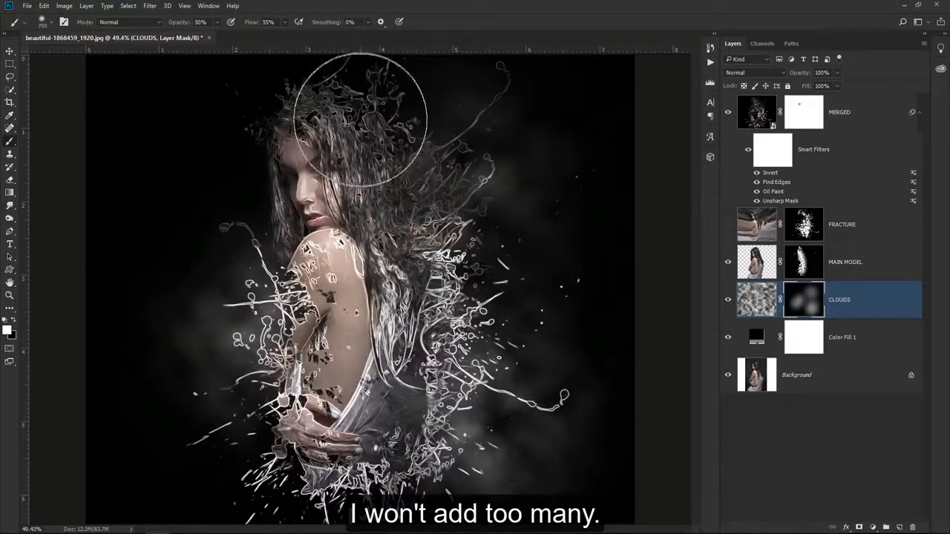
pyautogui.click(360, 119)
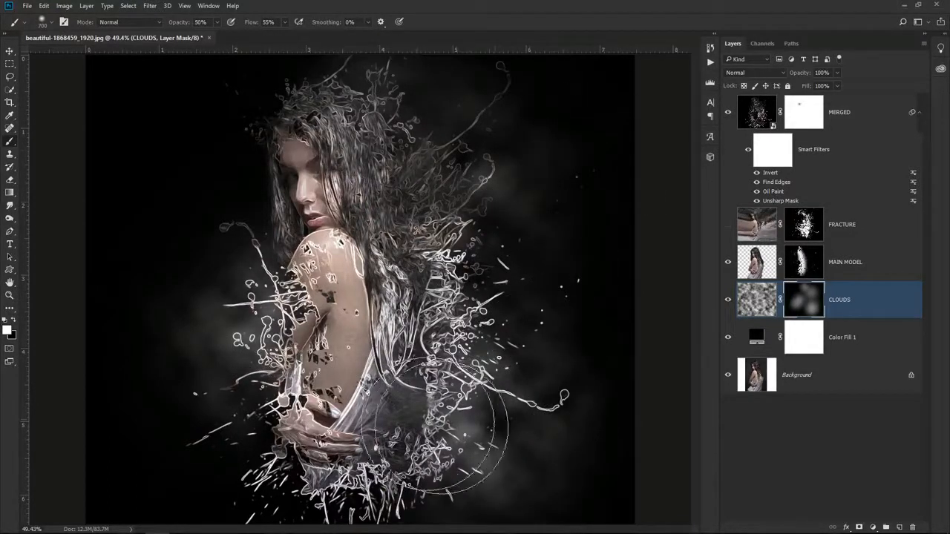
pyautogui.click(418, 423)
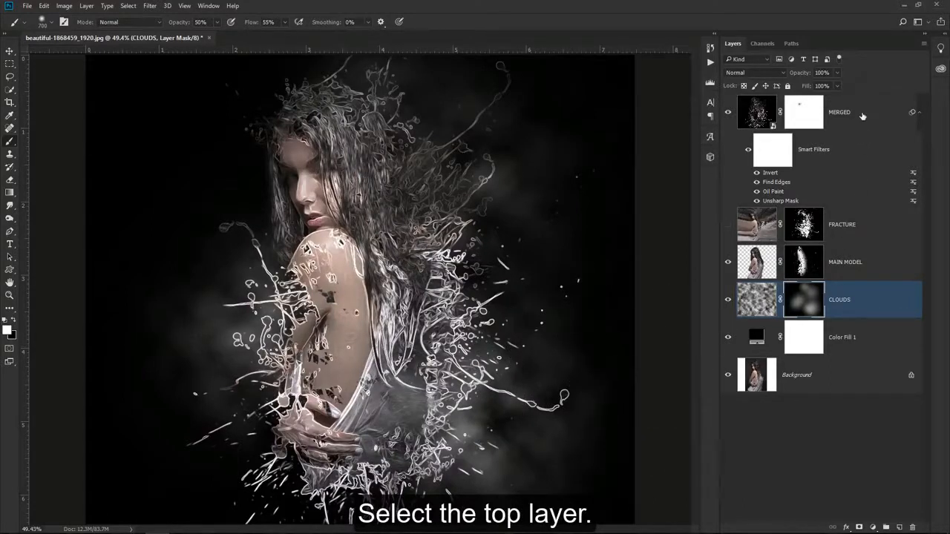
# Create a new layer named EYE above the MERGED layer and set its blend mode to Soft Light
pyautogui.click(861, 119)
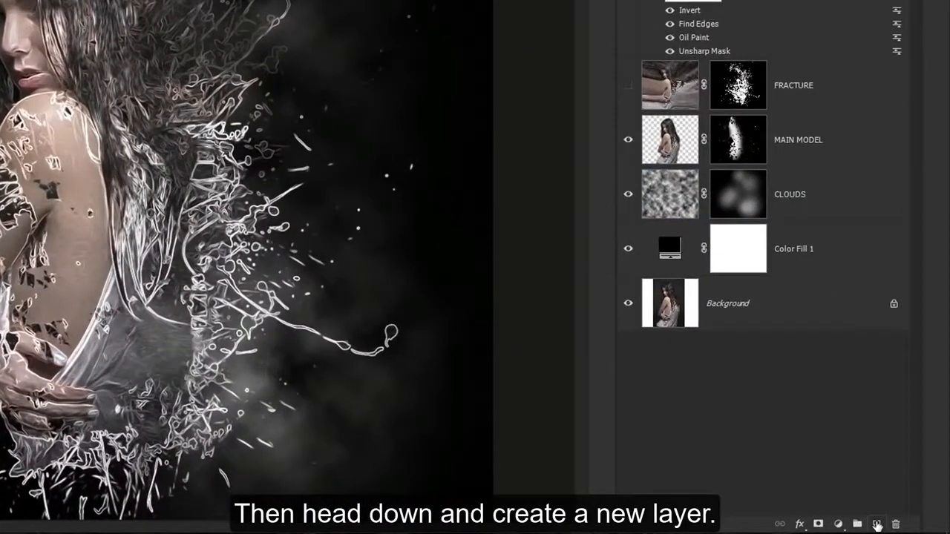
pyautogui.click(876, 525)
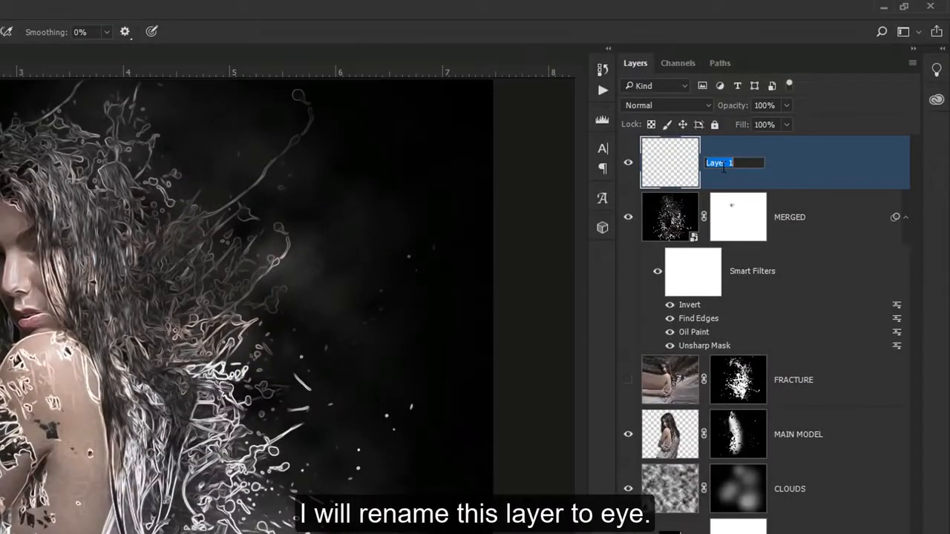
pyautogui.write('EYE')
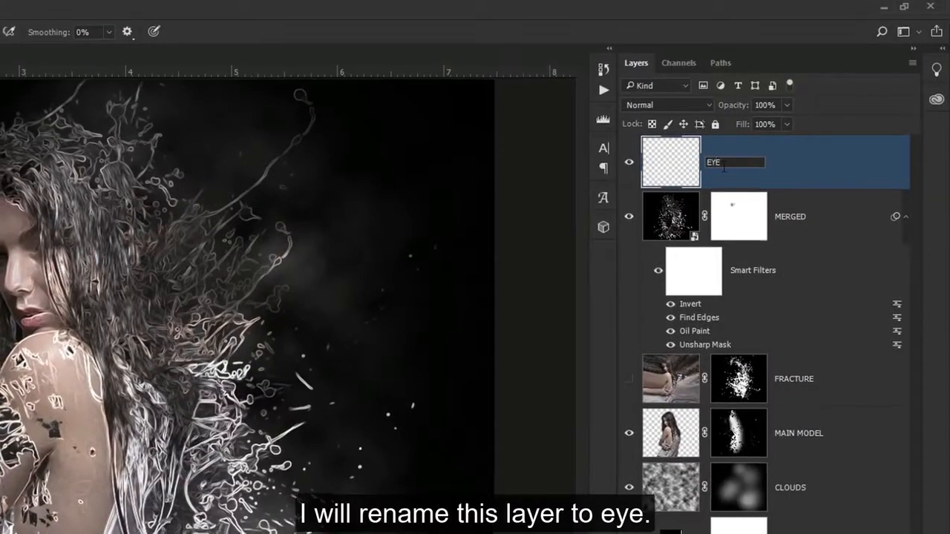
pyautogui.press('Return')
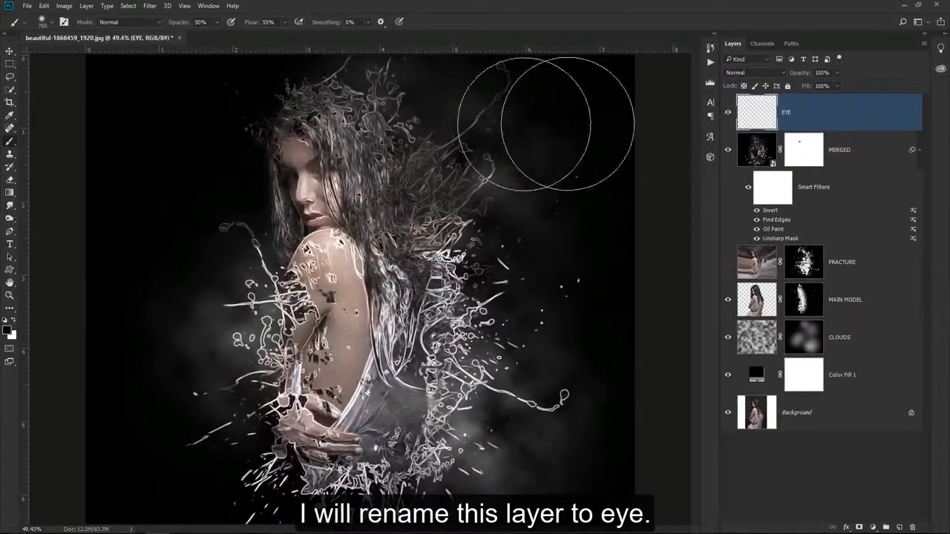
pyautogui.hotkey('ctrl', 'space')
pyautogui.moveTo(296, 176); pyautogui.dragTo(354, 185)
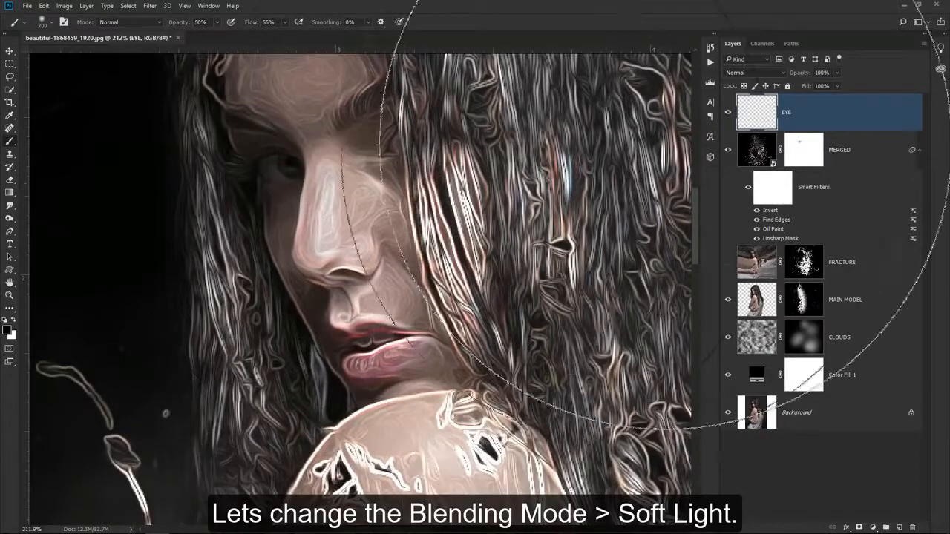
pyautogui.click(754, 72)
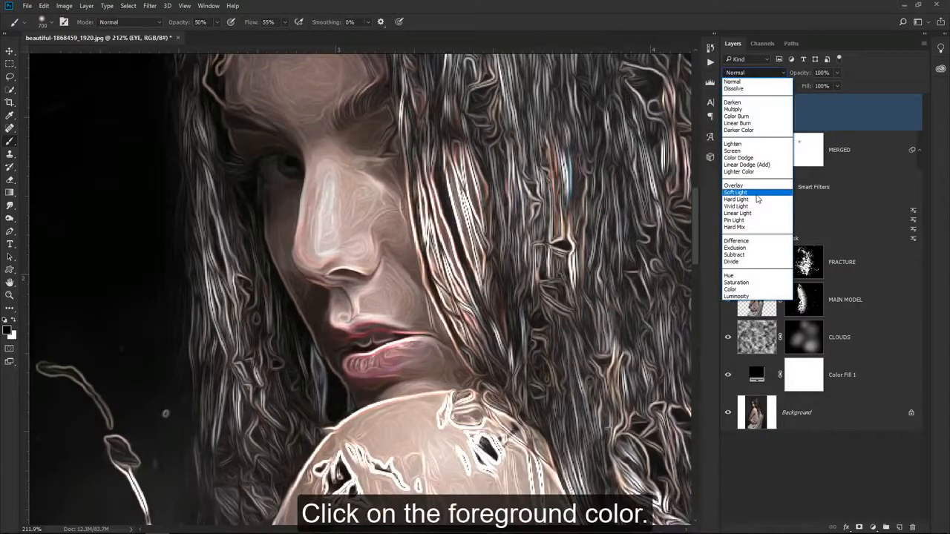
pyautogui.click(756, 194)
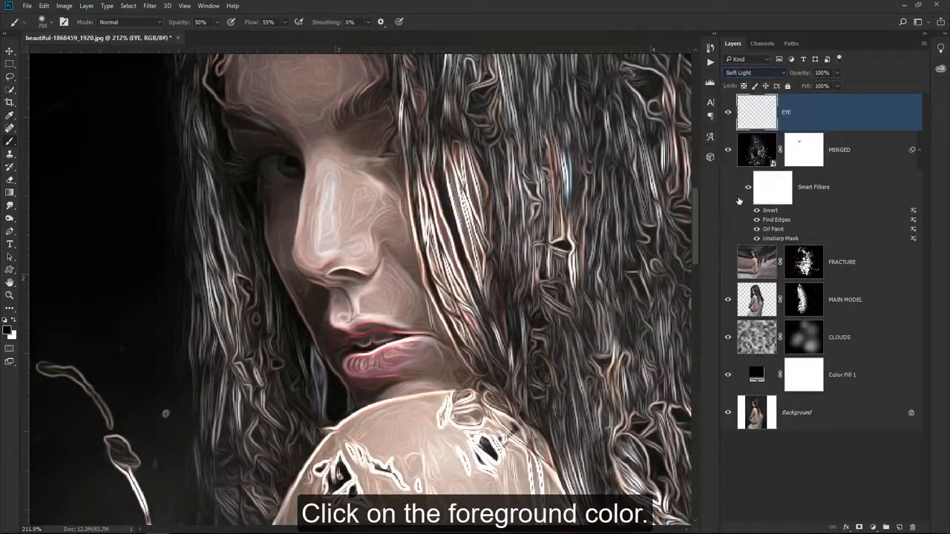
# Set the foreground color to the bright blue 00c6ff
pyautogui.click(9, 333)
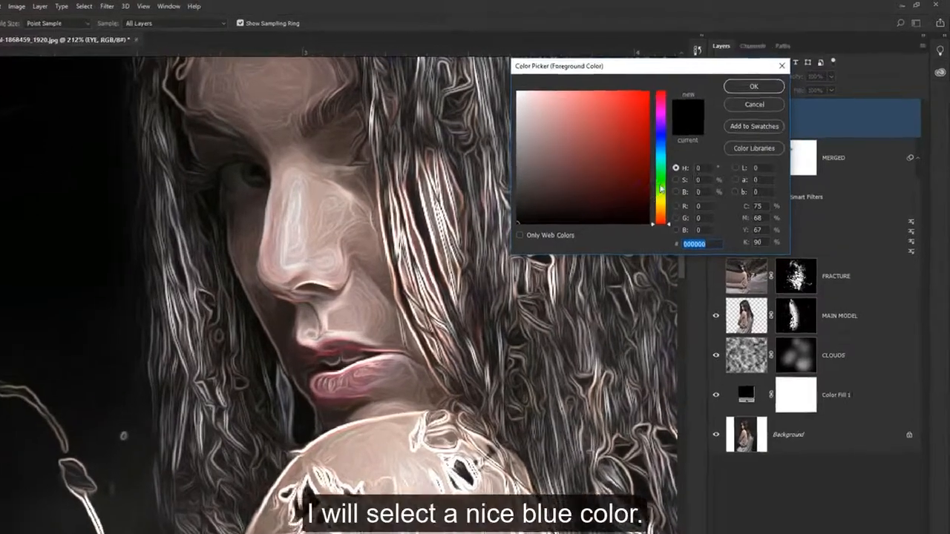
pyautogui.click(676, 151)
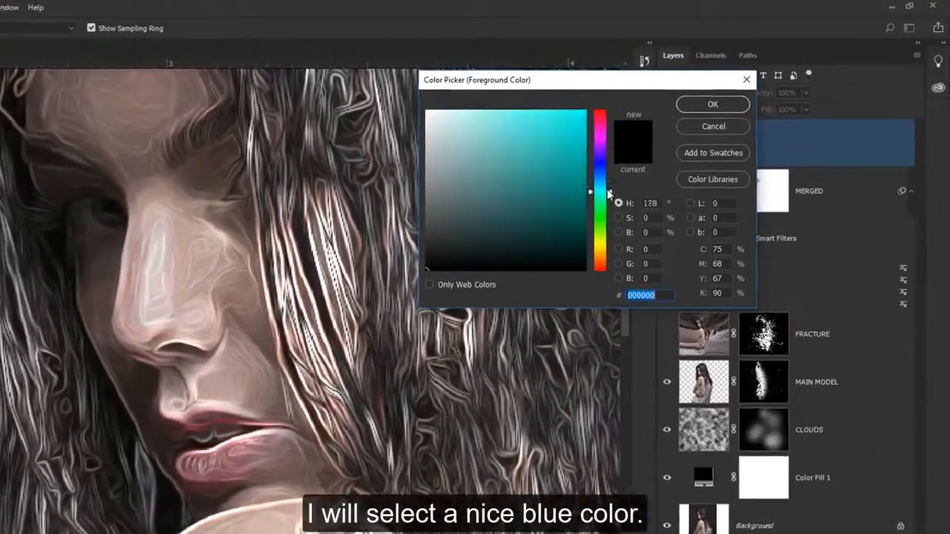
pyautogui.write('00c6ff')
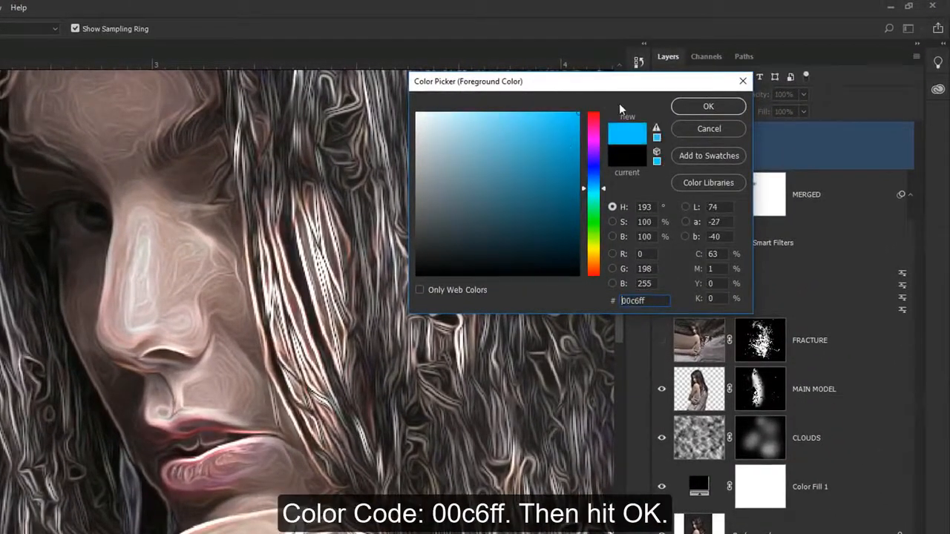
pyautogui.click(690, 107)
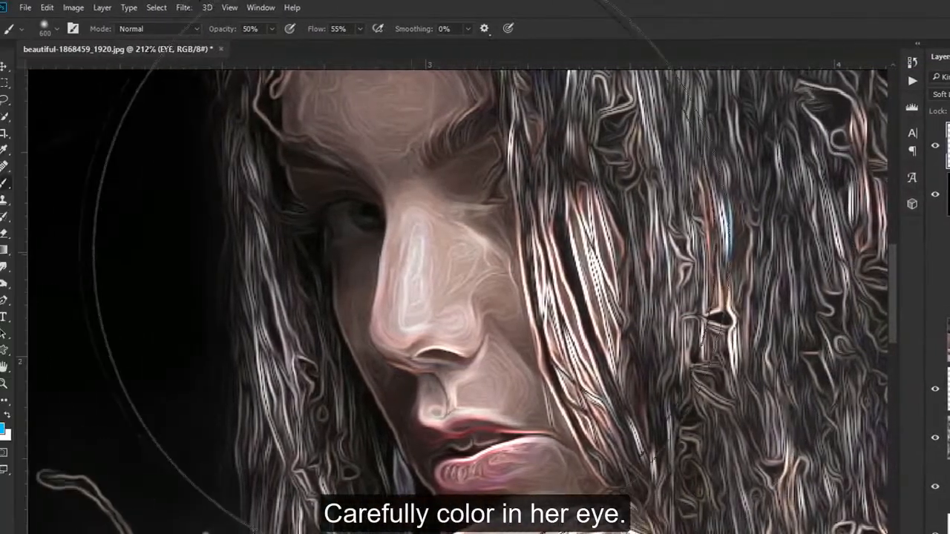
# Paint the model's eye blue on the EYE layer with a 15 px brush and reduce the layer opacity to 50%
pyautogui.press('[')
pyautogui.press('[')
pyautogui.press('[')
pyautogui.press('[')
pyautogui.press('[')
pyautogui.press('[')
pyautogui.press('[')
pyautogui.press('[')
pyautogui.press('[')
pyautogui.press('[')
pyautogui.press('[')
pyautogui.press('[')
pyautogui.press('[')
pyautogui.press('[')
pyautogui.press('[')
pyautogui.press('[')
pyautogui.press('[')
pyautogui.press('[')
pyautogui.press('[')
pyautogui.press('[')
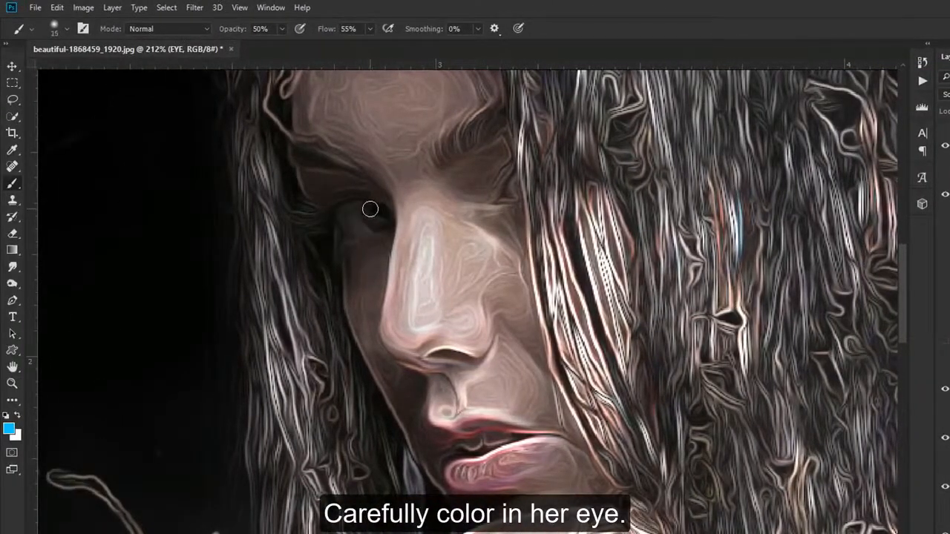
pyautogui.moveTo(370, 209); pyautogui.dragTo(391, 226)
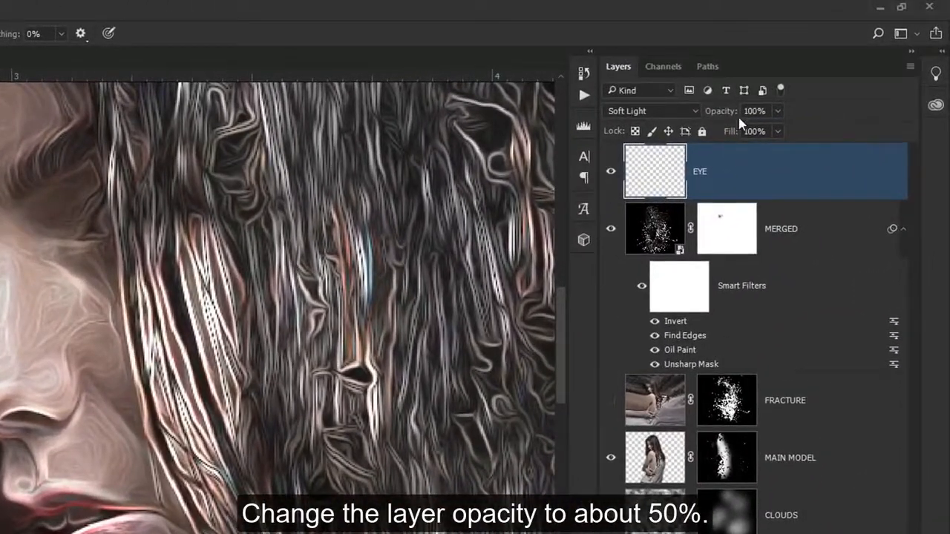
pyautogui.moveTo(739, 119); pyautogui.dragTo(600, 103)
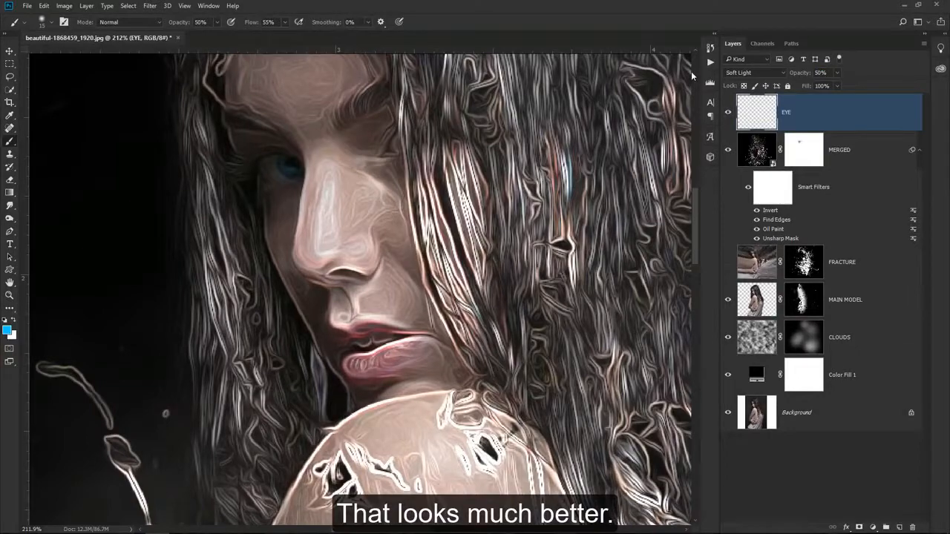
pyautogui.hotkey('ctrl', '0')
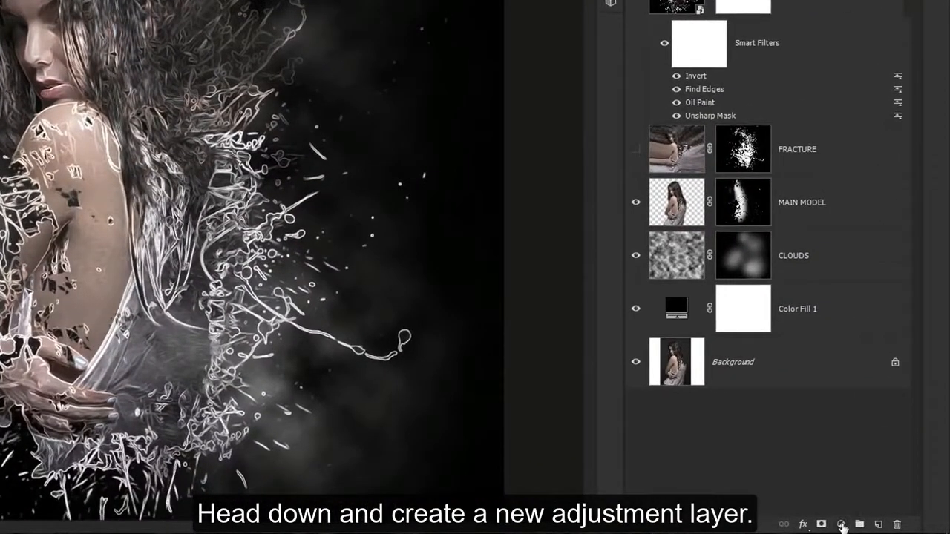
# Add a Color Lookup adjustment layer above the EYE layer using the LateSunset.3DL 3DLUT file
pyautogui.click(841, 525)
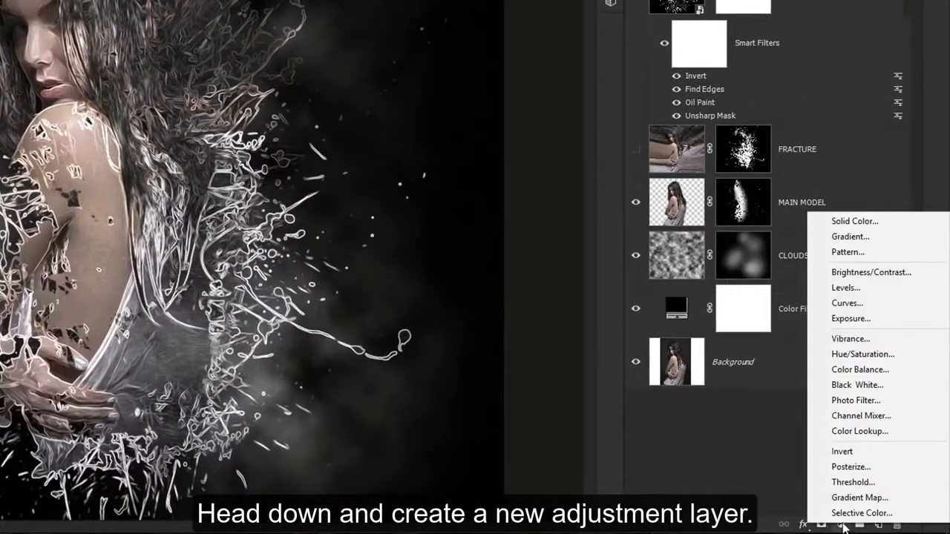
pyautogui.click(850, 433)
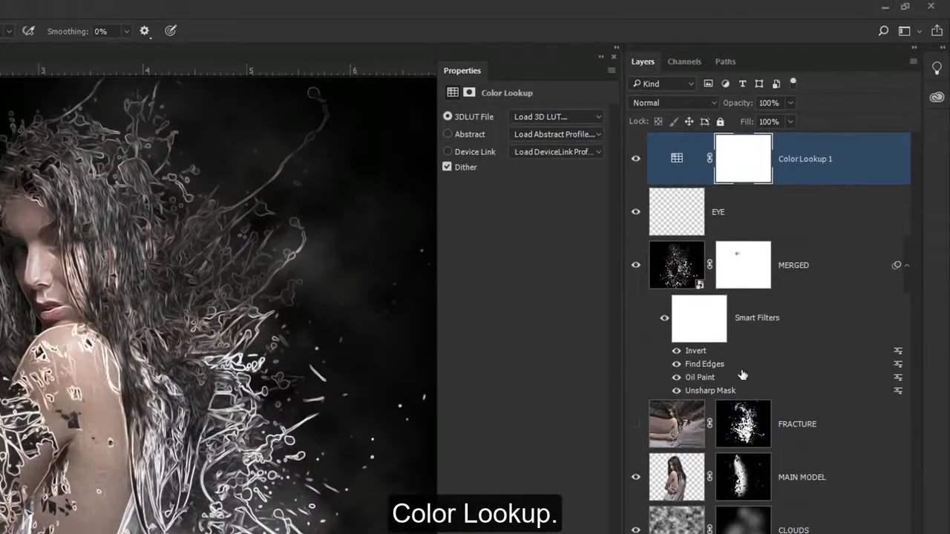
pyautogui.click(582, 117)
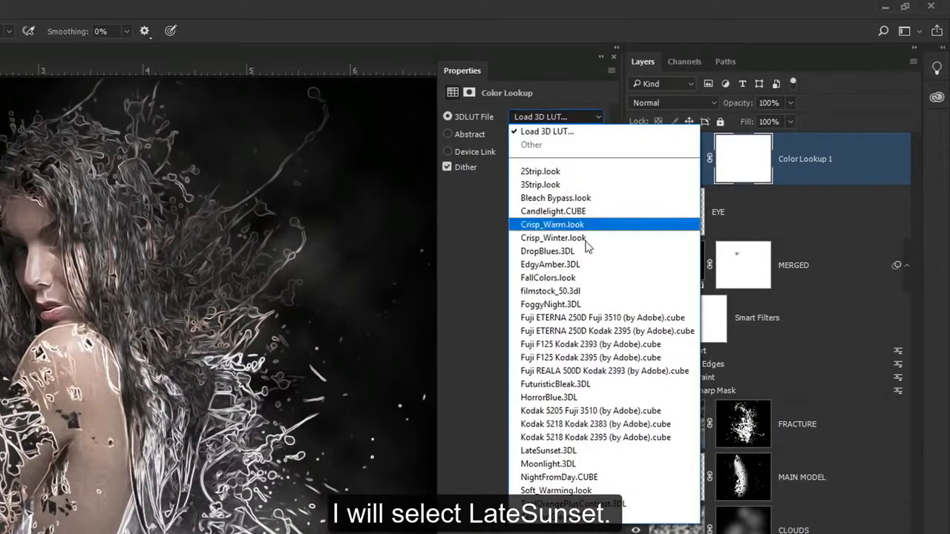
pyautogui.click(598, 452)
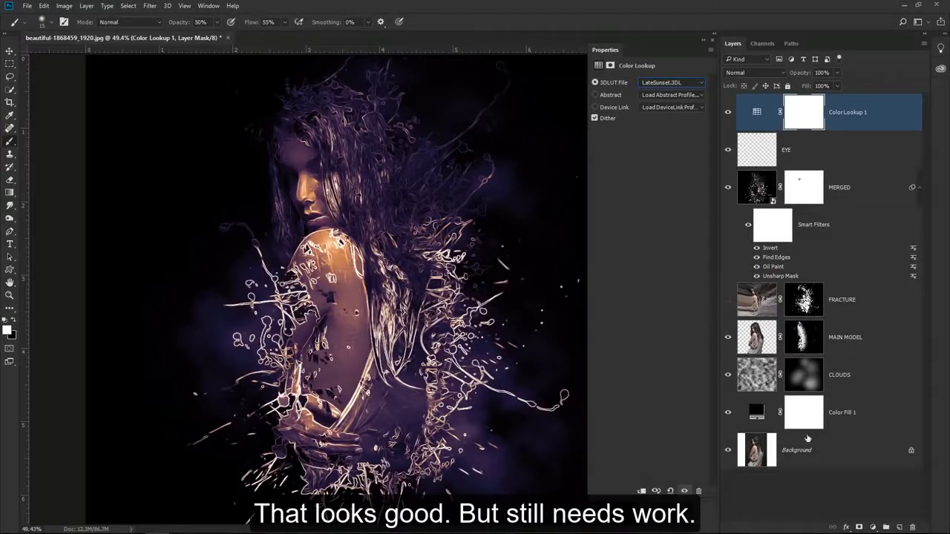
# Split the white Blend If sliders for This Layer and Underlying Layer to 0 / 255 on the Color Lookup layer and set its opacity to 67%
pyautogui.click(845, 527)
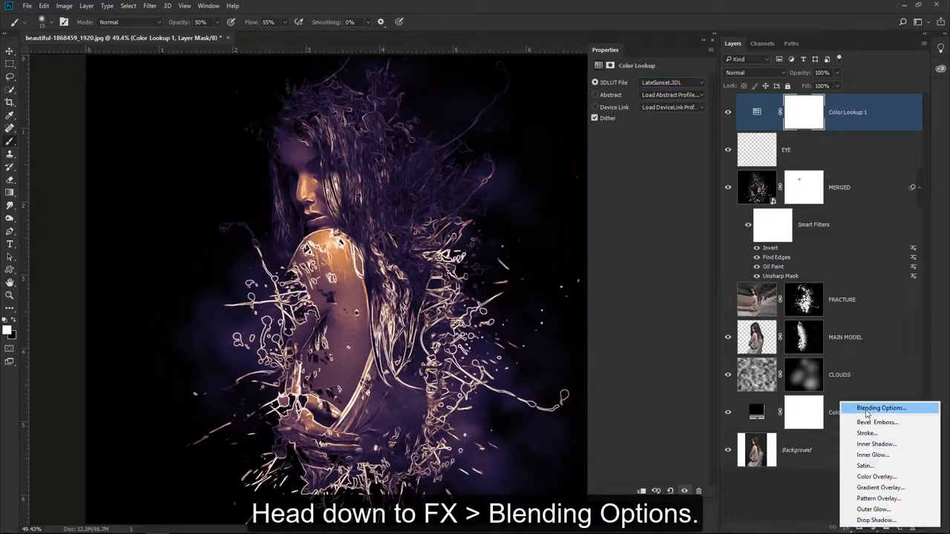
pyautogui.click(866, 408)
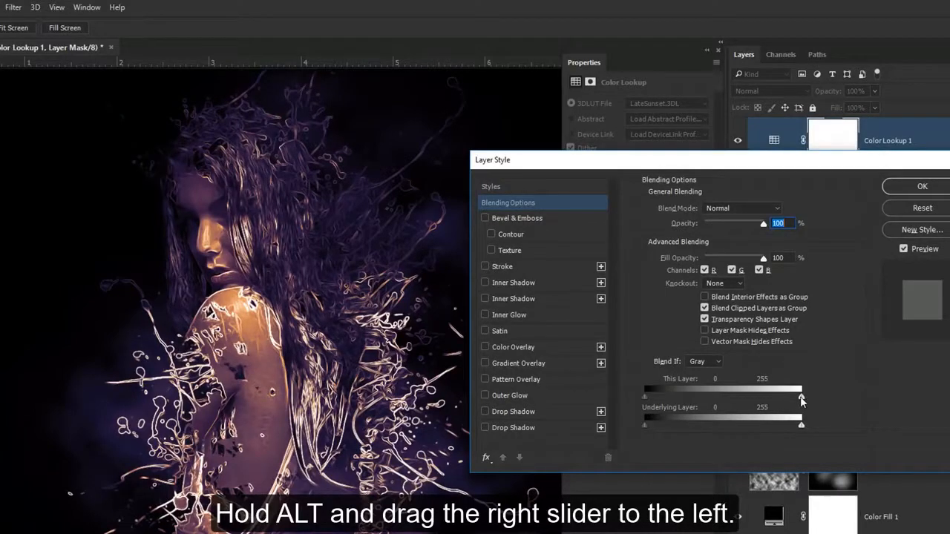
pyautogui.moveTo(801, 399); pyautogui.dragTo(520, 376)
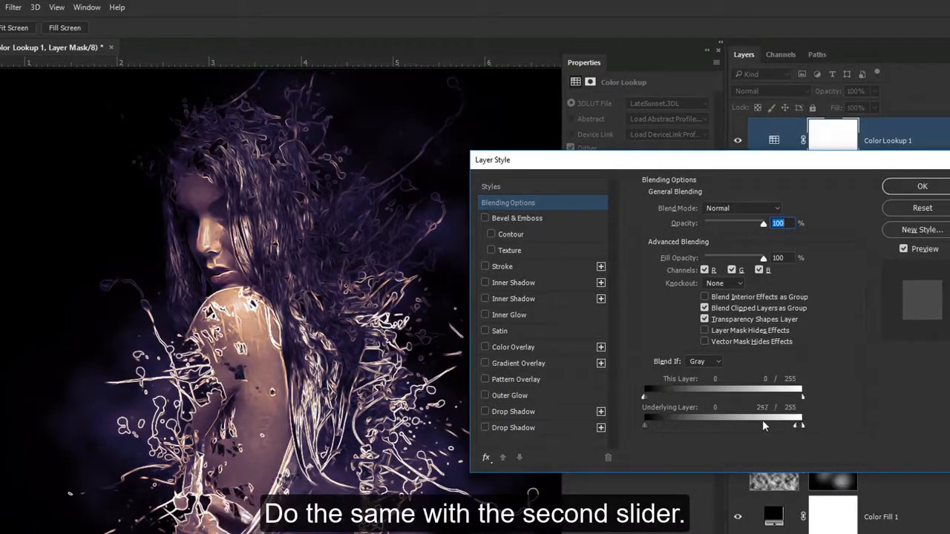
pyautogui.moveTo(762, 420); pyautogui.dragTo(644, 423)
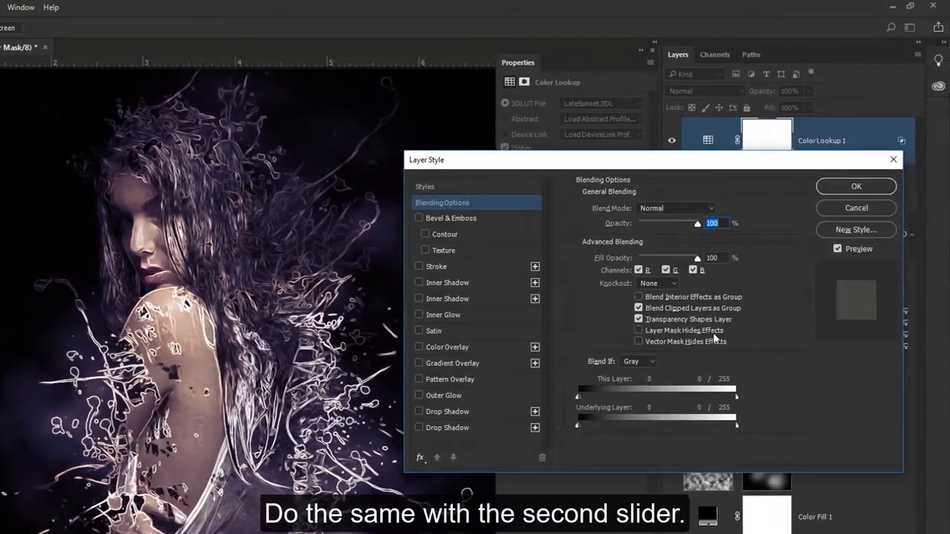
pyautogui.click(834, 190)
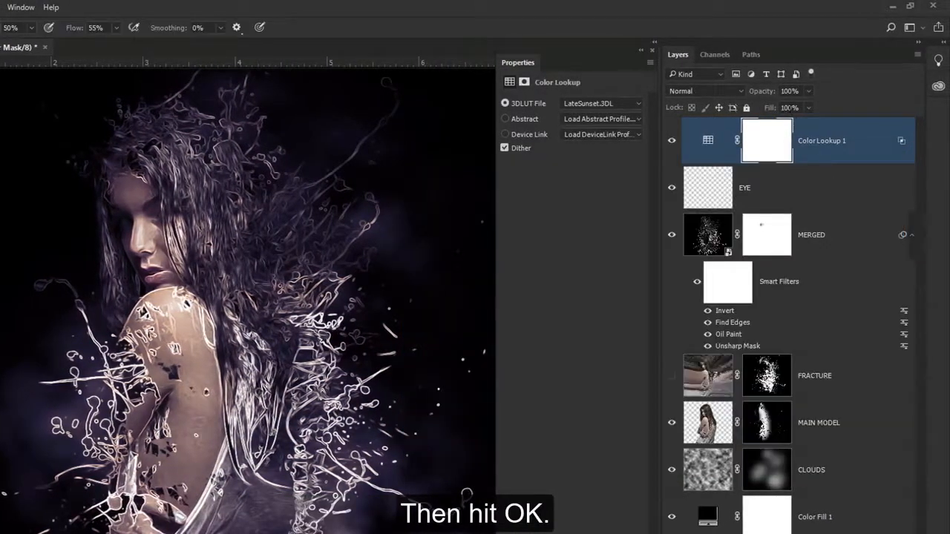
pyautogui.moveTo(763, 95); pyautogui.dragTo(724, 90)
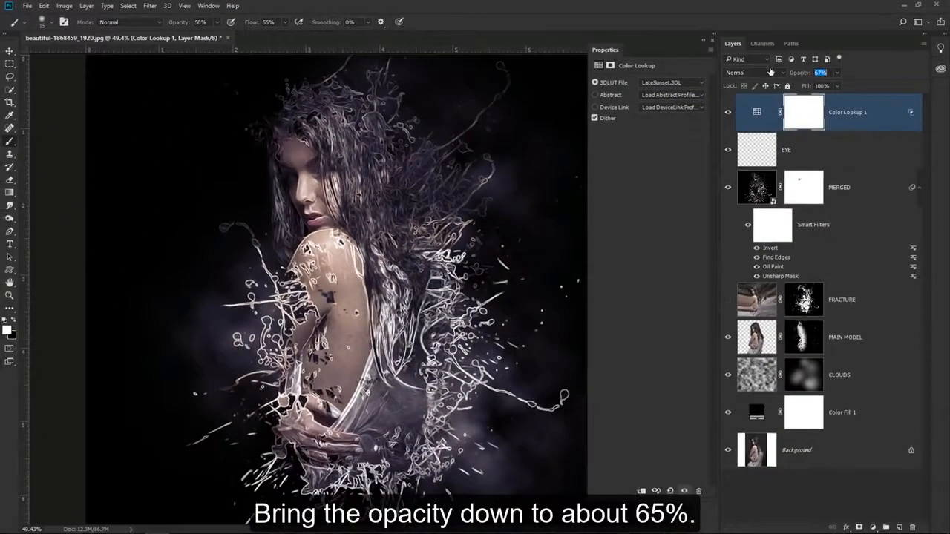
pyautogui.moveTo(770, 72); pyautogui.dragTo(771, 71)
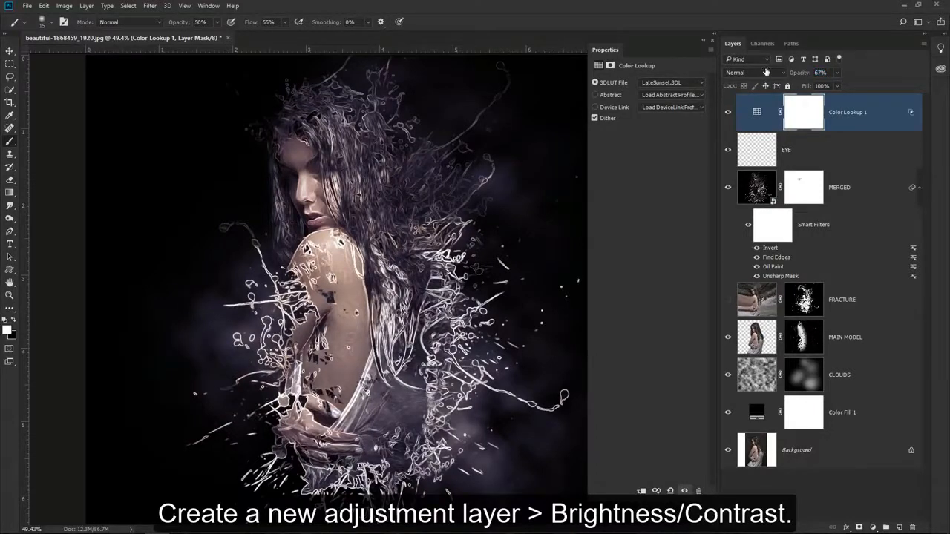
# Add a Brightness/Contrast adjustment layer at the top of the stack with brightness 21 and contrast -10
pyautogui.click(873, 527)
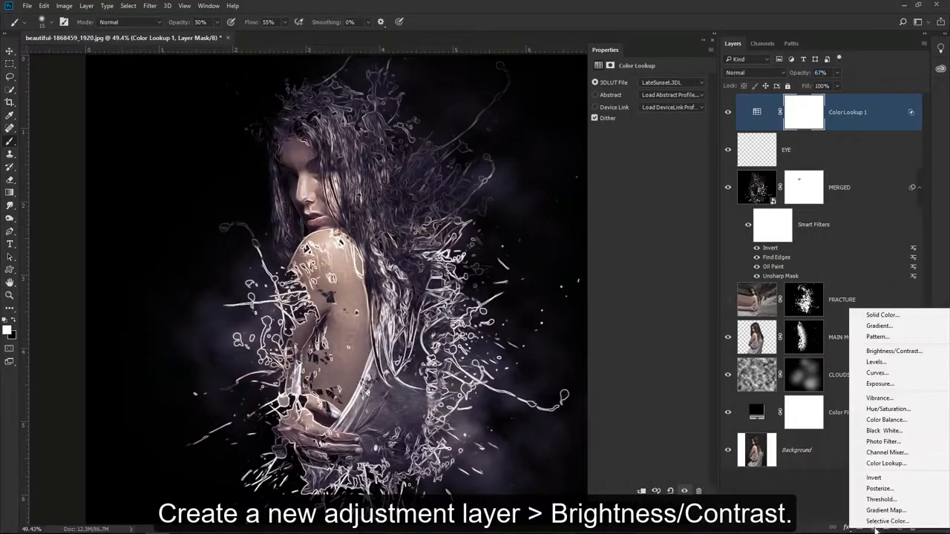
pyautogui.click(893, 351)
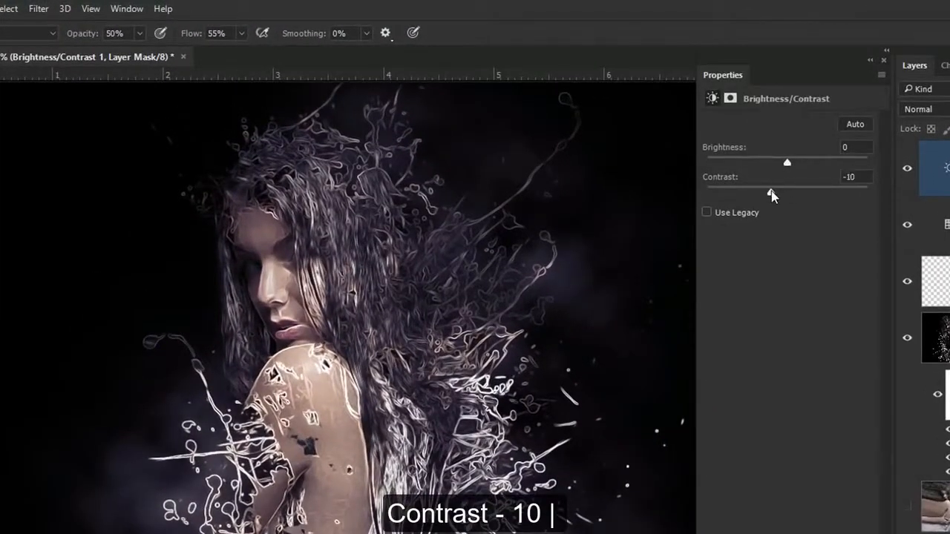
pyautogui.moveTo(786, 161); pyautogui.dragTo(799, 163)
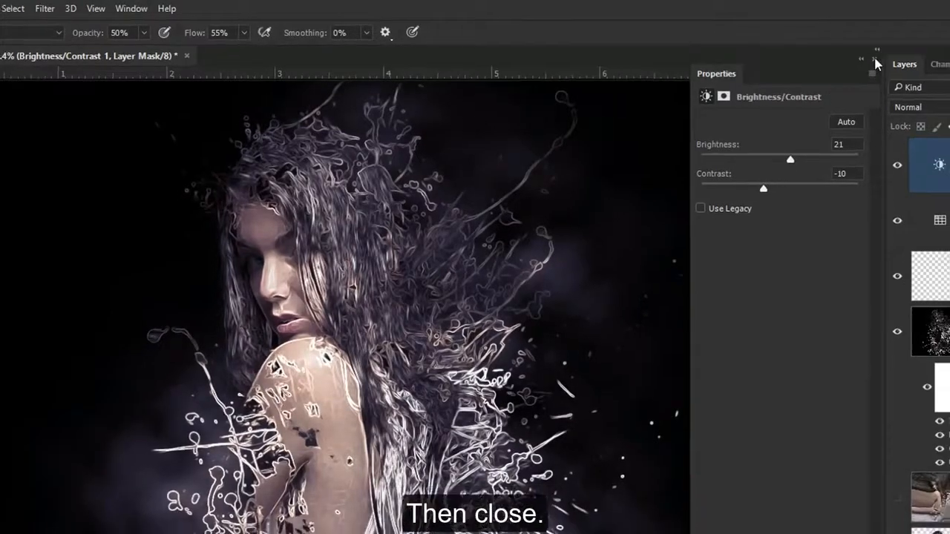
pyautogui.click(883, 59)
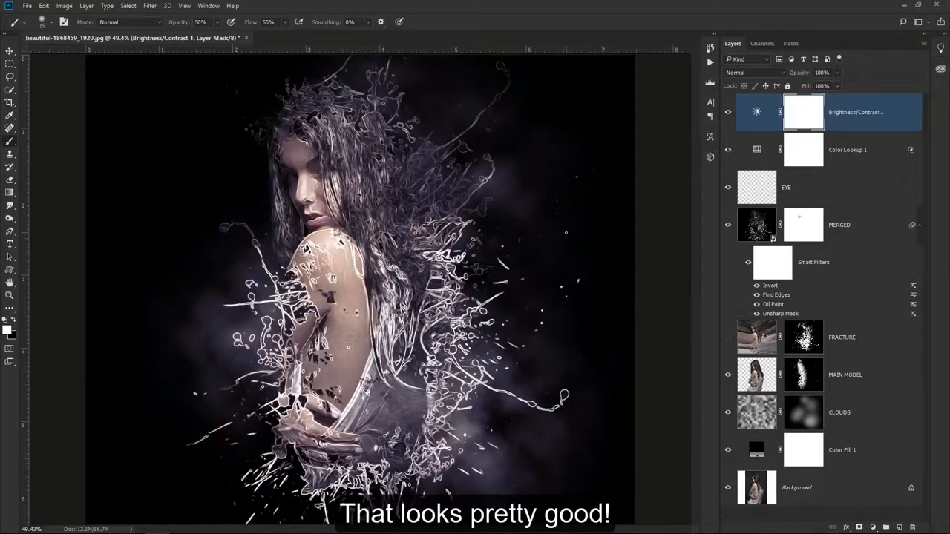
pyautogui.press('z')
pyautogui.moveTo(337, 145)
pyautogui.mouseDown()
pyautogui.moveTo(377, 107)
pyautogui.moveTo(373, 245)
pyautogui.moveTo(364, 46)
pyautogui.moveTo(362, 54)
pyautogui.mouseUp()
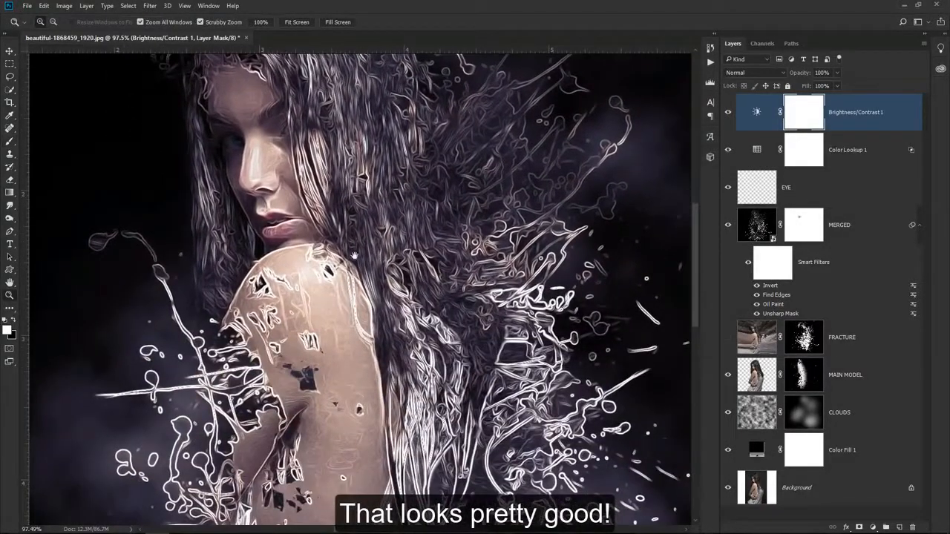
pyautogui.moveTo(361, 400); pyautogui.dragTo(368, 59)
pyautogui.moveTo(574, 172); pyautogui.dragTo(512, 388)
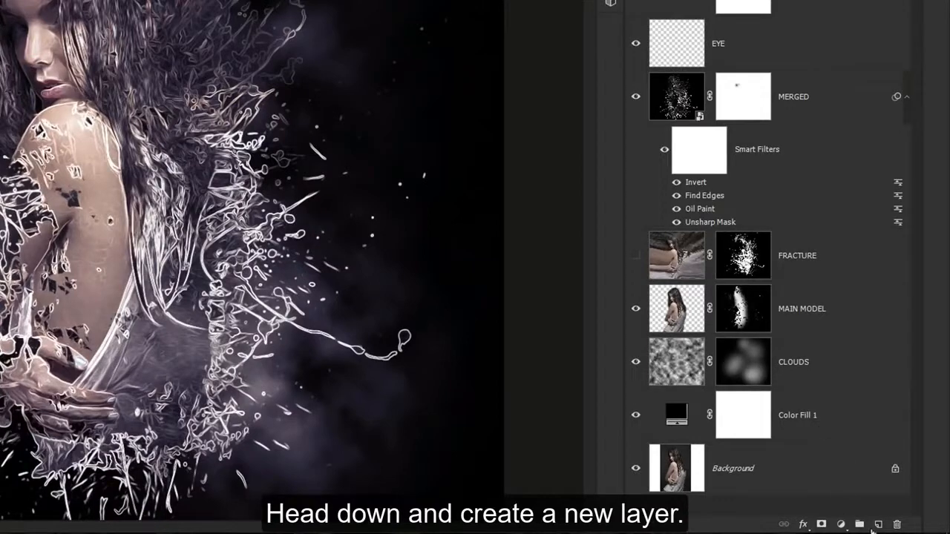
# Create a new layer above the Brightness/Contrast layer and set its blend mode to Soft Light
pyautogui.click(877, 524)
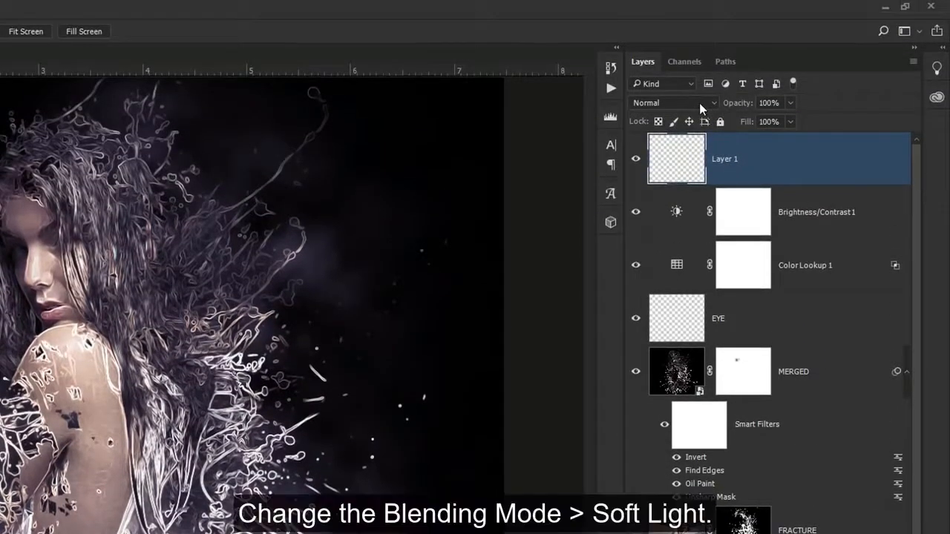
pyautogui.click(699, 102)
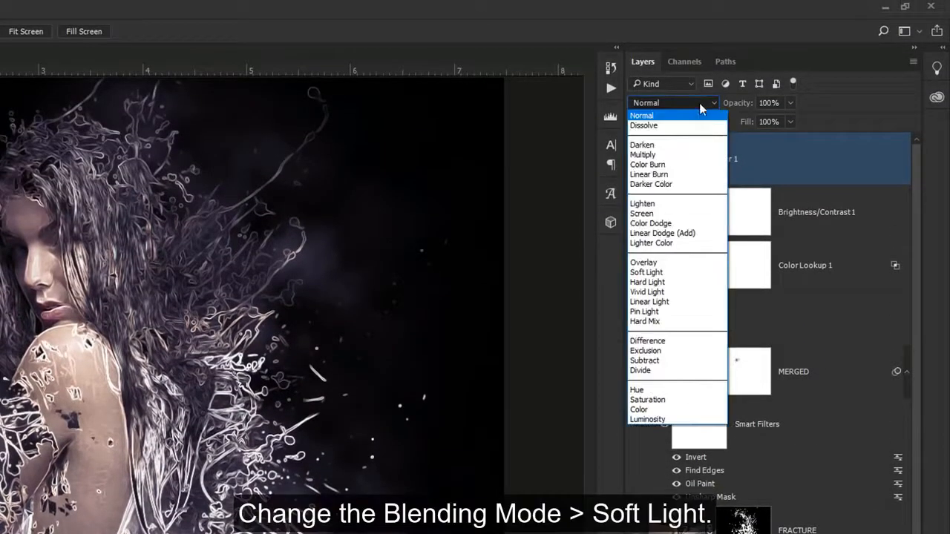
pyautogui.click(692, 273)
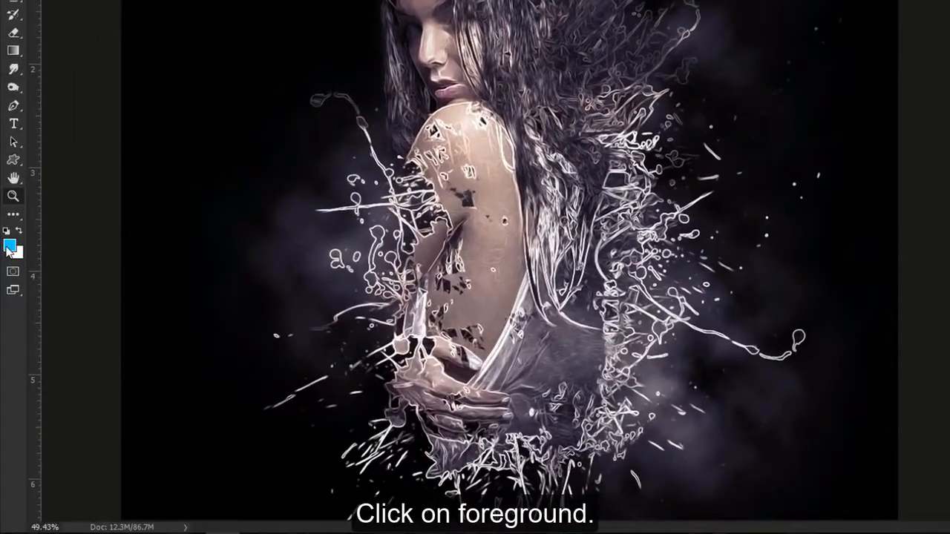
# Set the foreground color to a bright, fully saturated blue
pyautogui.click(9, 250)
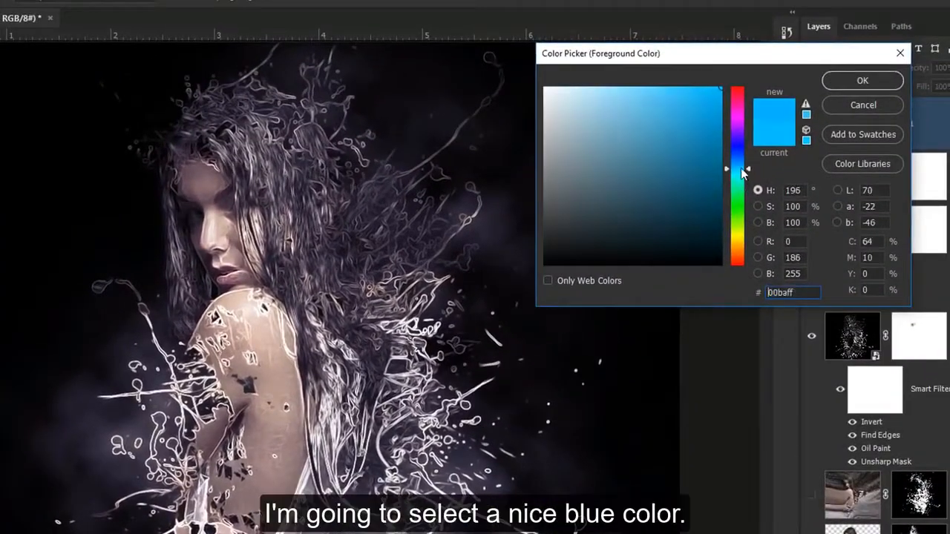
pyautogui.click(741, 168)
pyautogui.click(840, 82)
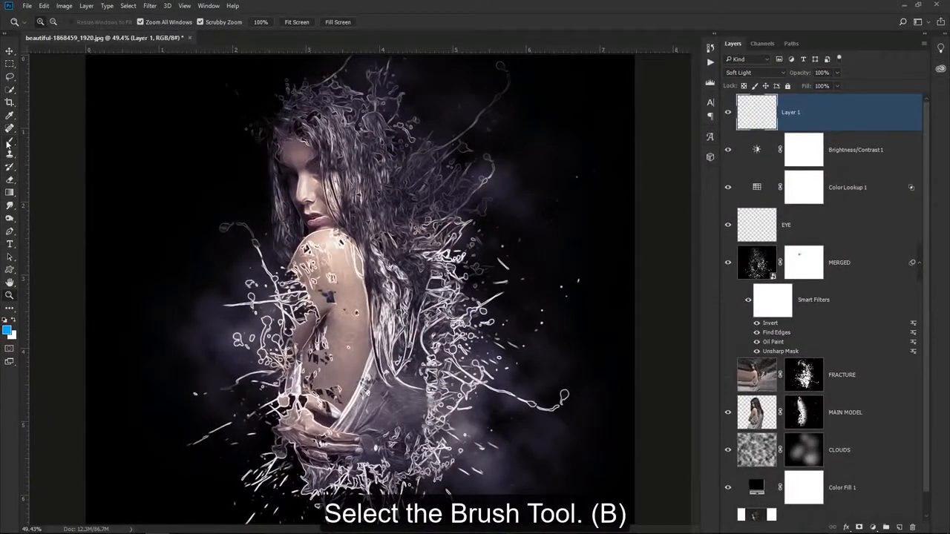
# Brush soft blue over the dispersion behind the model's hair and back with a large brush, and set the Soft Light layer's opacity to 39%
pyautogui.click(10, 141)
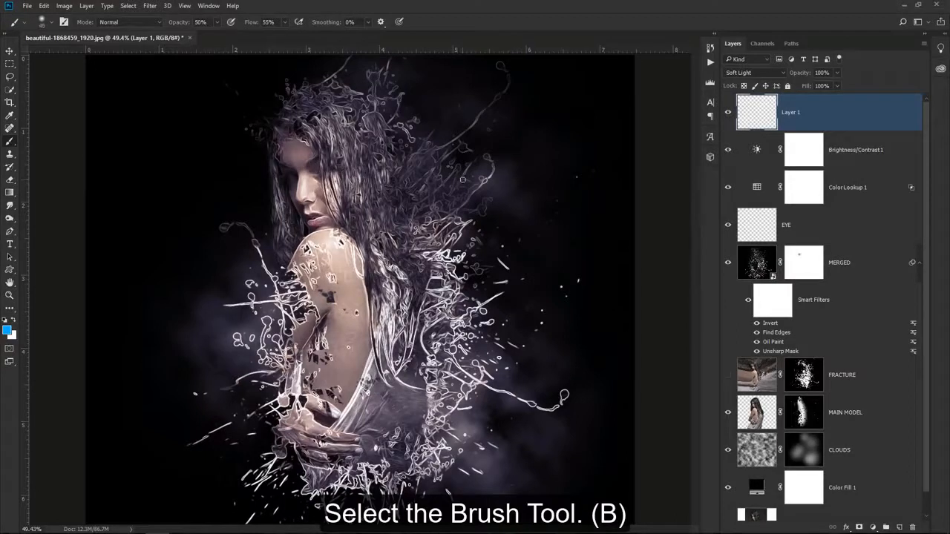
pyautogui.press(']')
pyautogui.press(']')
pyautogui.press(']')
pyautogui.press(']')
pyautogui.press(']')
pyautogui.press(']')
pyautogui.press(']')
pyautogui.press(']')
pyautogui.press(']')
pyautogui.press(']')
pyautogui.press(']')
pyautogui.press(']')
pyautogui.press(']')
pyautogui.press(']')
pyautogui.press(']')
pyautogui.press(']')
pyautogui.press(']')
pyautogui.press(']')
pyautogui.press(']')
pyautogui.press(']')
pyautogui.click(459, 153)
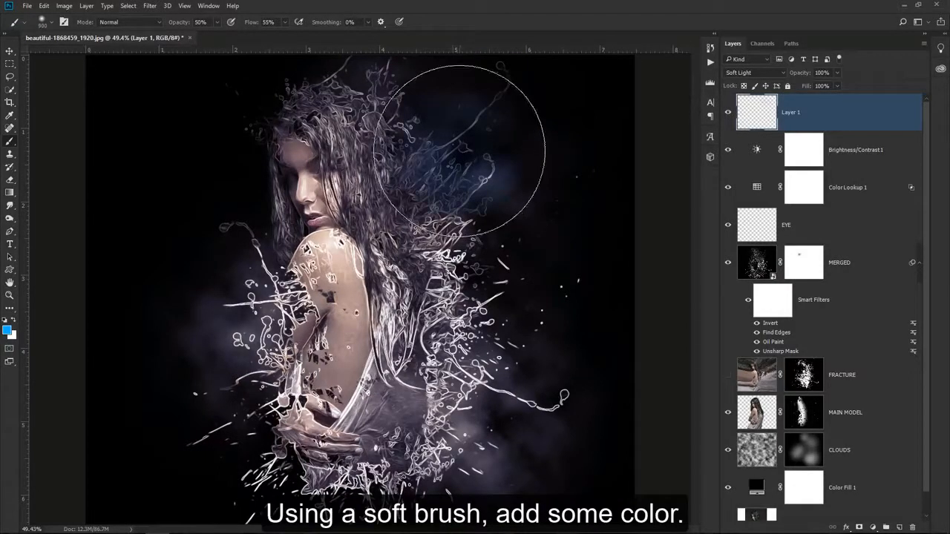
pyautogui.press(']')
pyautogui.press(']')
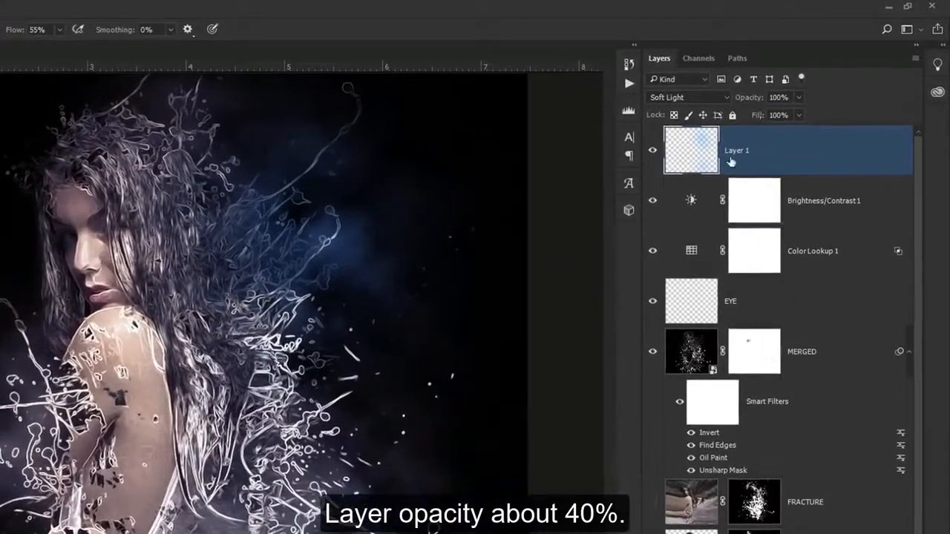
pyautogui.moveTo(746, 99); pyautogui.dragTo(722, 100)
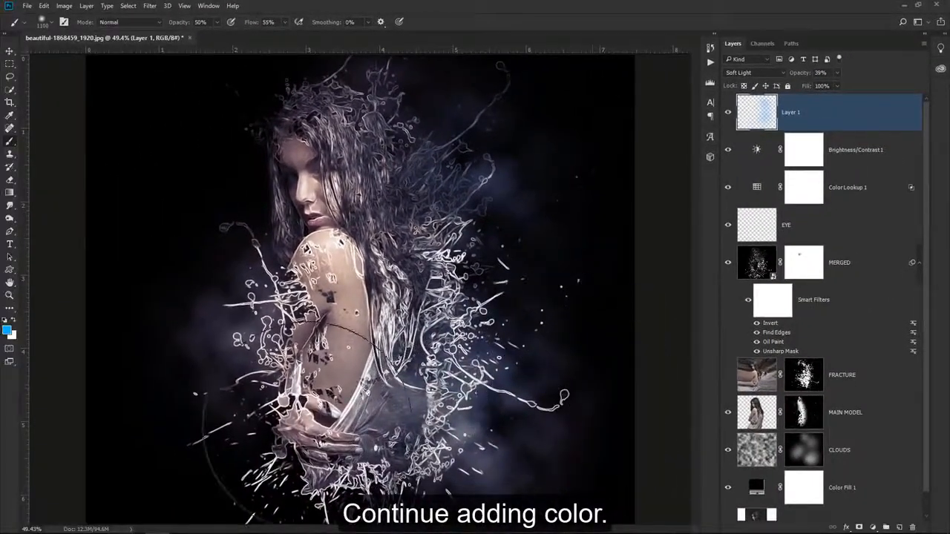
# Add more blue over the lower body, paint light pink up through the splatter, and compare the image with and without the color layer
pyautogui.click(309, 431)
pyautogui.press('x')
pyautogui.click(7, 330)
pyautogui.moveTo(677, 210); pyautogui.dragTo(678, 111)
pyautogui.click(601, 90)
pyautogui.click(763, 81)
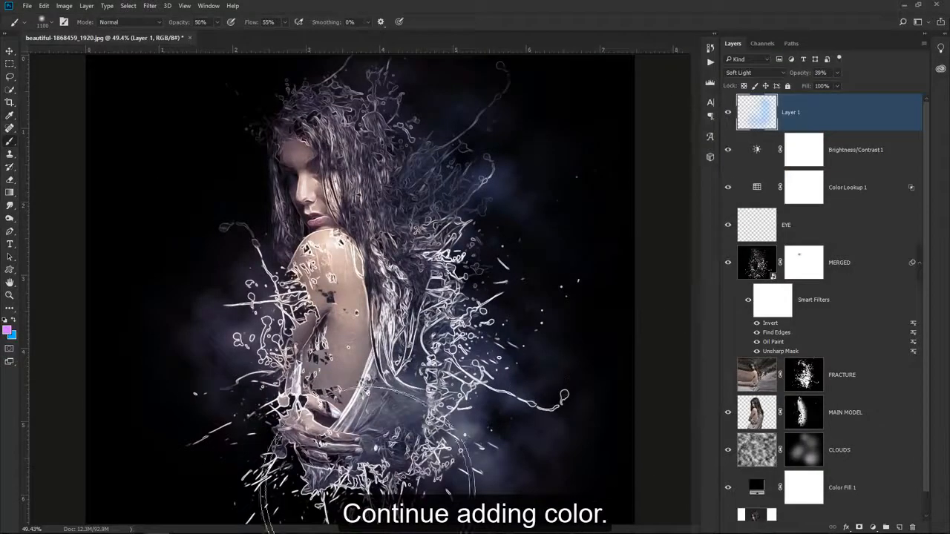
pyautogui.moveTo(367, 494)
pyautogui.mouseDown()
pyautogui.moveTo(434, 175)
pyautogui.moveTo(453, 241)
pyautogui.mouseUp()
pyautogui.click(727, 112)
pyautogui.click(727, 113)
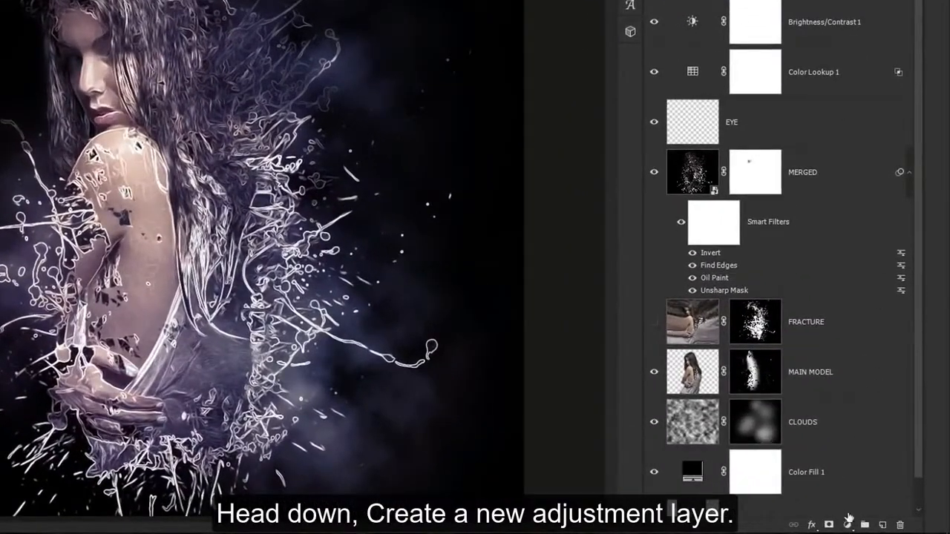
# Add a Gradient Map adjustment layer above Layer 1 using the warm purple-to-orange preset Gradient 25
pyautogui.click(848, 517)
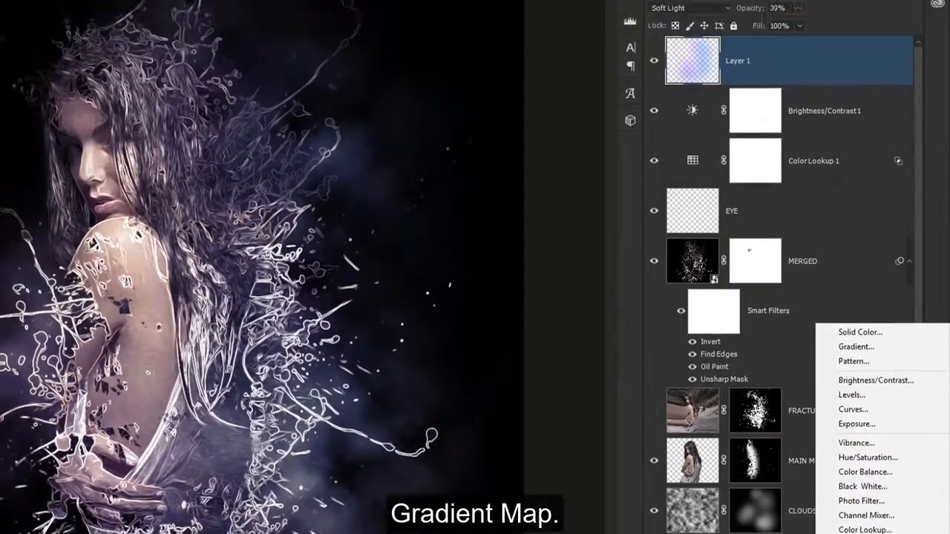
pyautogui.click(864, 504)
pyautogui.click(555, 113)
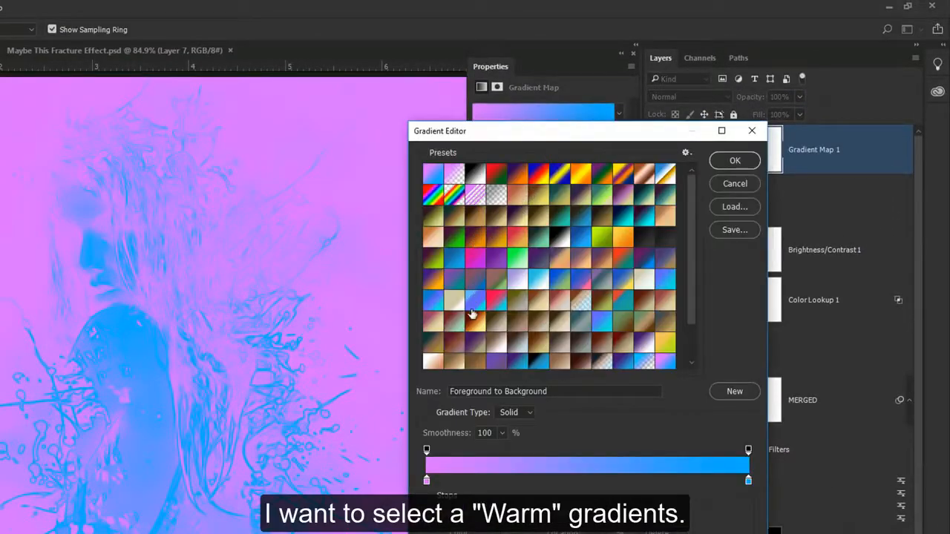
pyautogui.click(475, 238)
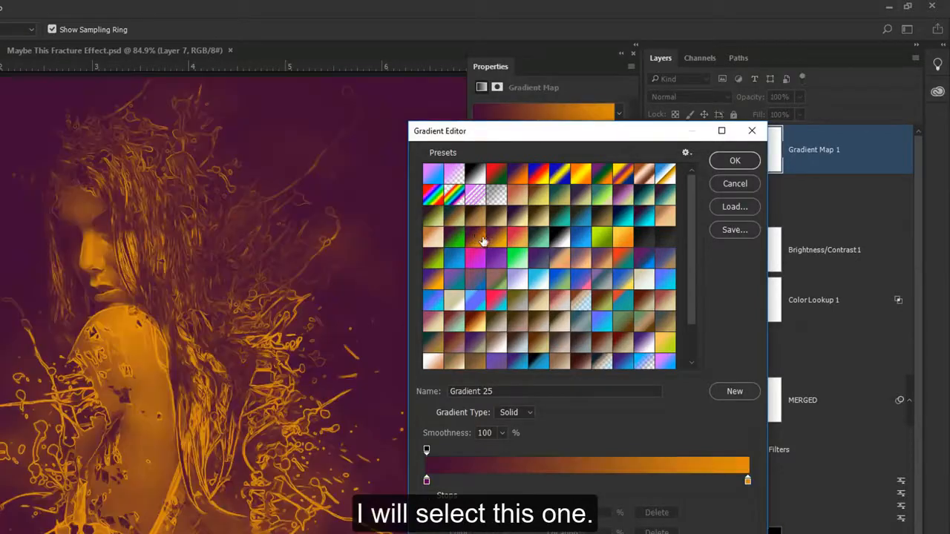
pyautogui.click(499, 241)
pyautogui.click(484, 240)
pyautogui.click(735, 161)
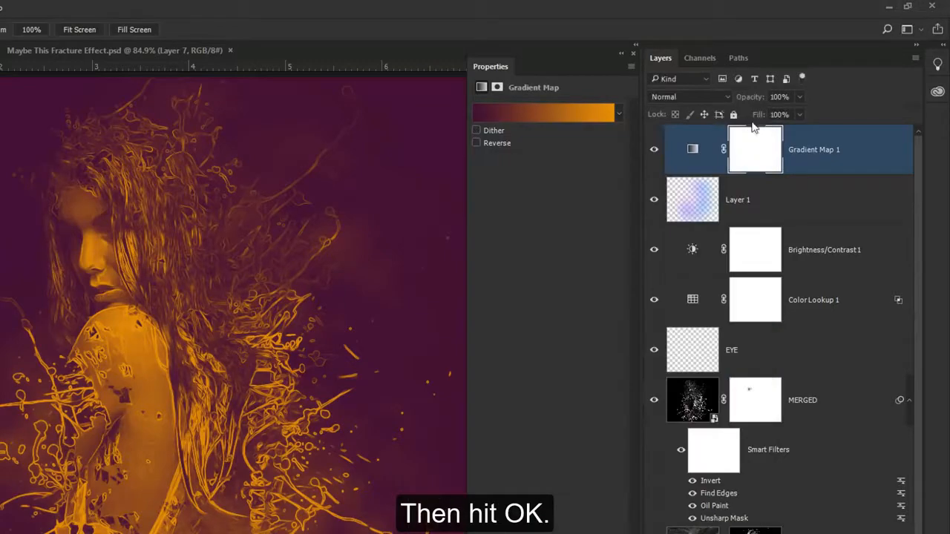
# Reduce the Gradient Map layer's opacity to 15% and compare the image with and without it
pyautogui.moveTo(758, 102); pyautogui.dragTo(526, 102)
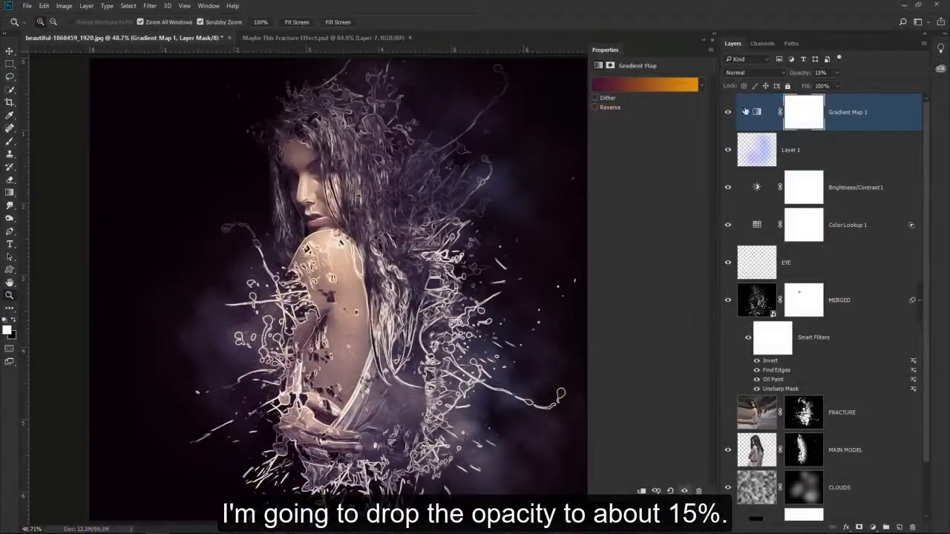
pyautogui.click(728, 112)
pyautogui.click(729, 112)
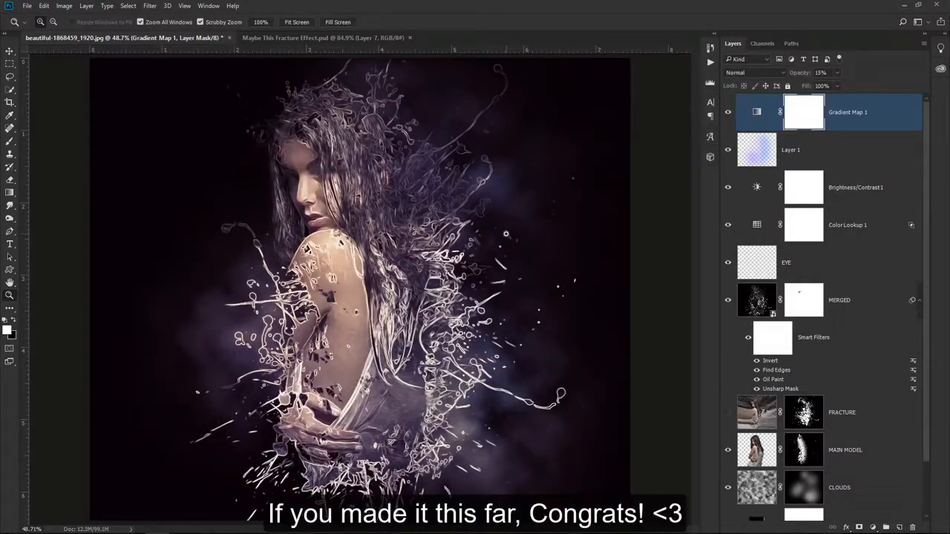
pyautogui.moveTo(506, 234); pyautogui.dragTo(506, 234)
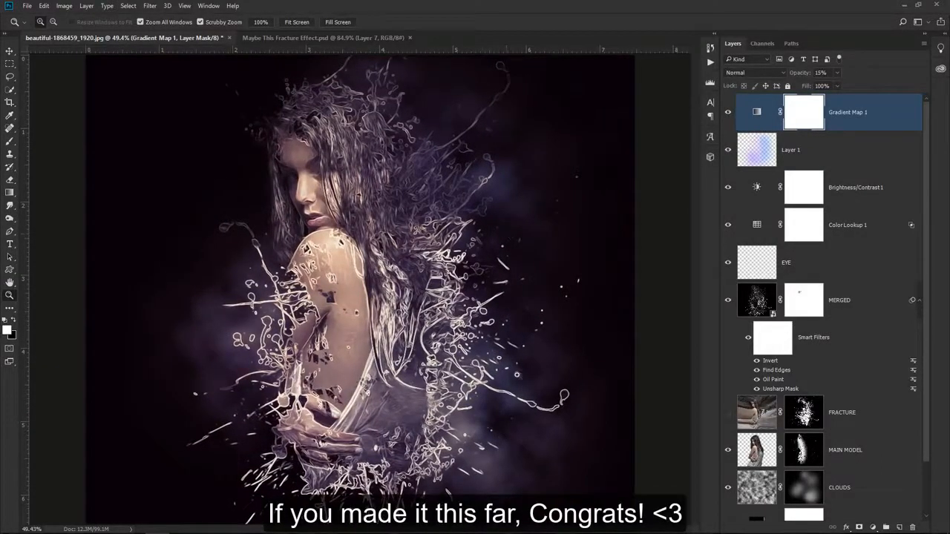